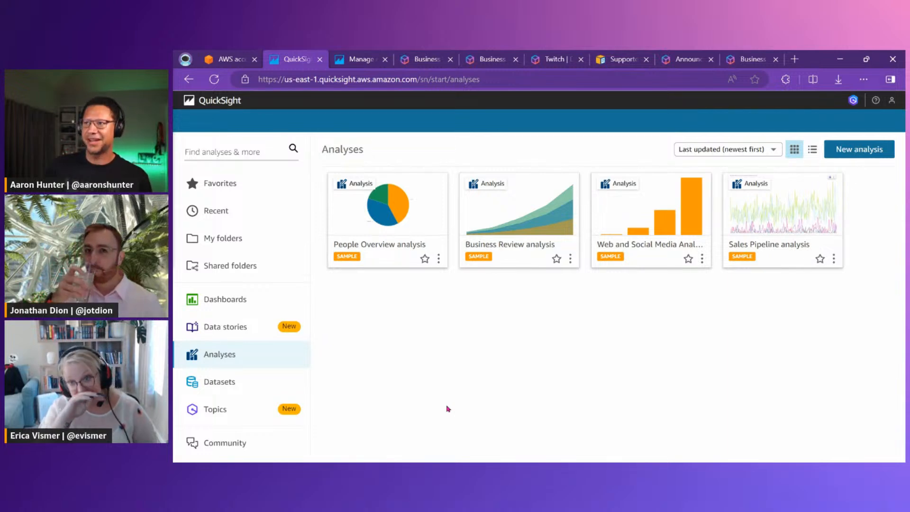
Show the role comparison table on the QuickSight pricing page and outline its four user-type headers and the role column
click(491, 59)
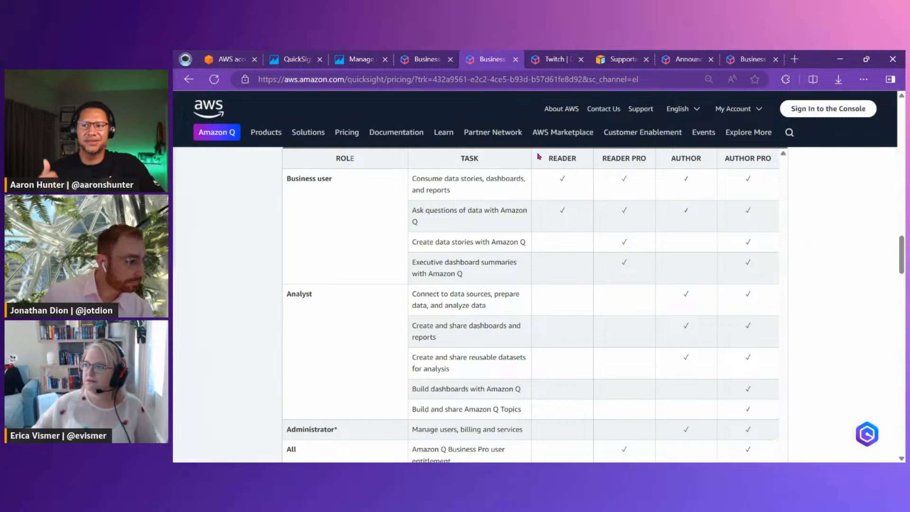
mouse_move(539, 150)
mouse_down()
mouse_move(668, 173)
mouse_move(778, 172)
mouse_up()
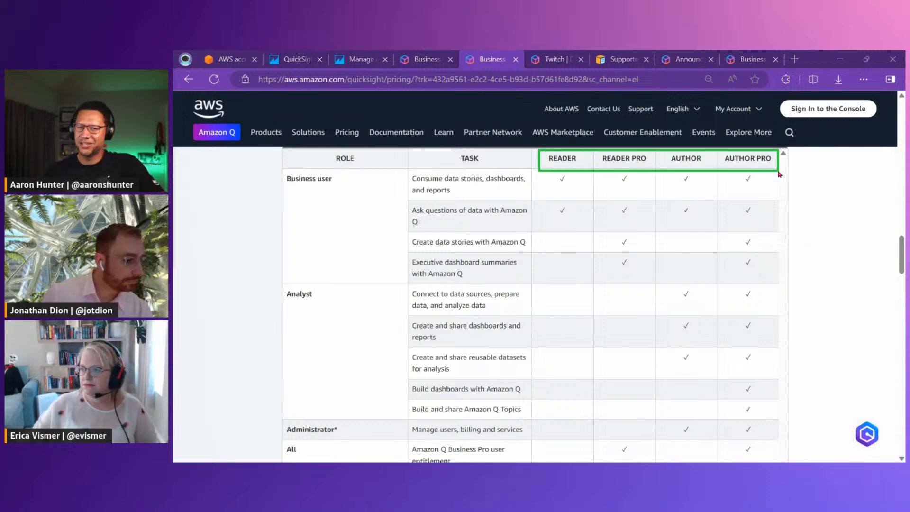
drag(271, 168, 351, 458)
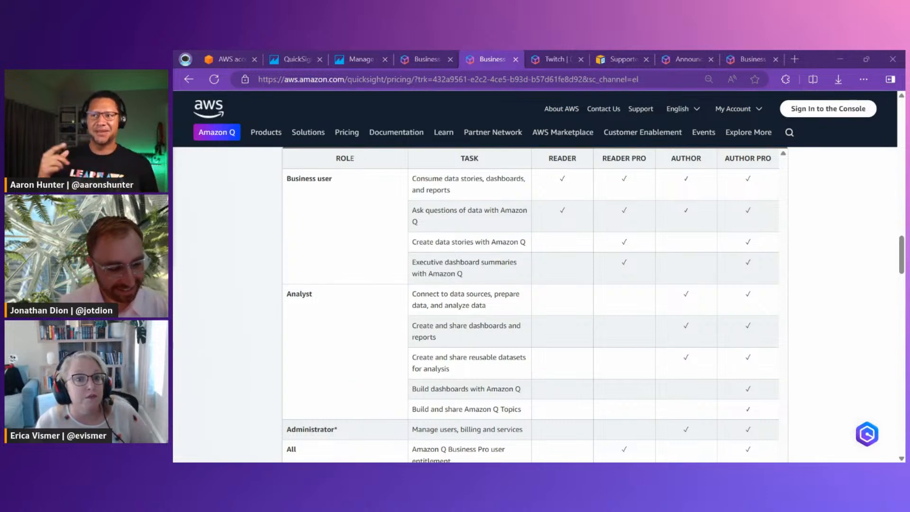
Handwrite a presenter's first name beside the Business user, Analyst and Administrator roles, and clear the annotations
drag(295, 194, 316, 202)
drag(322, 202, 345, 205)
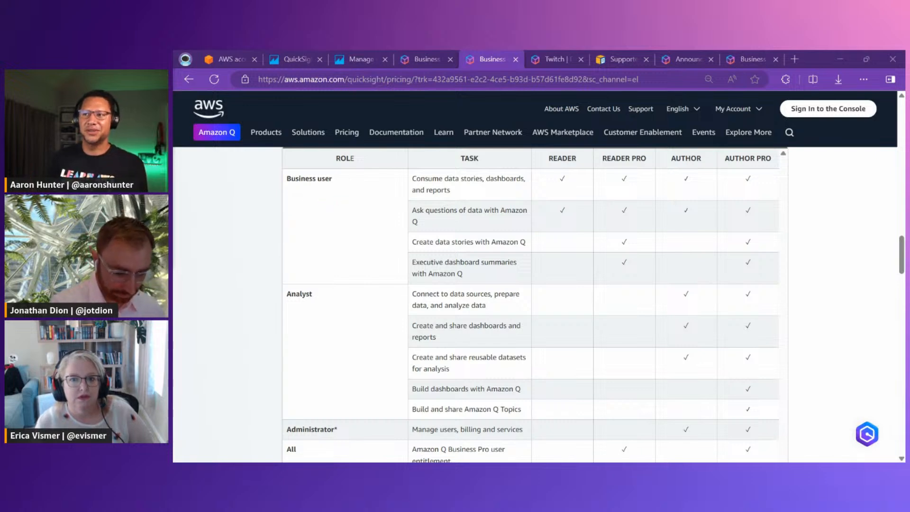
drag(300, 200, 337, 203)
drag(344, 207, 352, 207)
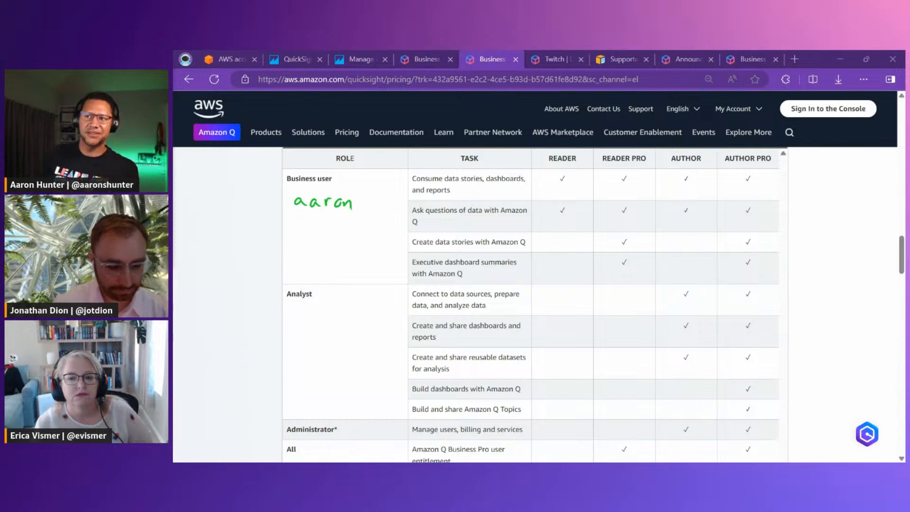
mouse_move(308, 314)
mouse_down()
mouse_move(308, 326)
mouse_move(335, 321)
mouse_up()
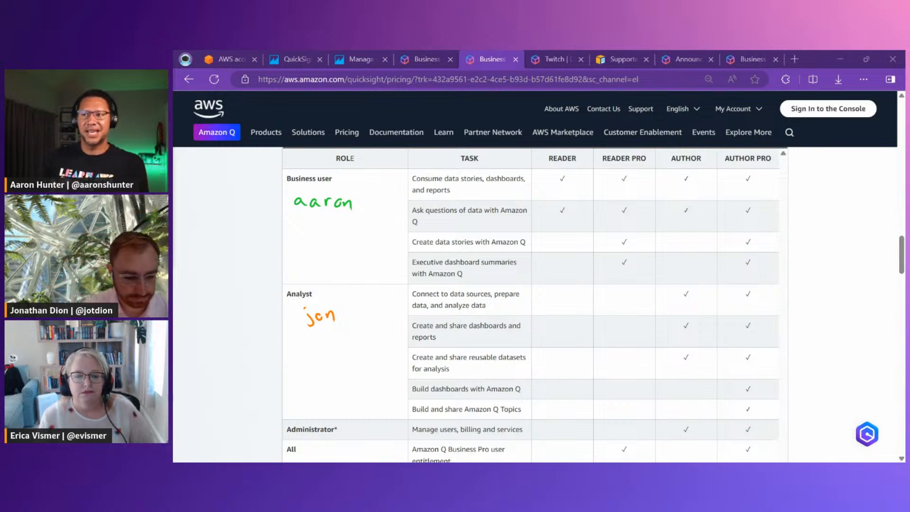
drag(351, 428, 389, 431)
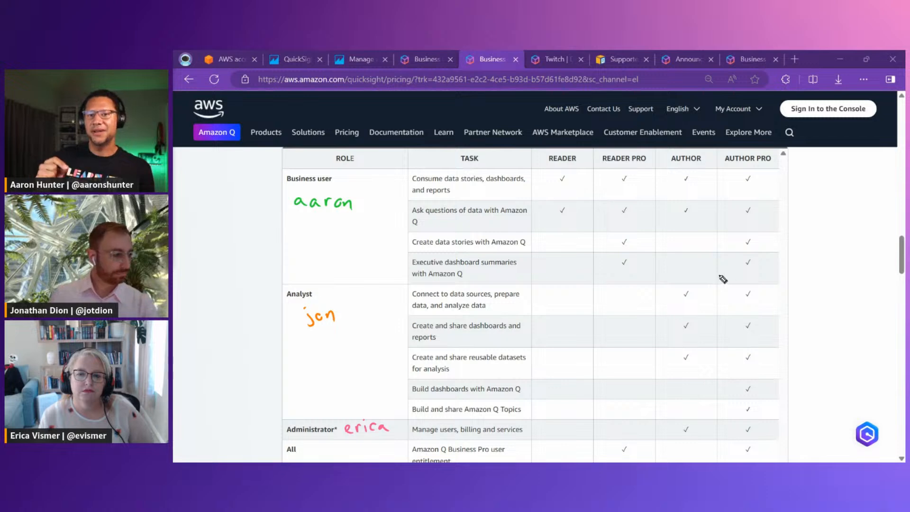
key(Escape)
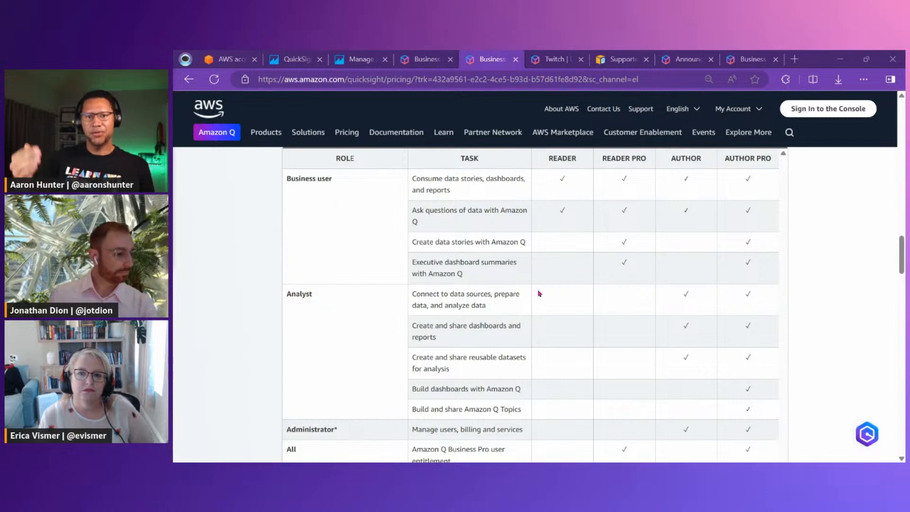
Highlight the Amazon Q Business Pro entitlement and outline the Author Pro checkmarks from the Analyst rows down
drag(411, 449, 479, 449)
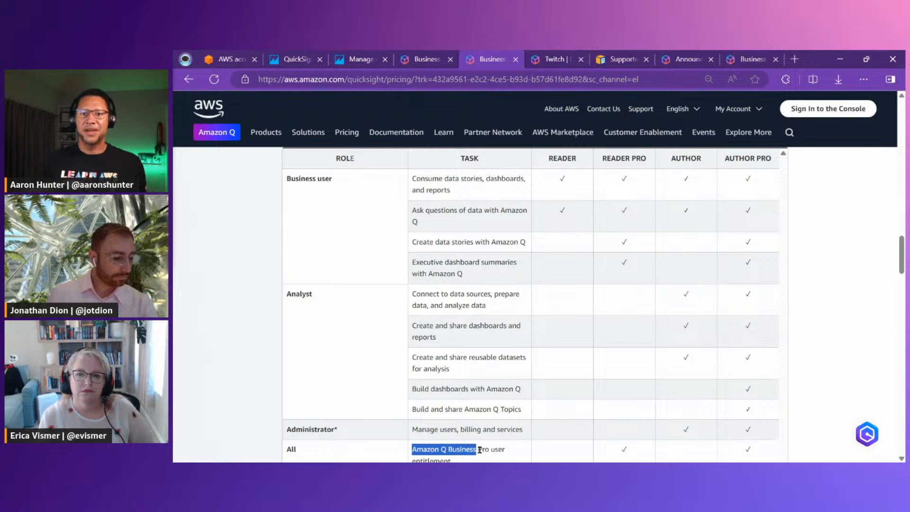
click(431, 296)
mouse_move(724, 284)
mouse_down()
mouse_move(758, 316)
mouse_move(770, 458)
mouse_up()
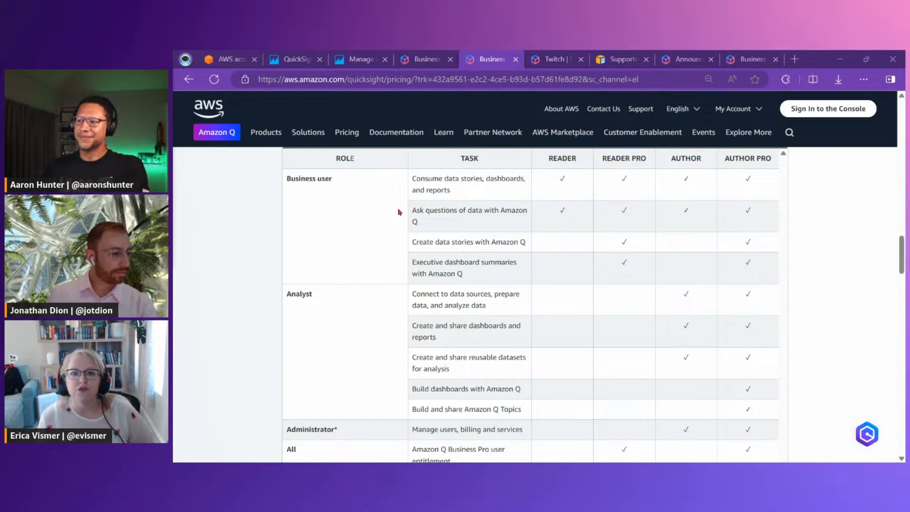
Outline the data stories and executive dashboard summaries rows, and the Reader Pro column for business users
mouse_move(398, 231)
mouse_down()
mouse_move(629, 300)
mouse_move(630, 280)
mouse_move(643, 282)
mouse_up()
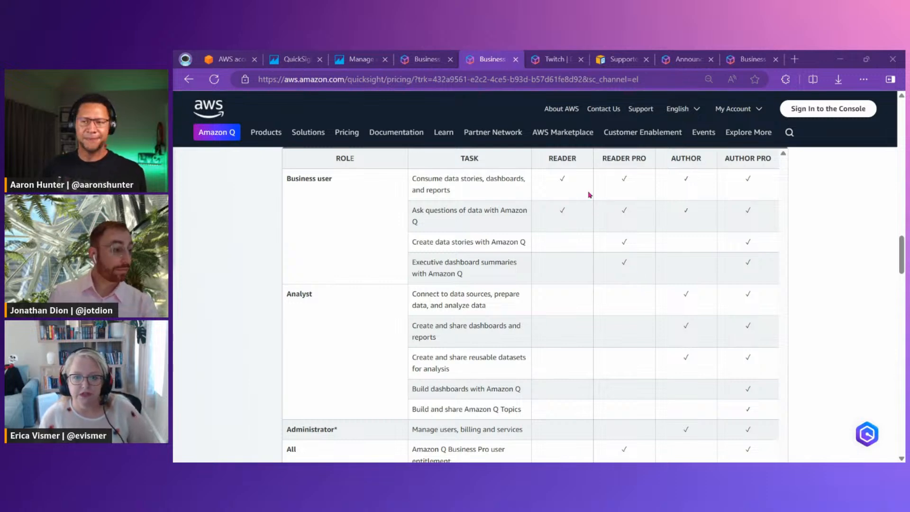
drag(595, 154, 649, 276)
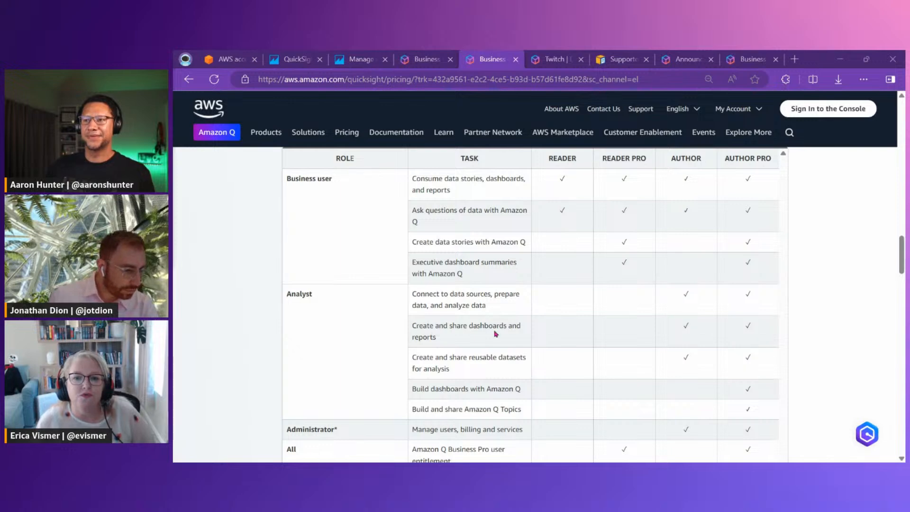
Outline the Amazon Q Business Pro user entitlement row with its checkmarks, and the Reader Pro and Author Pro headers
drag(902, 256, 902, 256)
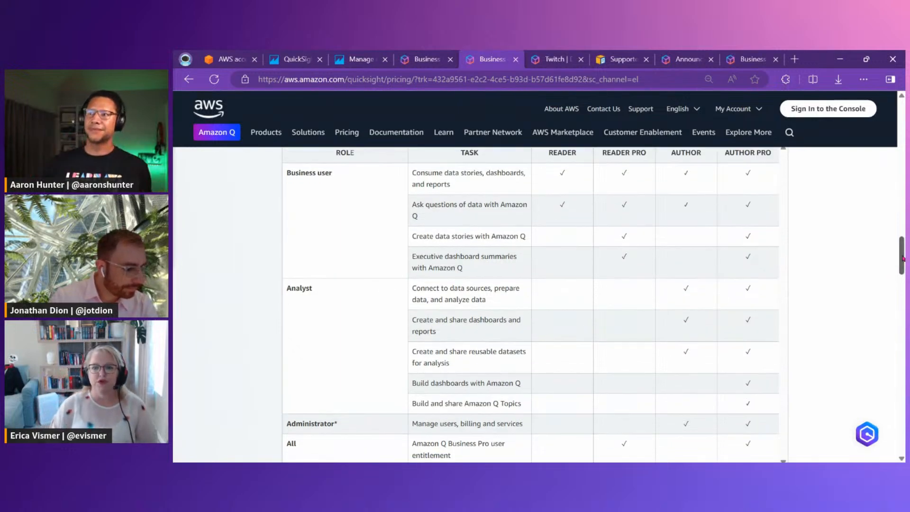
mouse_move(399, 430)
mouse_down()
mouse_move(467, 462)
mouse_move(517, 462)
mouse_up()
mouse_move(593, 428)
mouse_down()
mouse_move(678, 459)
mouse_move(804, 458)
mouse_up()
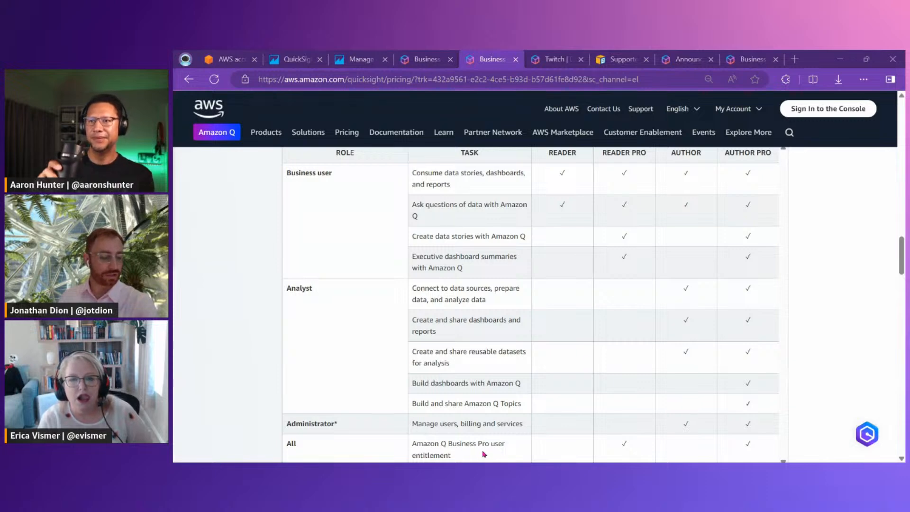
drag(592, 142, 654, 157)
drag(712, 143, 781, 164)
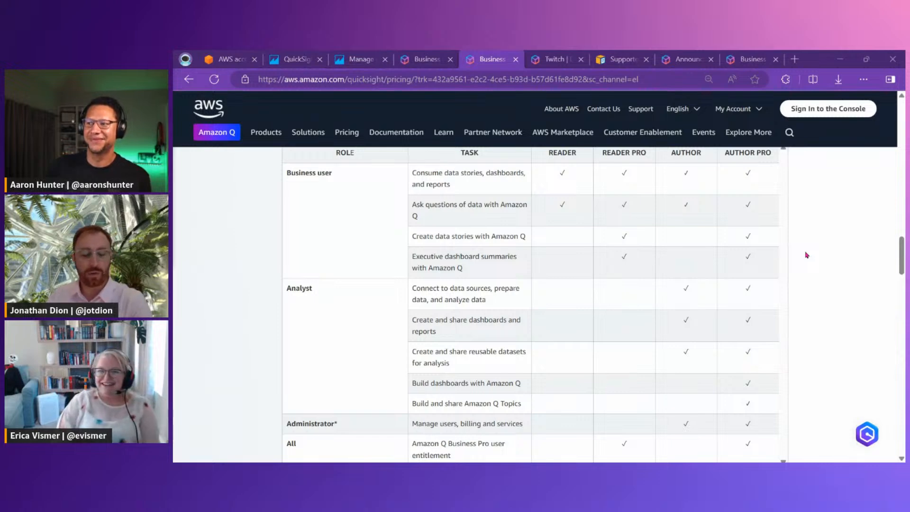
Switch to the IAM Identity Center groups page in the other browser window and outline the QS group names
key(alt+Tab)
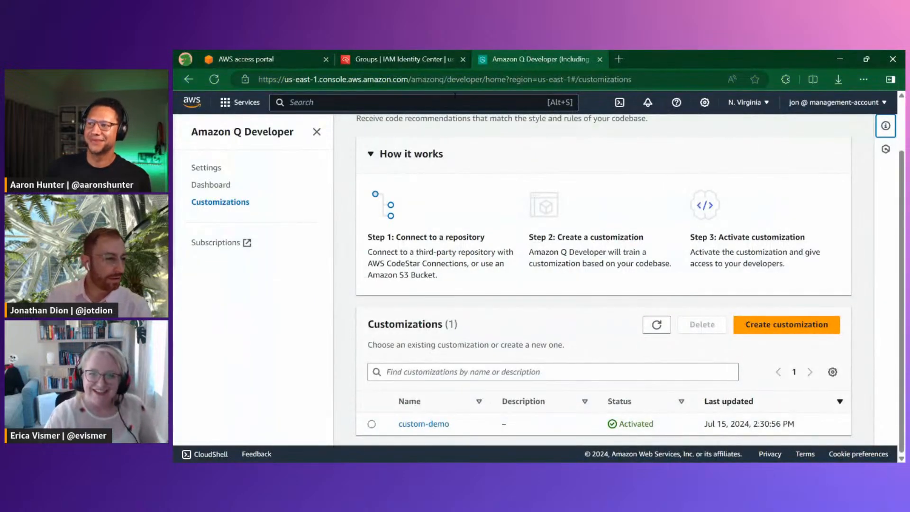
click(423, 60)
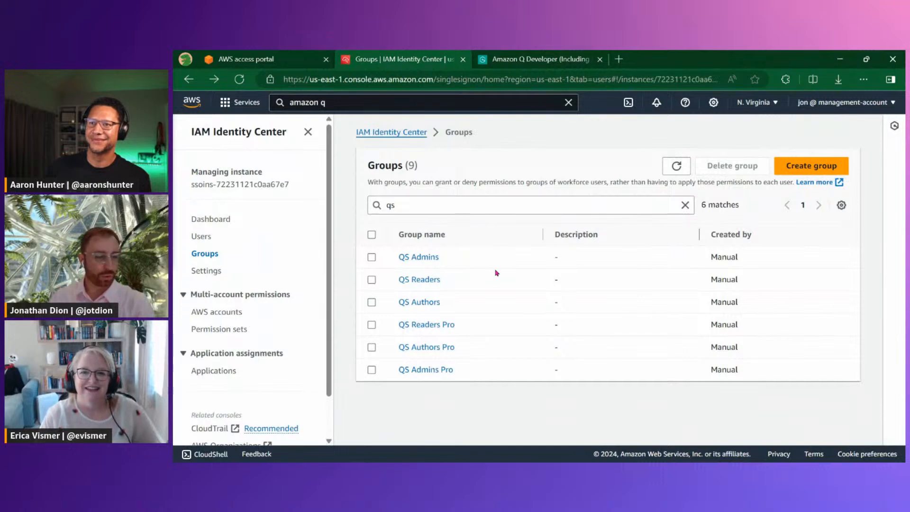
mouse_move(388, 245)
mouse_down()
mouse_move(434, 279)
mouse_move(479, 395)
mouse_up()
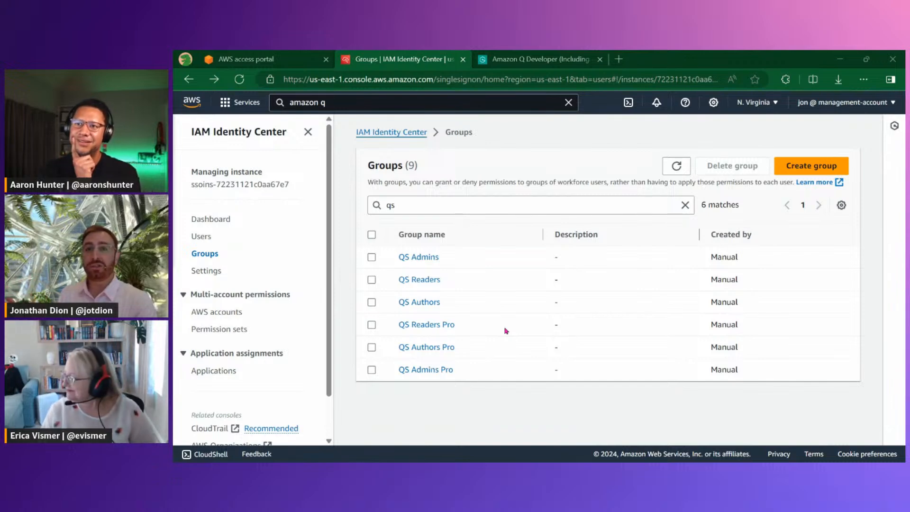
Open the QS Readers Pro group and examine which users belong to it
click(426, 325)
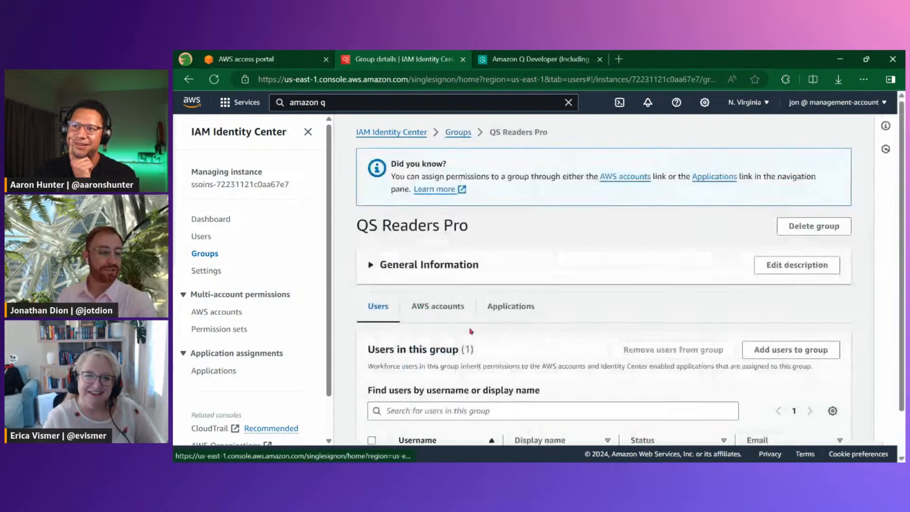
scroll(451, 360, down, 1)
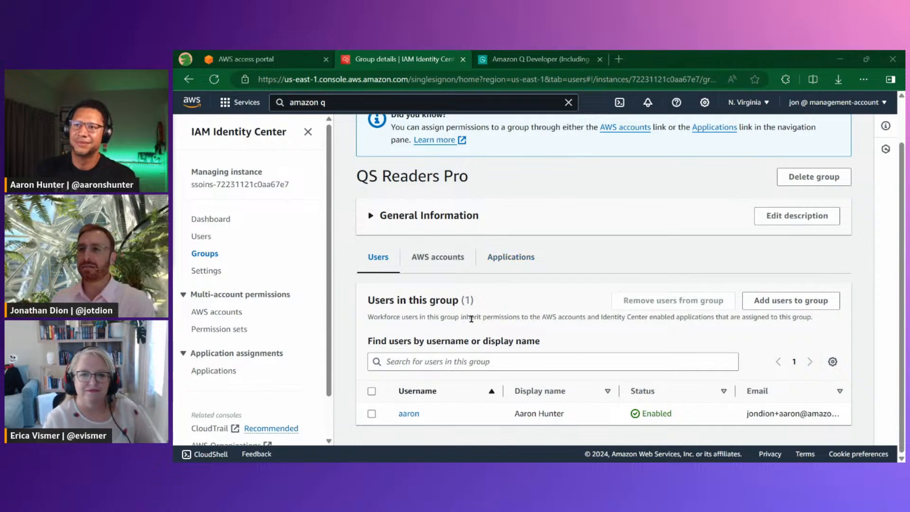
scroll(478, 217, up, 1)
Return to the list of groups and filter it by "qs"
click(457, 132)
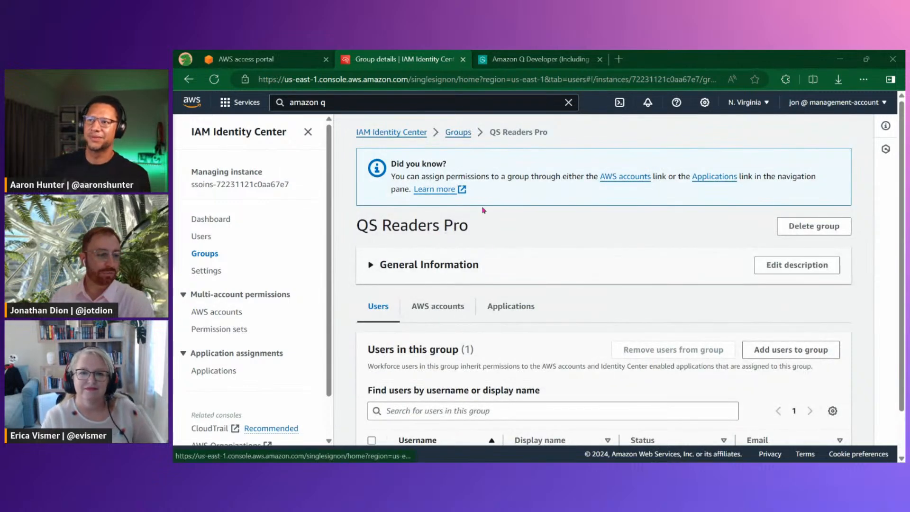
click(502, 206)
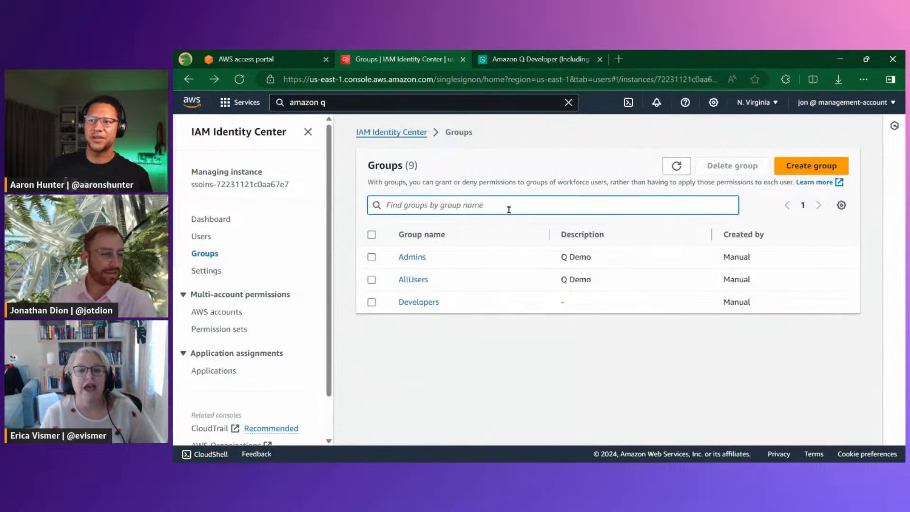
text(qs)
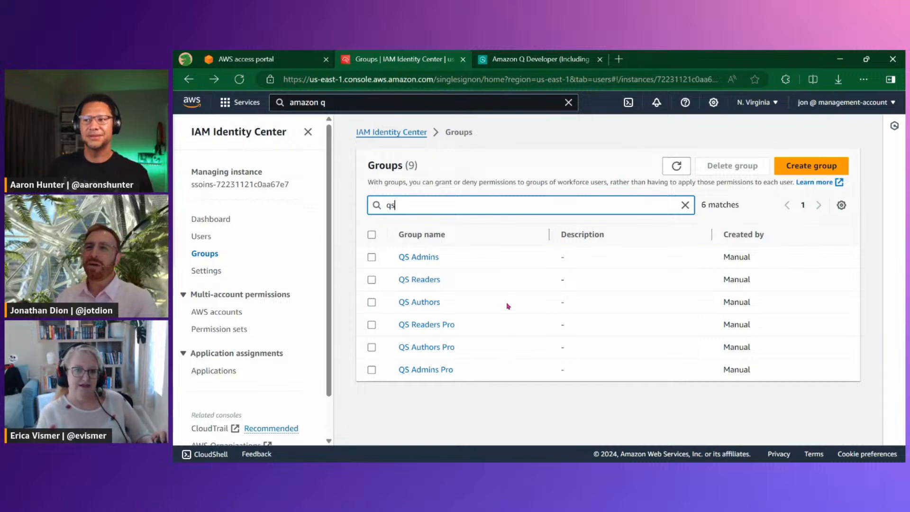
Clear the group filter and point out the Q Demo description of the Admins group and the Developers group
click(685, 205)
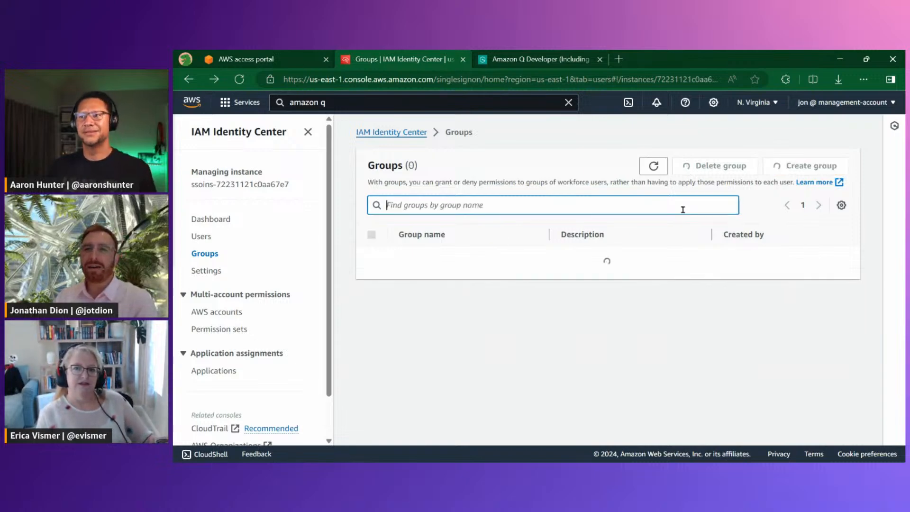
scroll(663, 286, down, 1)
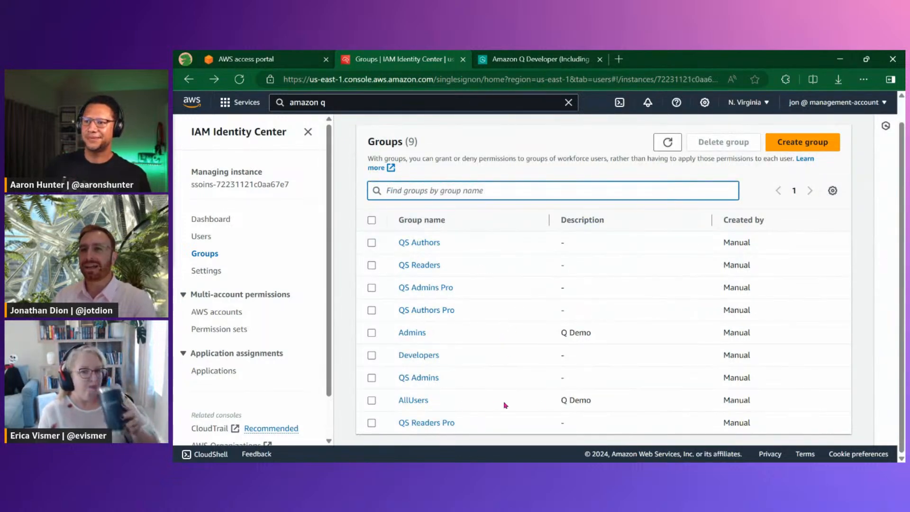
click(584, 401)
drag(591, 333, 560, 334)
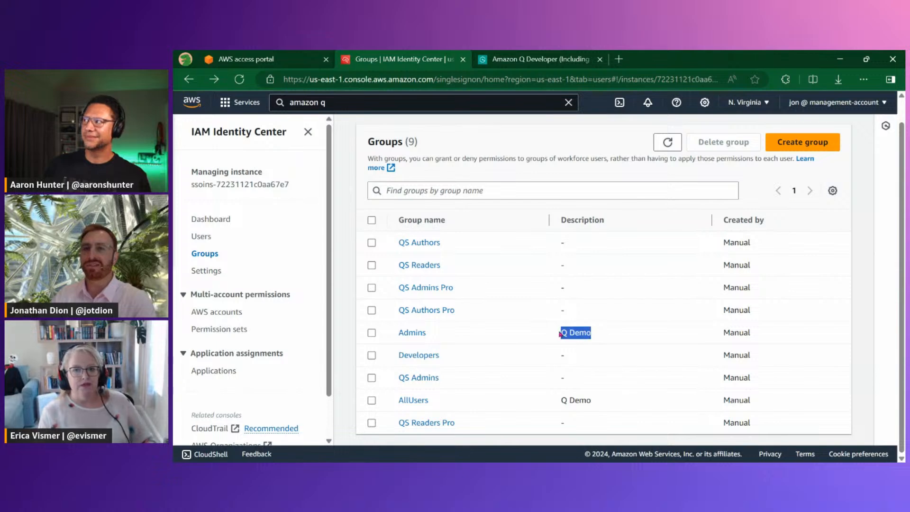
drag(443, 356, 398, 355)
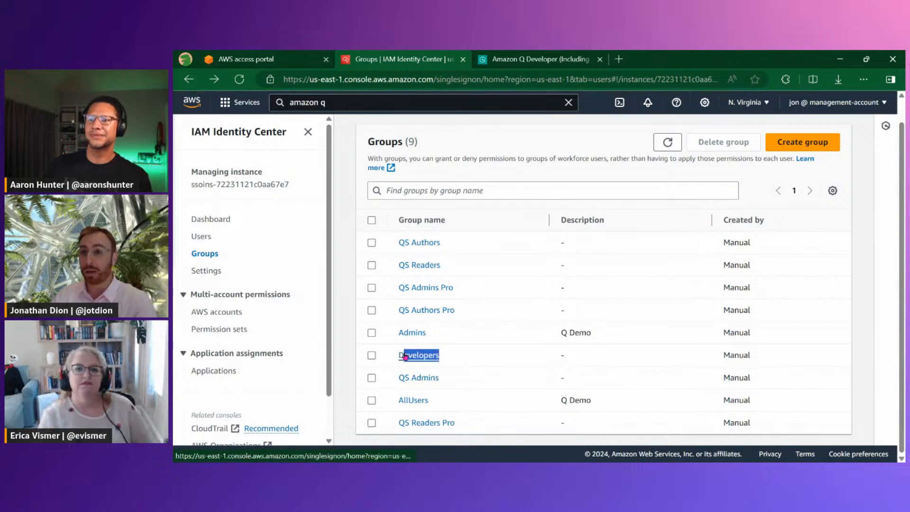
click(477, 361)
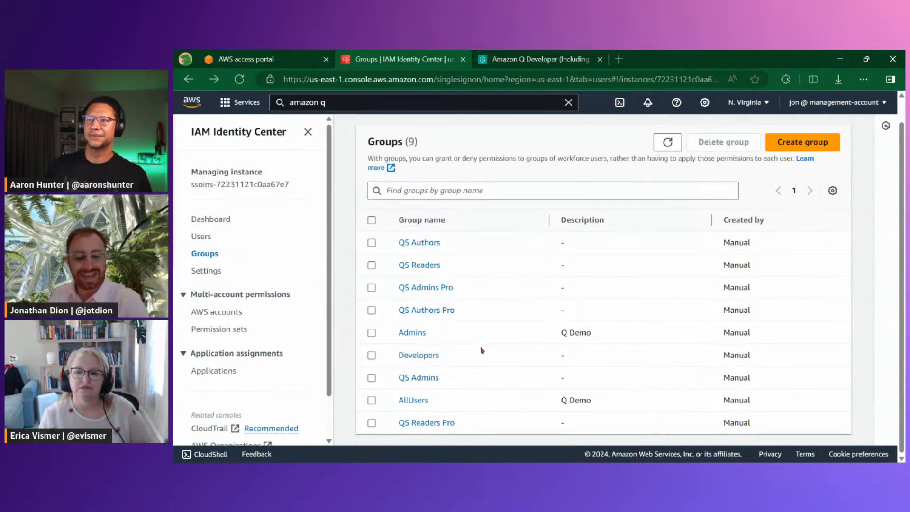
Switch back to QuickSight, open the role group management from its user administration, and examine the groups assigned to each role
key(alt+Tab)
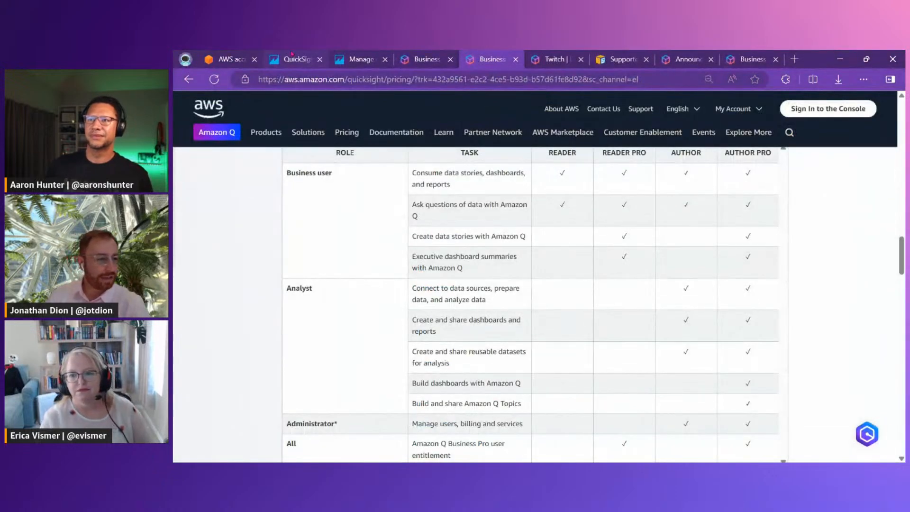
click(292, 55)
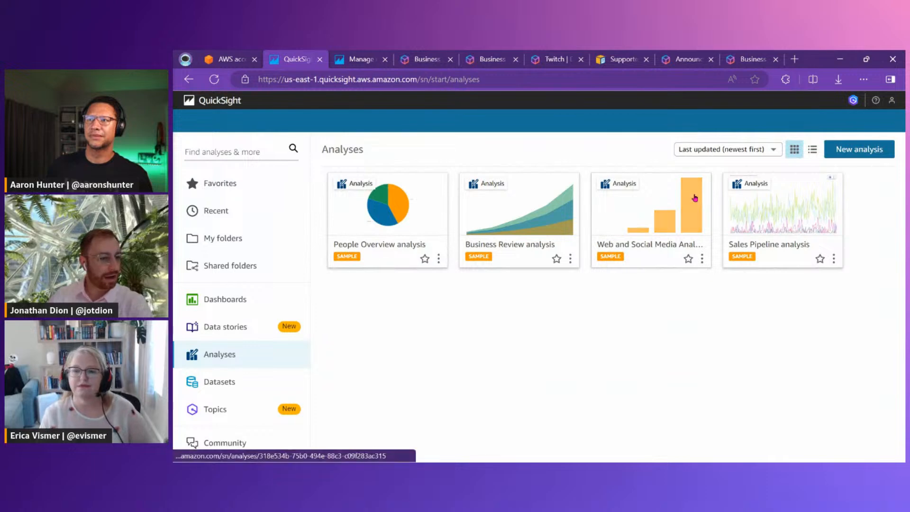
click(890, 100)
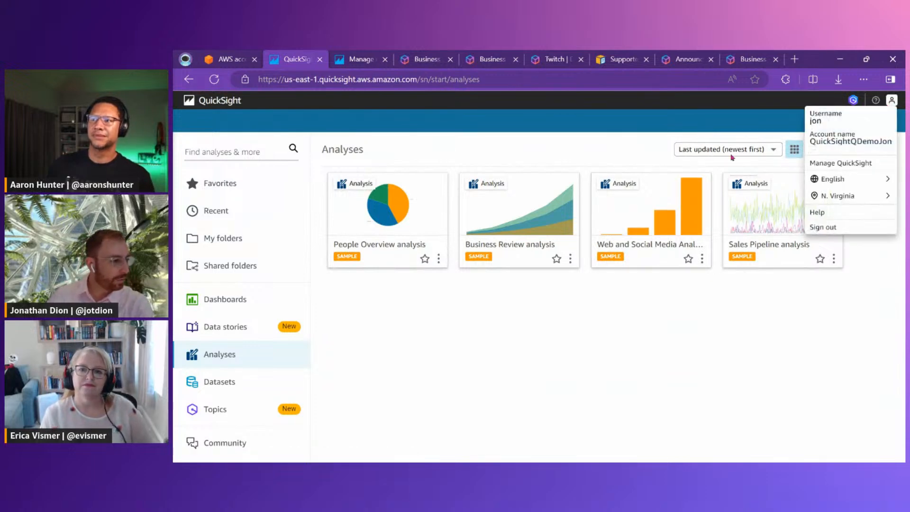
click(837, 163)
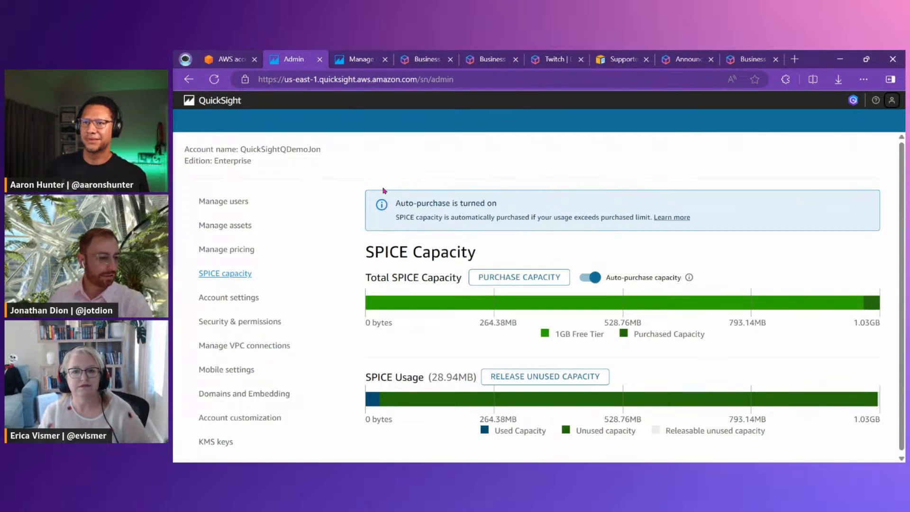
click(232, 206)
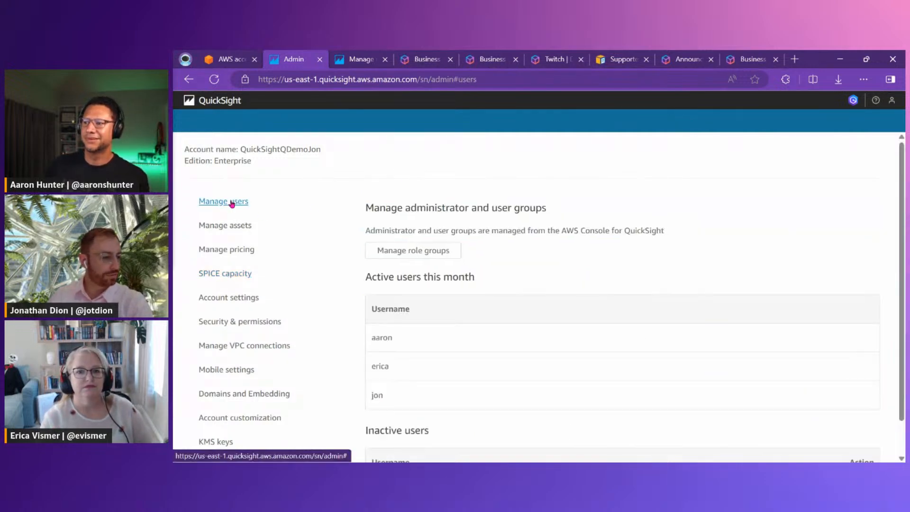
click(393, 248)
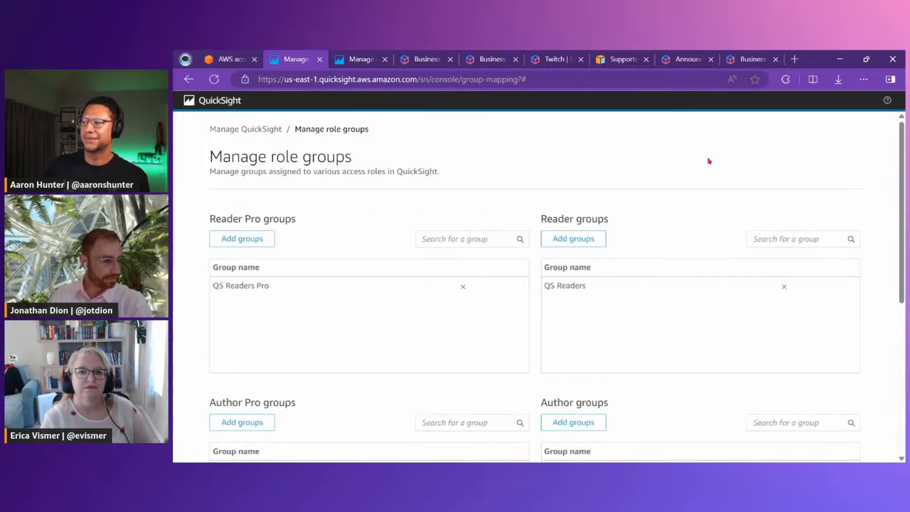
scroll(754, 165, down, 3)
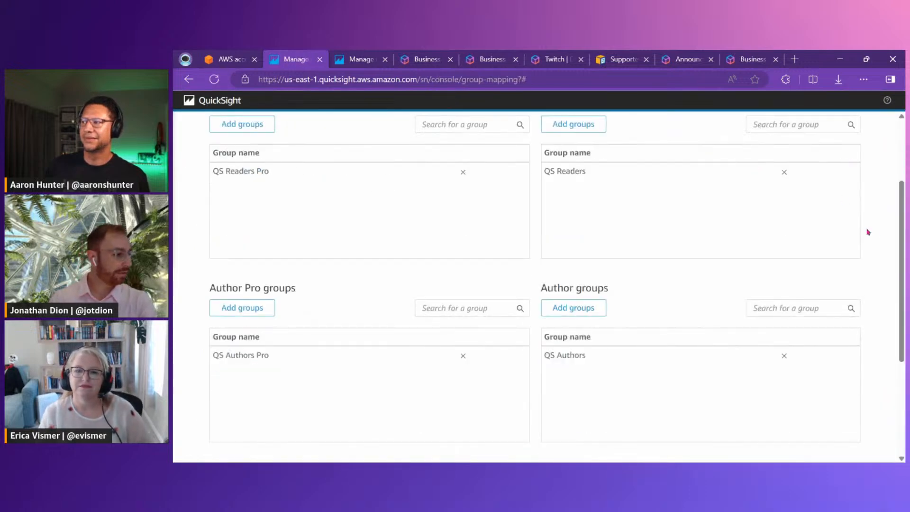
Reduce the page zoom to 90% and examine the groups assigned to the Reader Pro, Reader, Author Pro and Author roles
key(ctrl+minus)
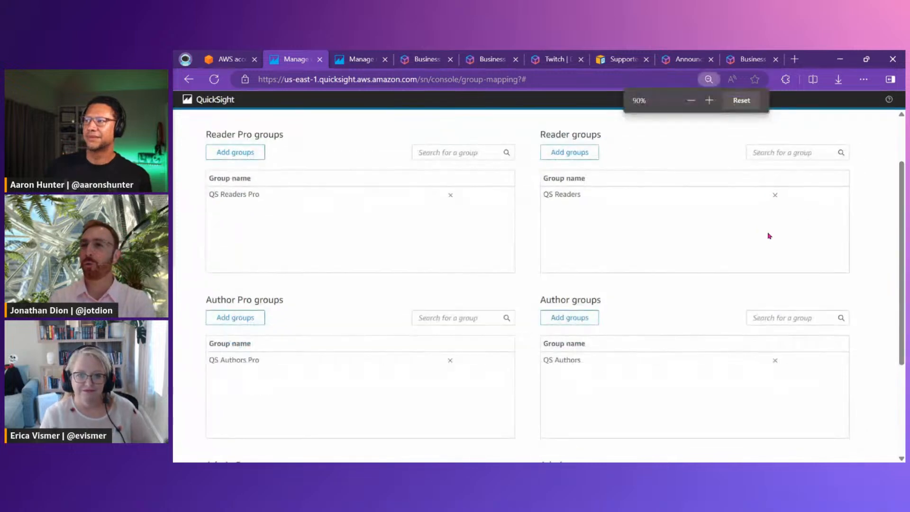
key(ctrl+minus)
key(ctrl+plus)
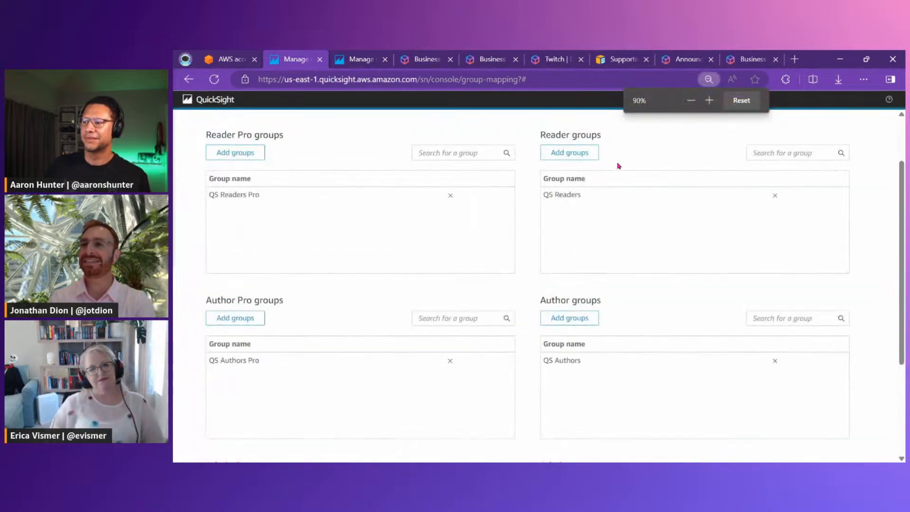
drag(192, 125, 305, 215)
drag(527, 127, 652, 210)
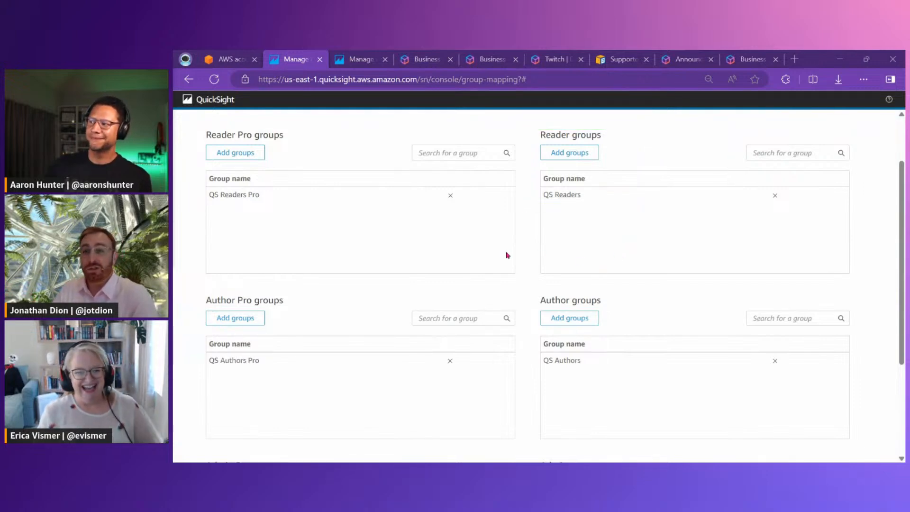
drag(195, 124, 305, 221)
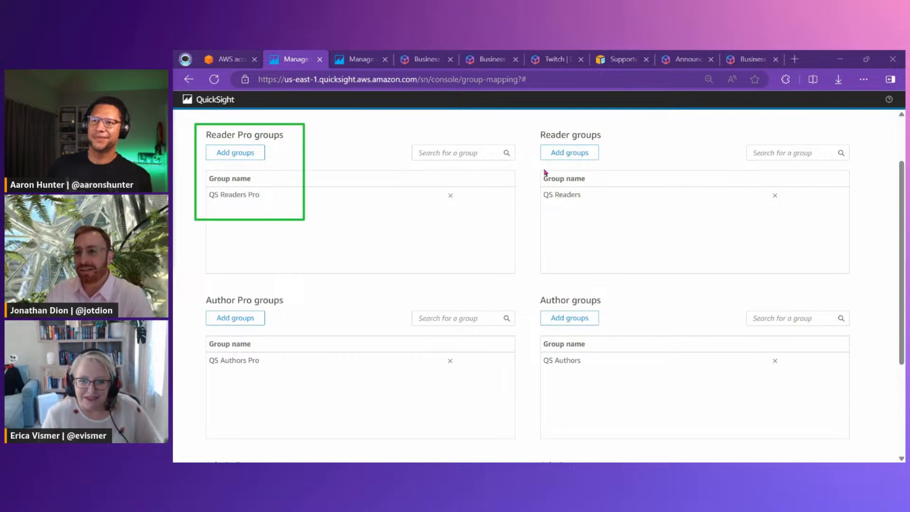
drag(527, 120, 623, 213)
drag(516, 290, 660, 377)
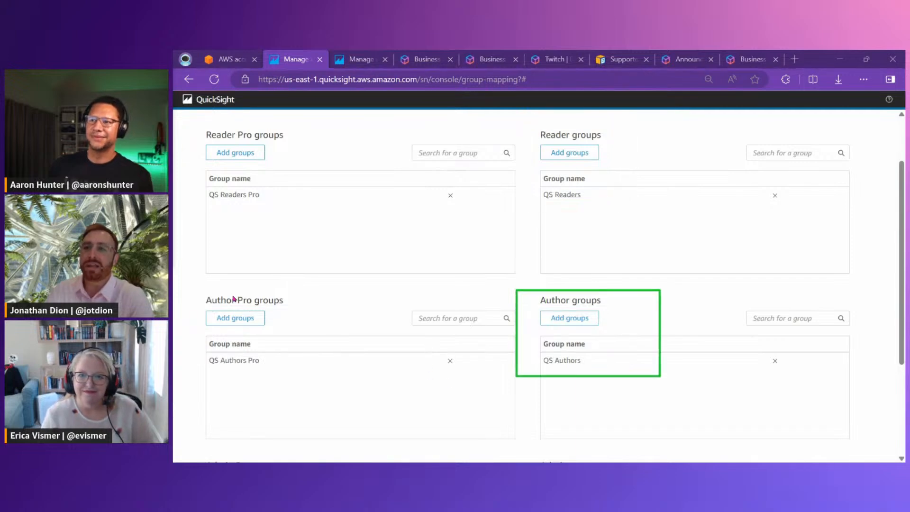
drag(184, 287, 317, 397)
Examine the groups assigned to the Admin Pro and Admin roles, and return to the beginning of the role groups page
scroll(327, 374, down, 2)
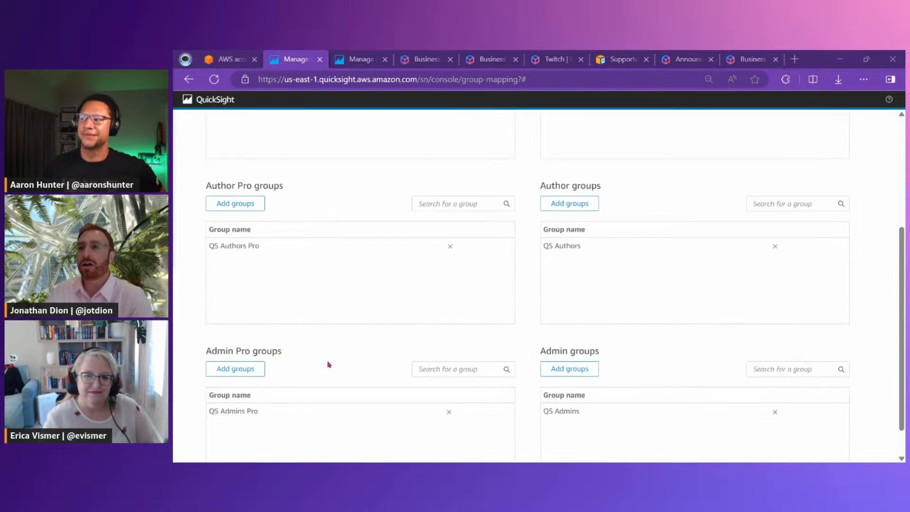
scroll(328, 363, down, 1)
mouse_move(184, 287)
mouse_down()
mouse_move(345, 357)
mouse_move(605, 391)
mouse_up()
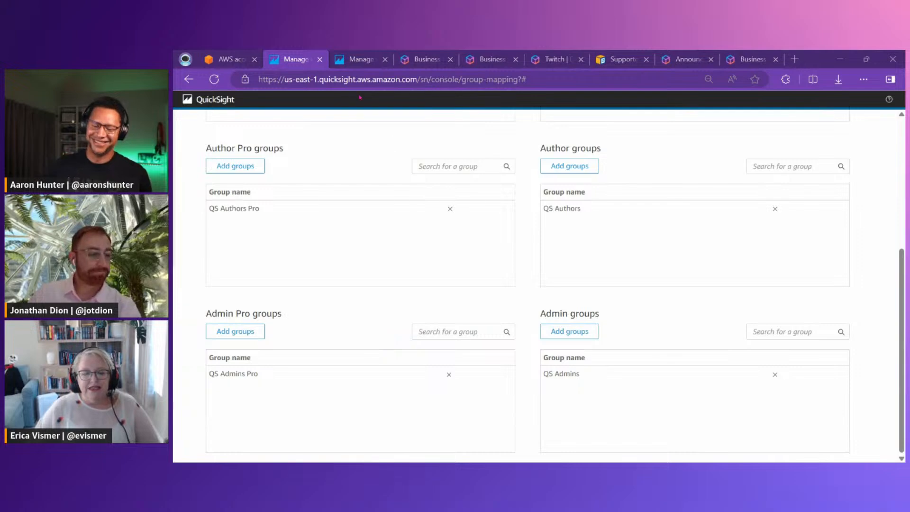
scroll(360, 151, up, 3)
scroll(361, 151, up, 1)
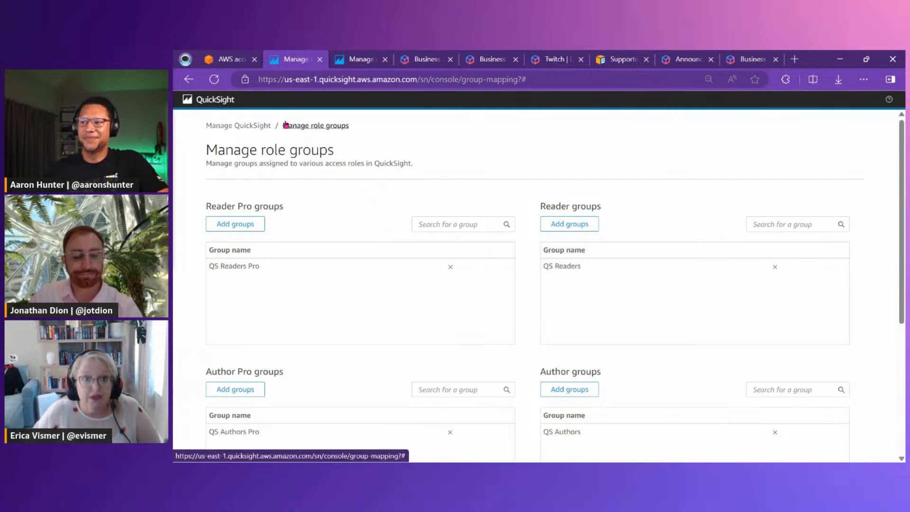
Switch to IAM Identity Center, view the QS Authors Pro group's details and return to the list of groups
key(alt+Tab)
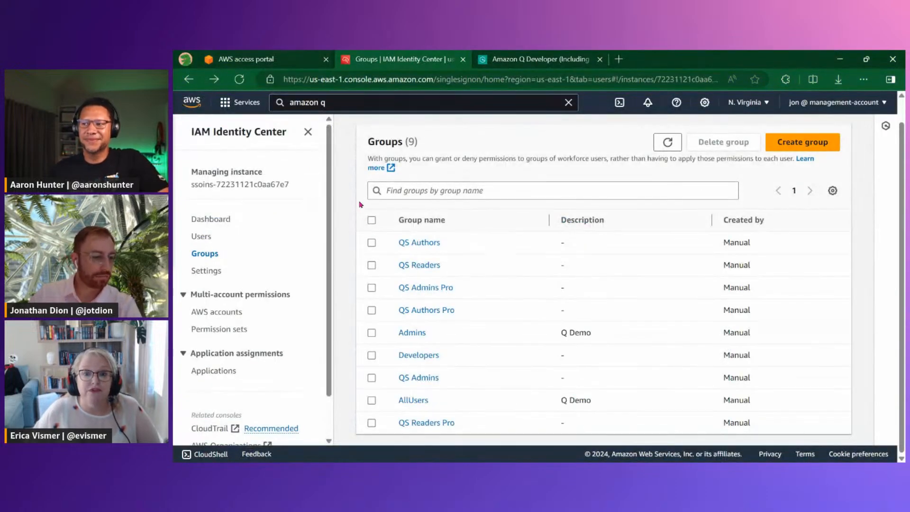
click(426, 310)
scroll(429, 204, up, 2)
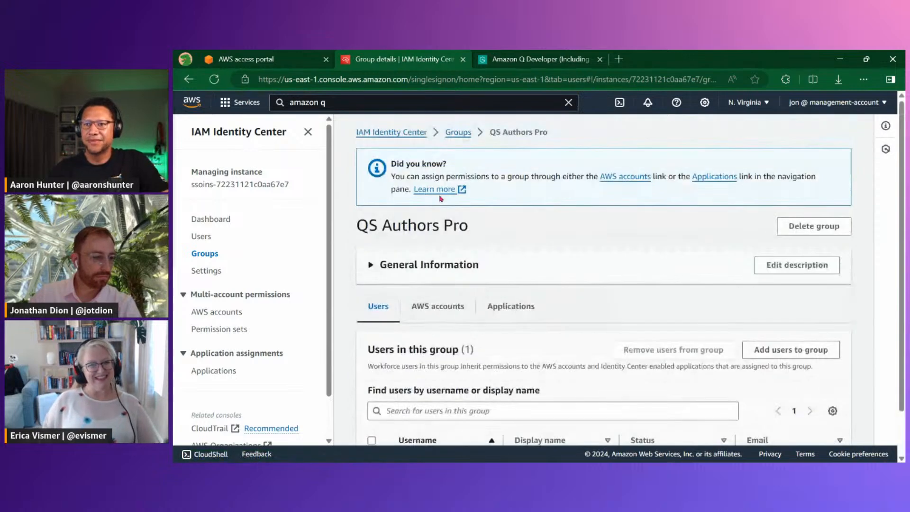
click(454, 135)
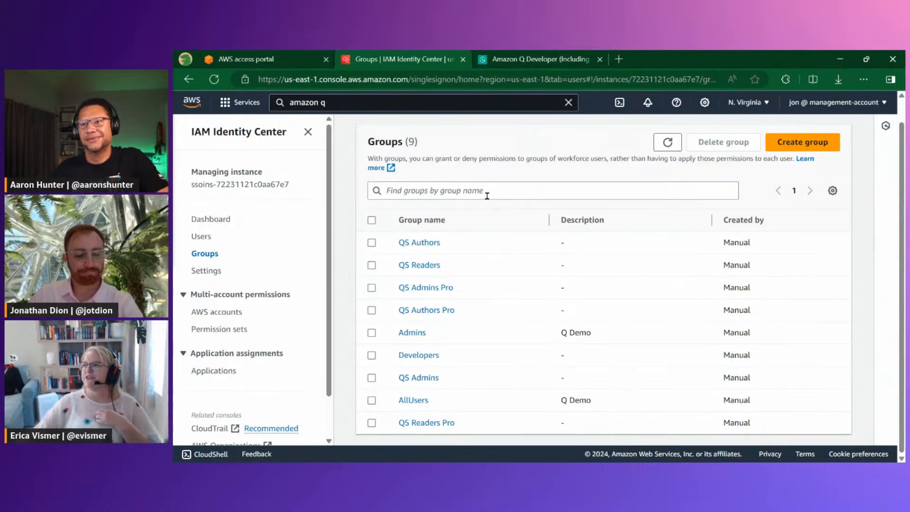
Switch back to the QuickSight browser window, leave role group management, and launch the QuickSight application from the AWS access portal
key(alt+Tab)
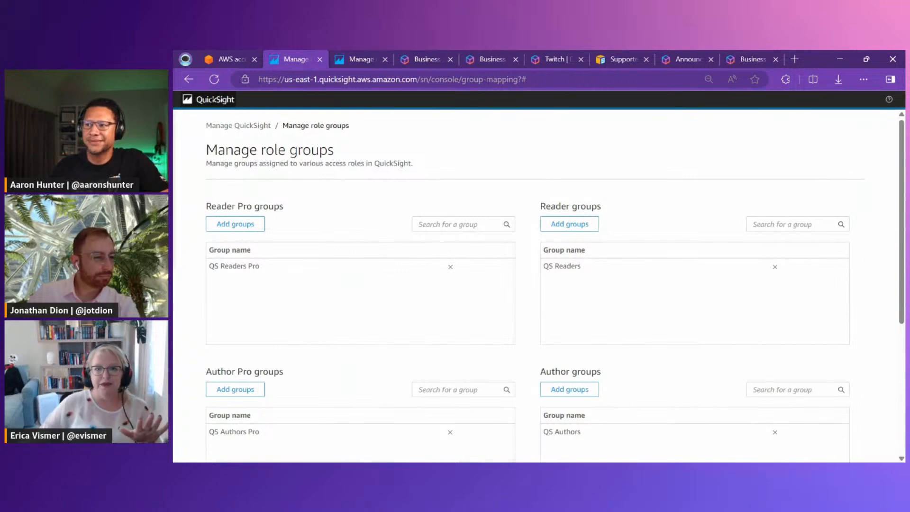
click(239, 125)
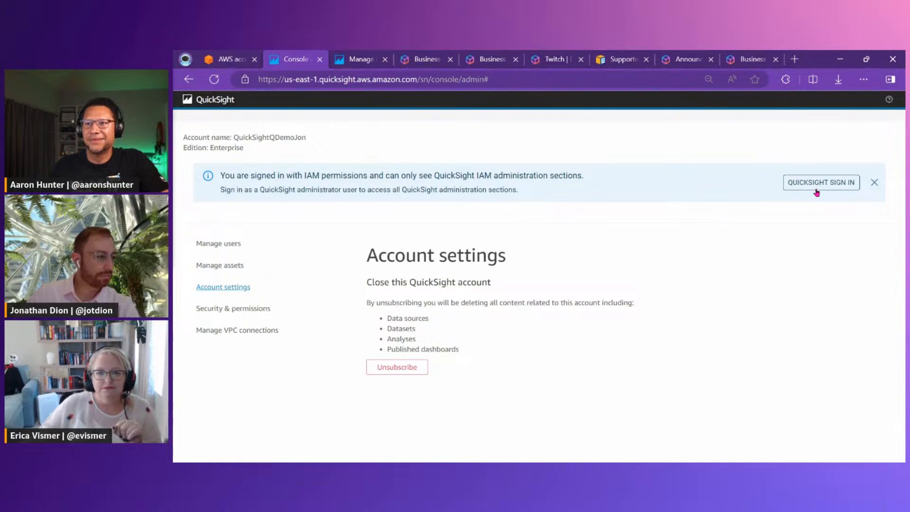
click(350, 55)
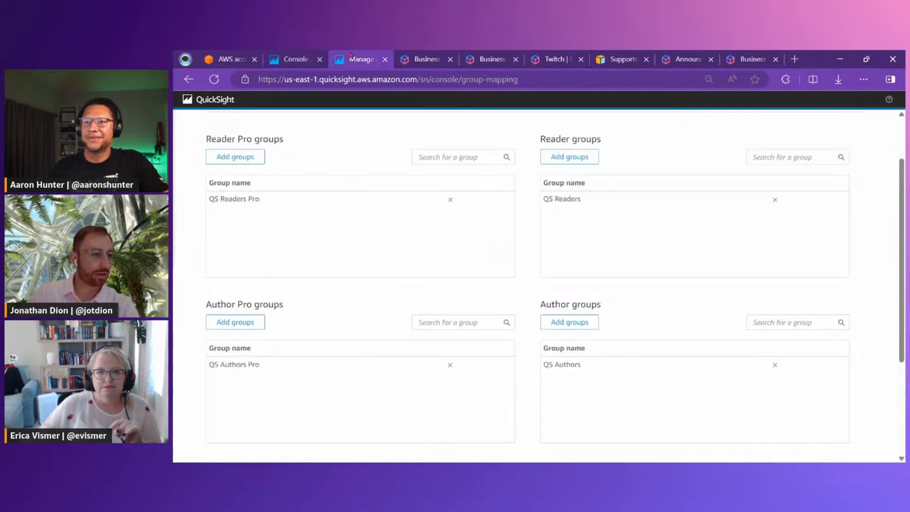
click(291, 59)
click(227, 59)
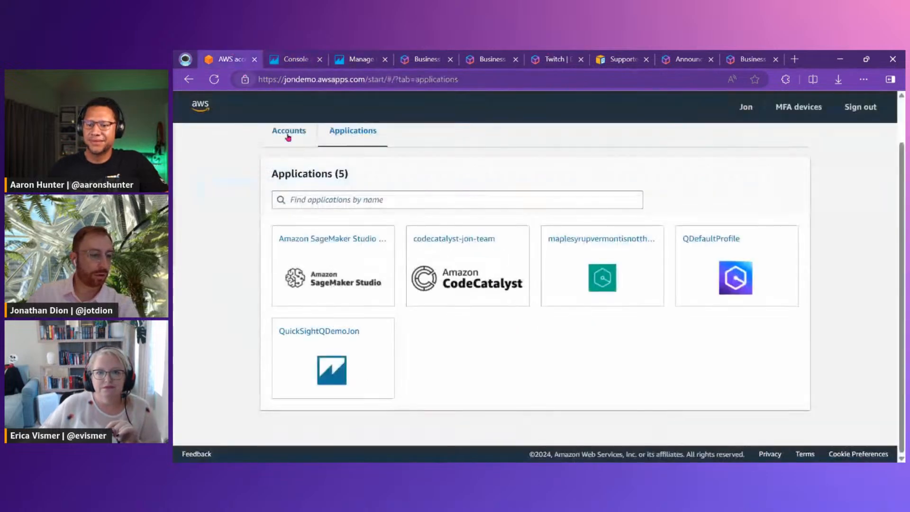
click(361, 371)
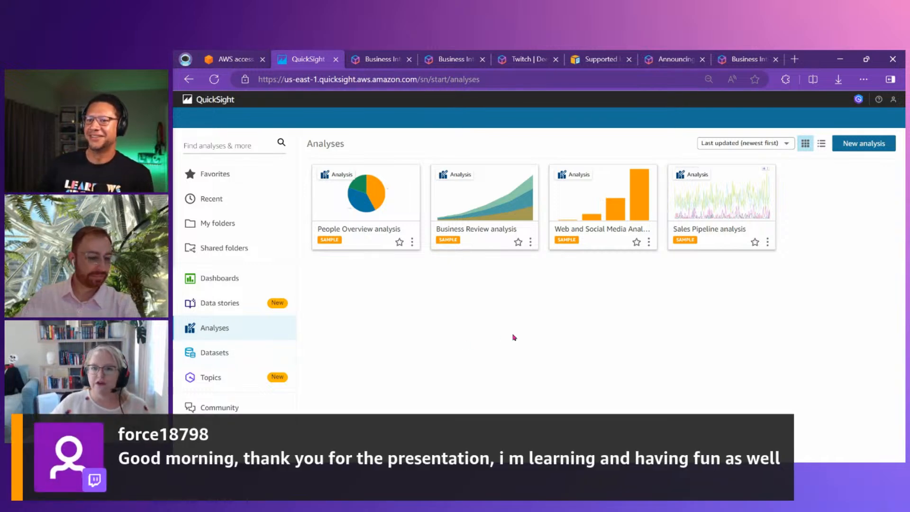
Open the list of datasets, reset the page zoom and start creating a new dataset
click(228, 356)
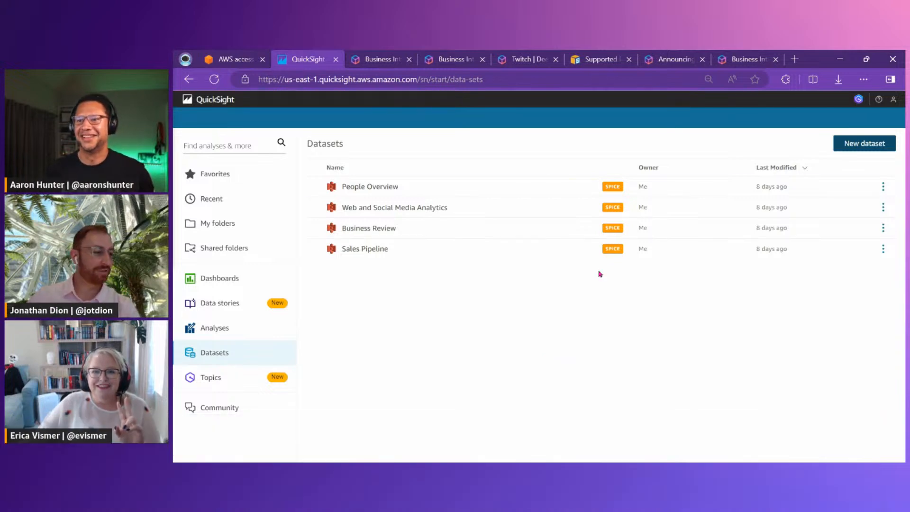
click(709, 79)
click(741, 100)
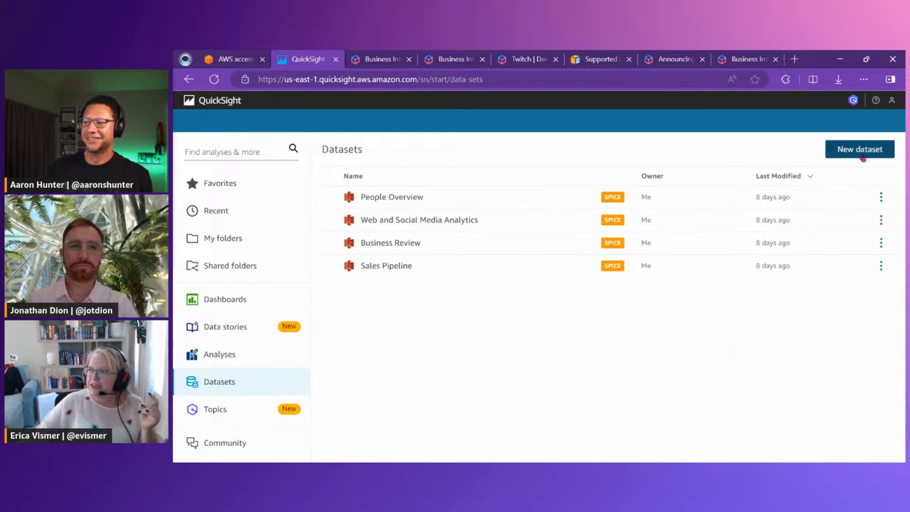
click(860, 151)
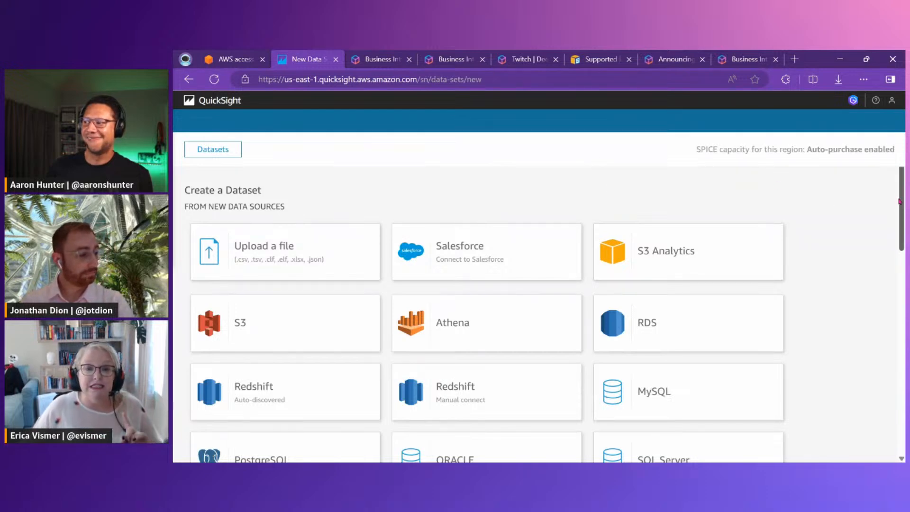
Examine the data sources available for a new dataset, pointing out S3 and the file upload option
mouse_move(901, 202)
mouse_down()
mouse_move(894, 296)
mouse_move(902, 379)
mouse_move(899, 212)
mouse_up()
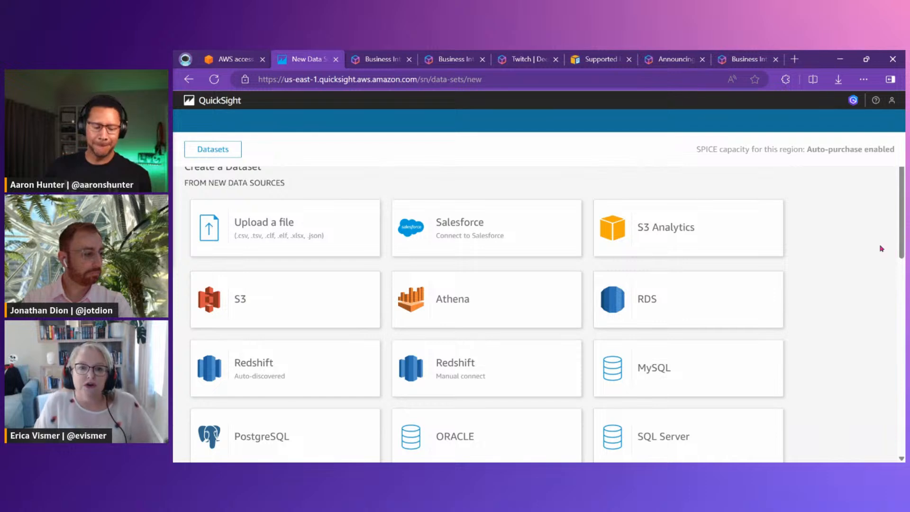
mouse_move(180, 264)
mouse_down()
mouse_move(264, 311)
mouse_move(271, 333)
mouse_up()
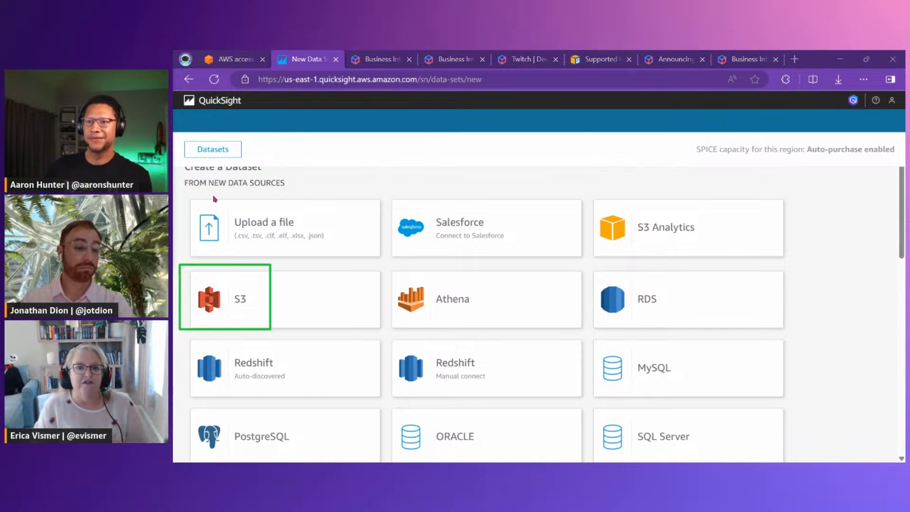
drag(184, 196, 334, 259)
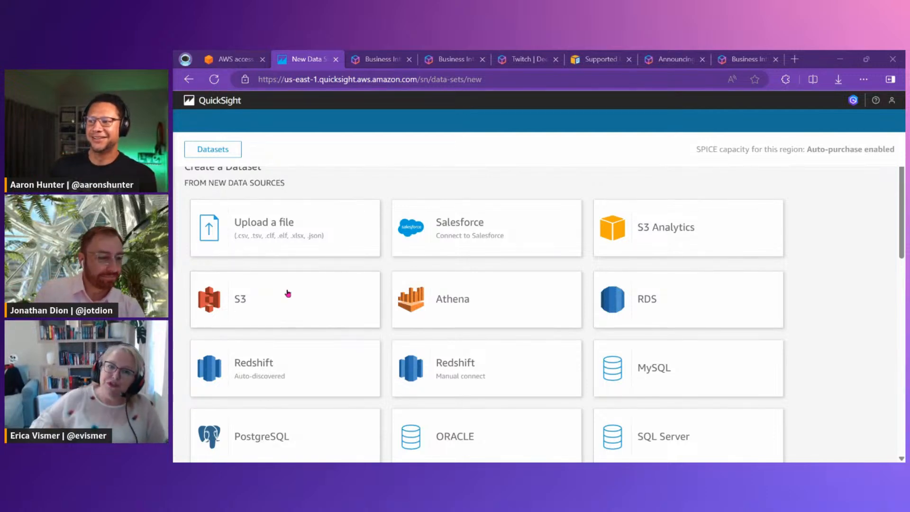
Upload SaaS-Sales.csv from the Desktop folder Demos > Amazon Q > quicksight as the source of the new dataset
click(253, 224)
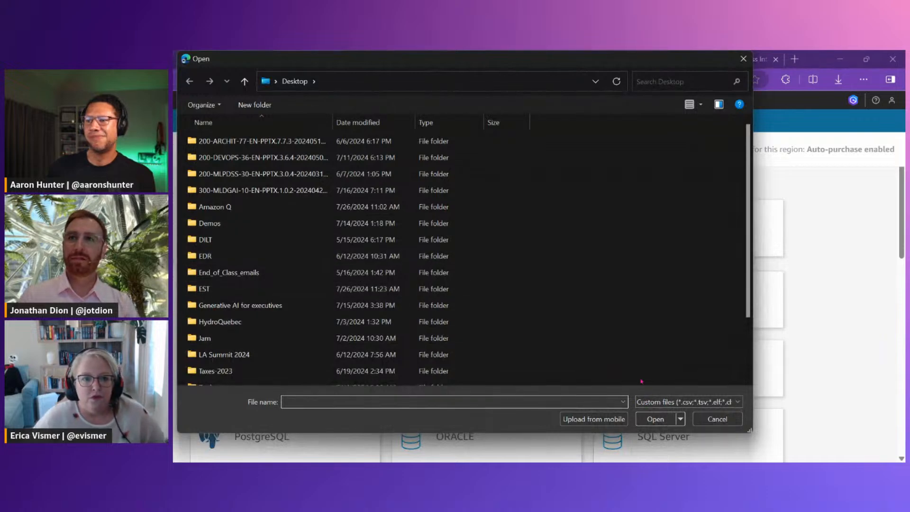
click(269, 244)
key(Up)
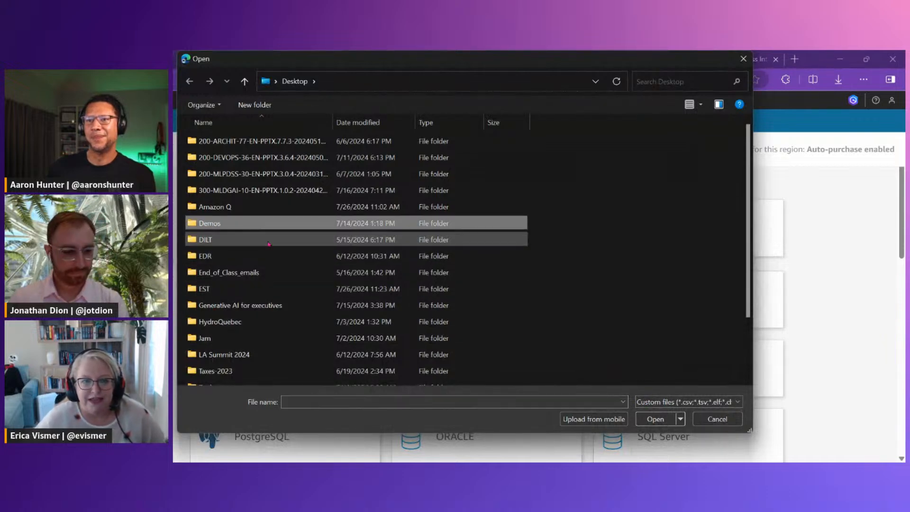
key(Return)
key(Down)
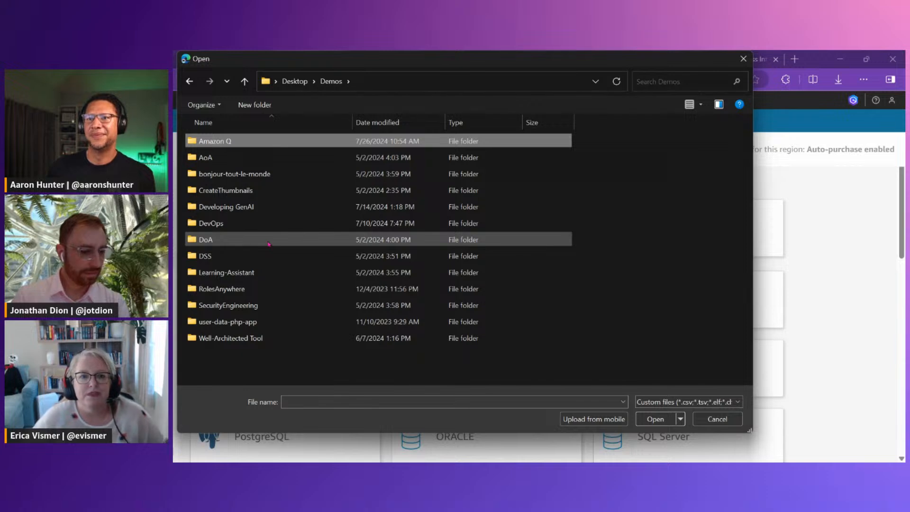
key(Return)
text(qu)
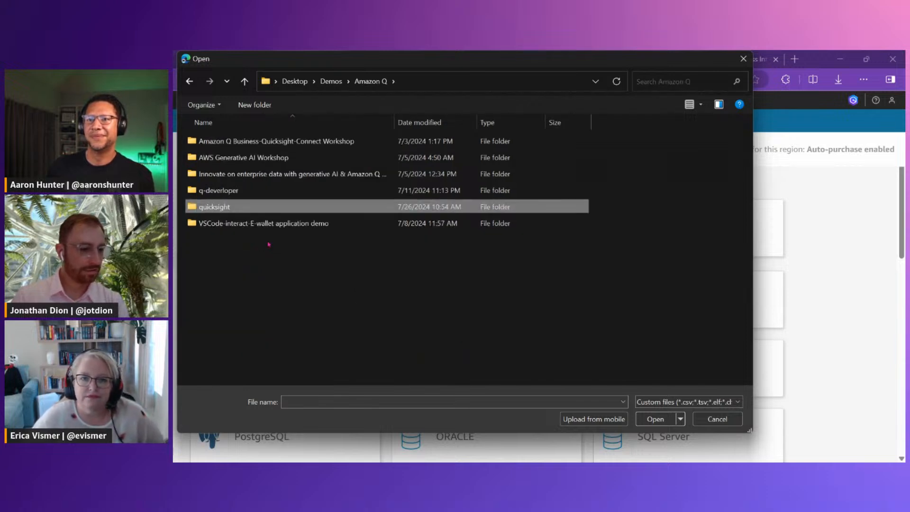
key(Return)
key(Down)
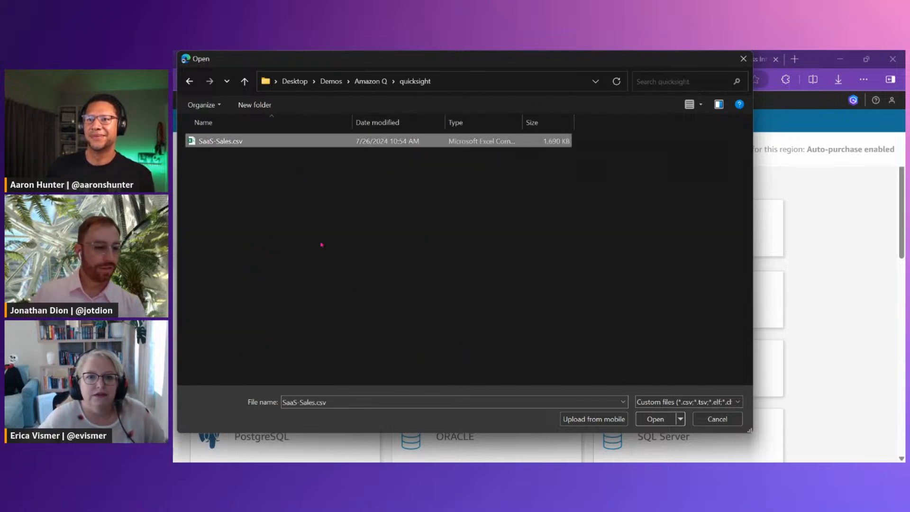
click(655, 419)
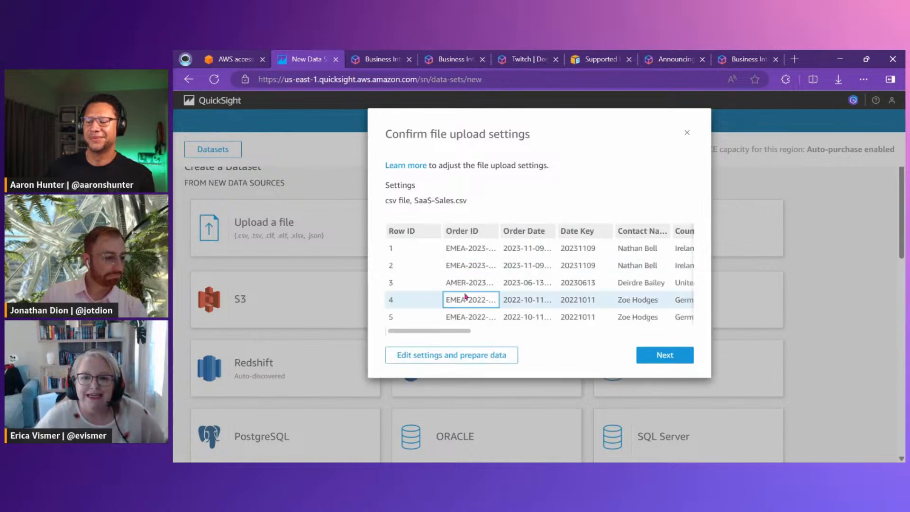
Look across the columns in the upload preview and open the file's settings for data preparation
drag(458, 332, 687, 327)
click(451, 356)
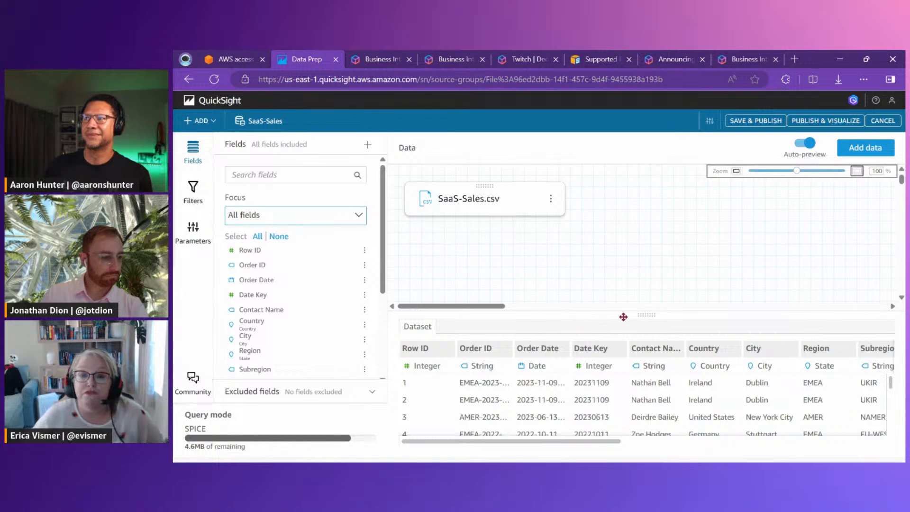
Browse the rows of the SaaS-Sales dataset preview, temporarily enlarging the preview area, and examine the Date Key data type
drag(644, 314, 646, 279)
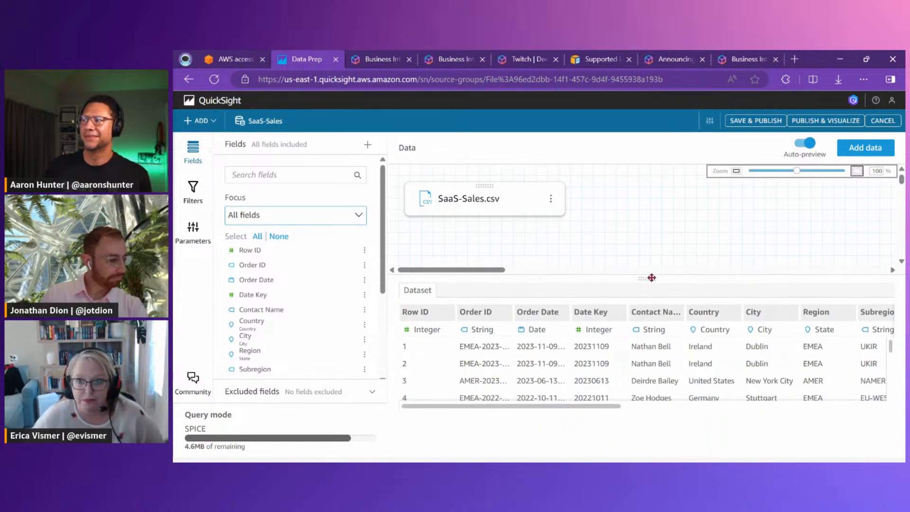
scroll(611, 365, down, 3)
scroll(611, 365, down, 20)
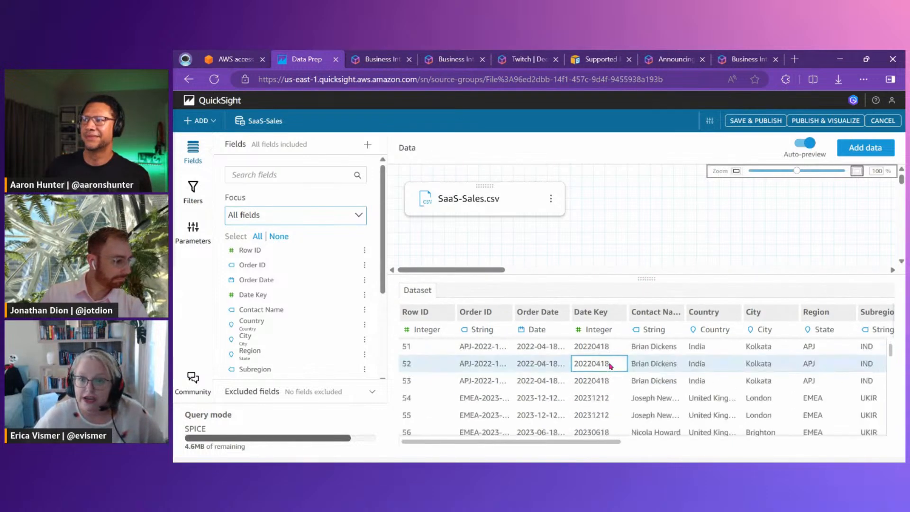
scroll(610, 365, down, 20)
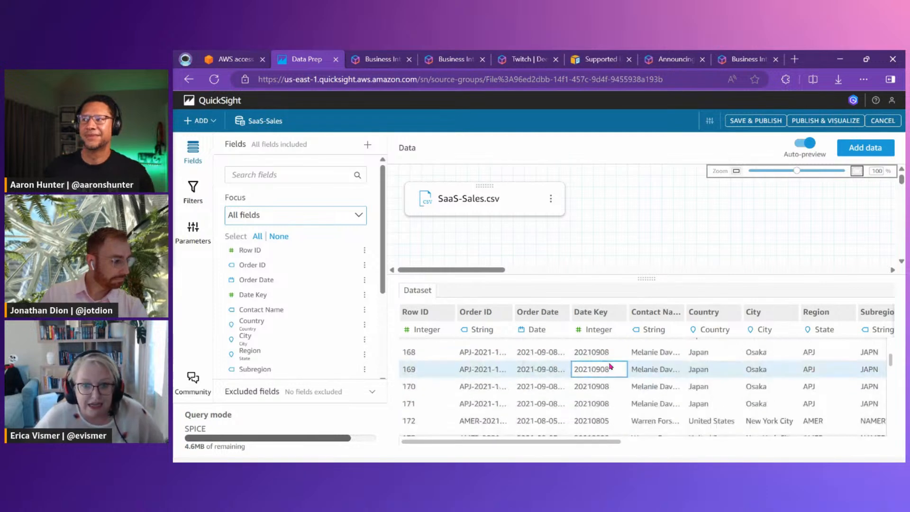
drag(645, 279, 644, 319)
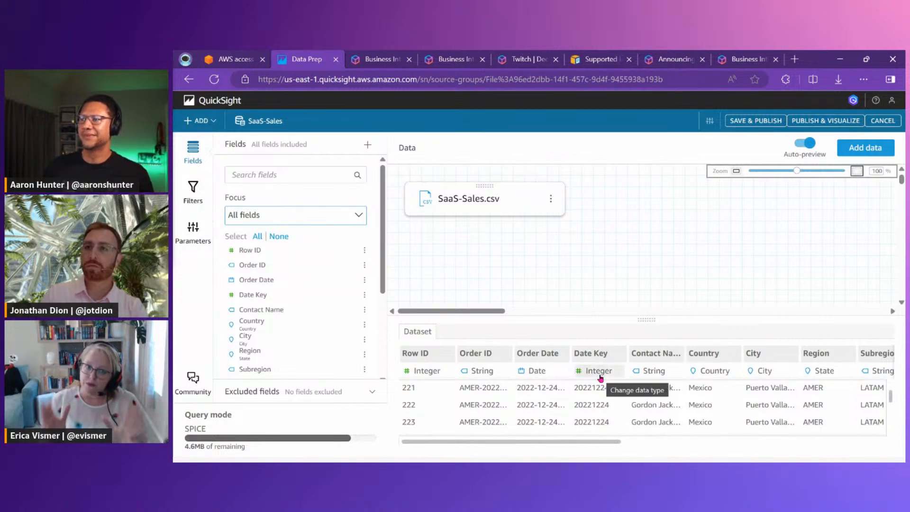
scroll(583, 402, up, 10)
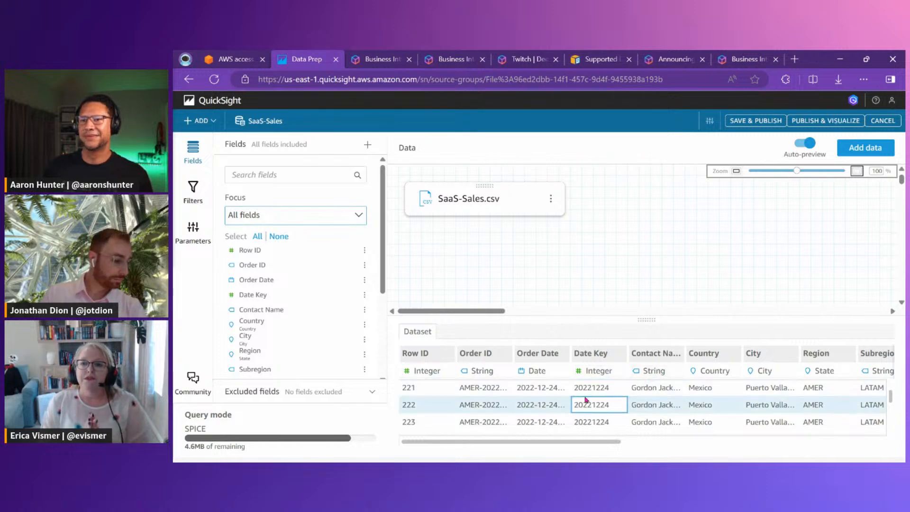
scroll(545, 419, up, 12)
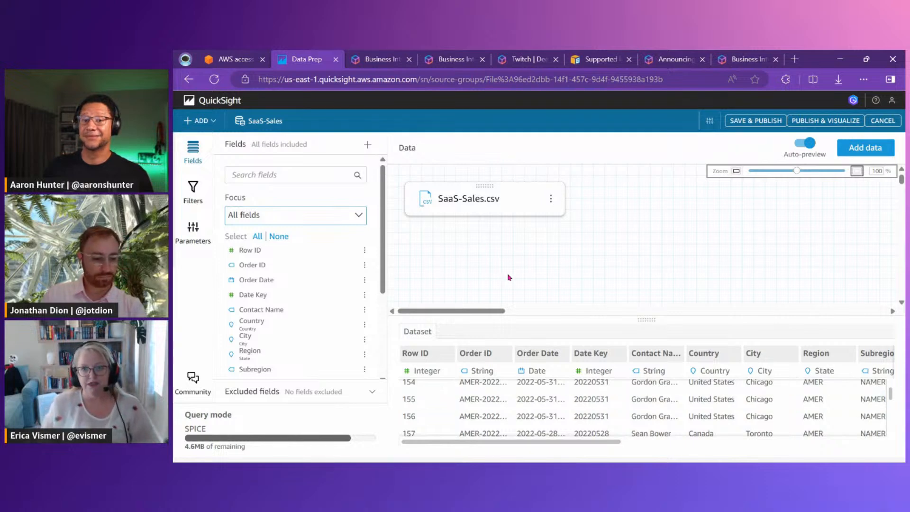
Save and publish the SaaS-Sales dataset and dismiss the notification
click(757, 125)
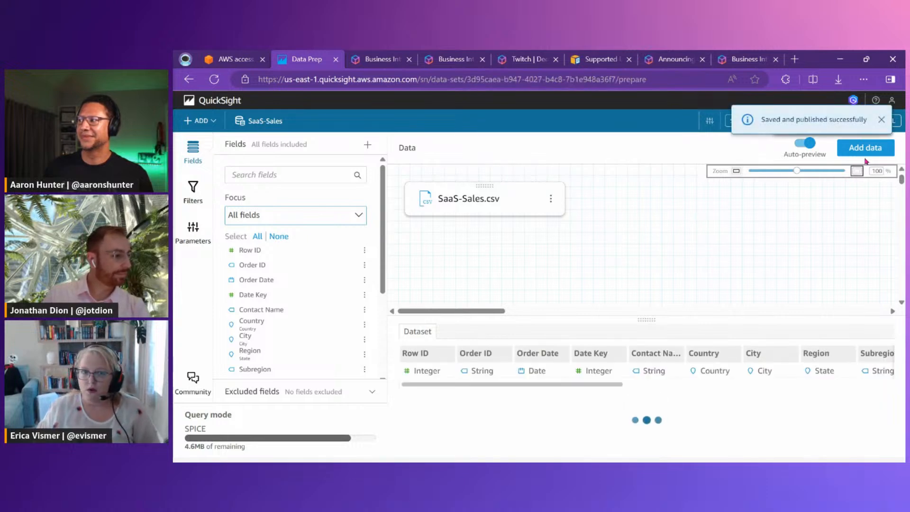
click(880, 120)
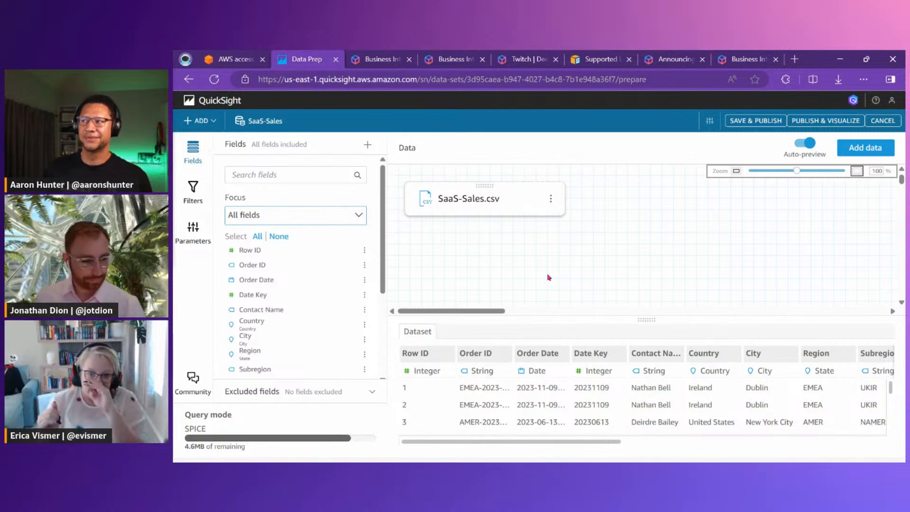
Look through the options offered for the Date Key field in the field list
drag(382, 243, 393, 269)
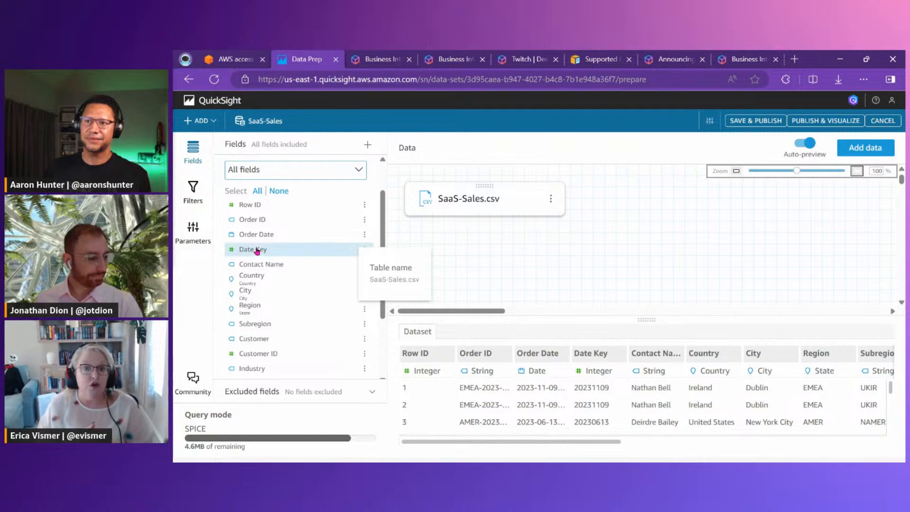
click(353, 251)
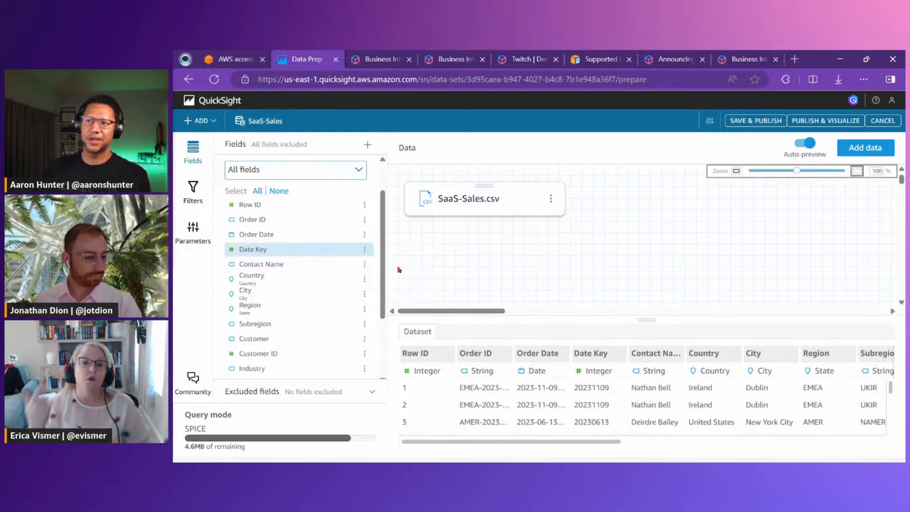
click(365, 249)
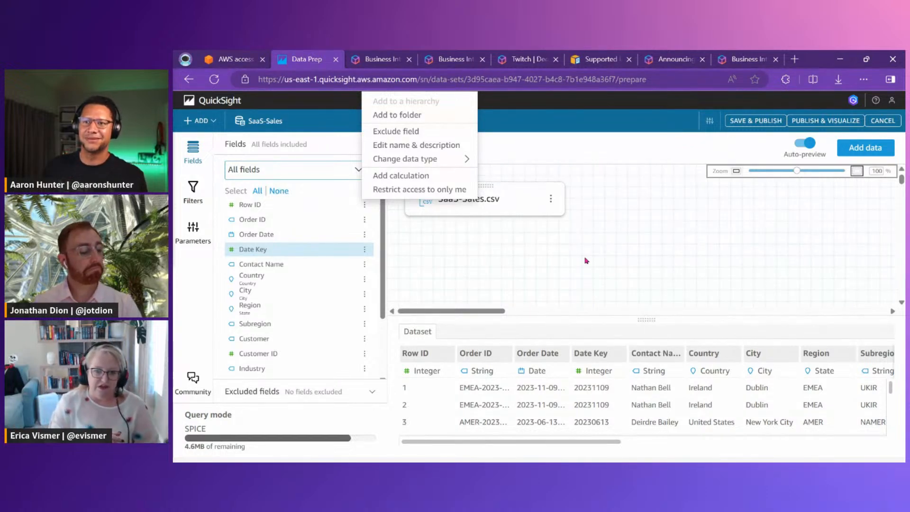
click(483, 264)
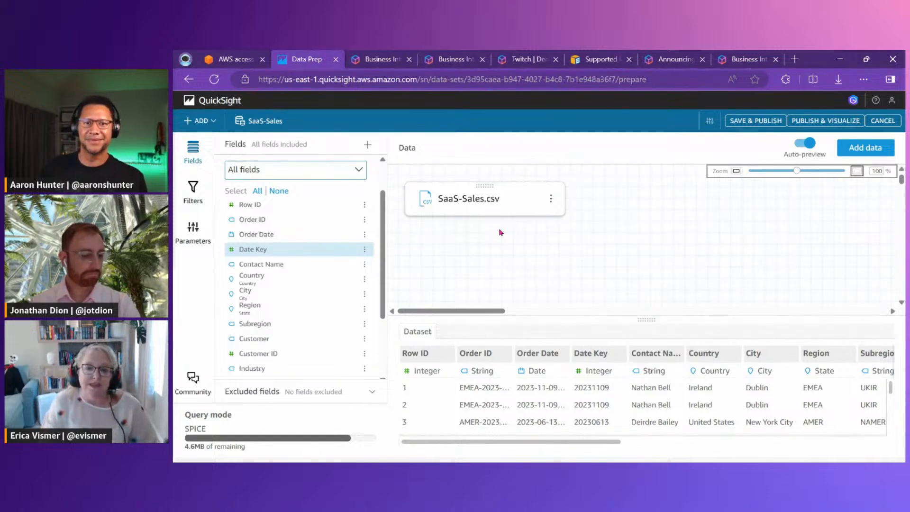
Return to the list of datasets and examine the SaaS-Sales entry and the actions available for it
click(214, 105)
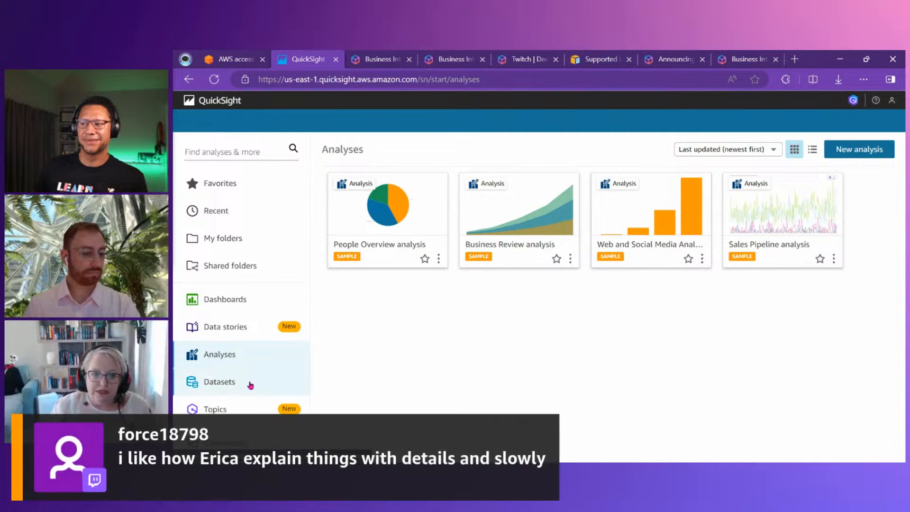
click(252, 386)
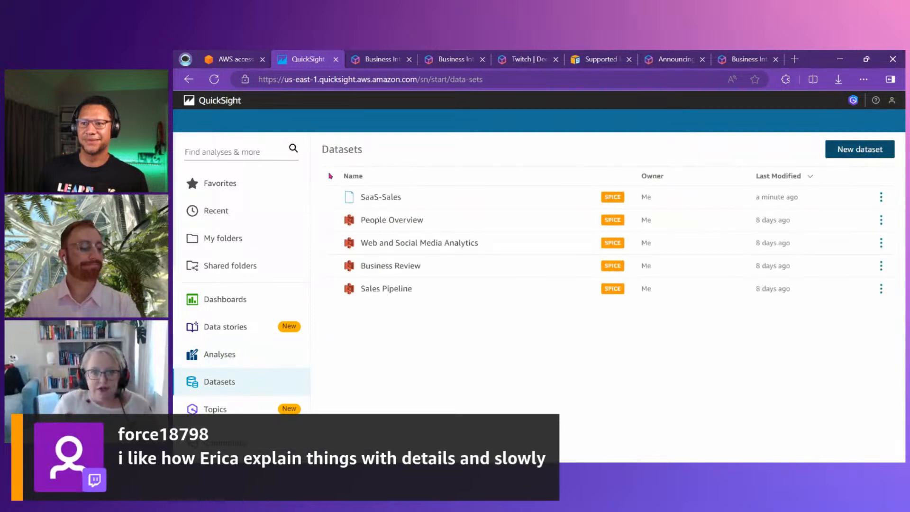
drag(331, 176, 469, 207)
drag(733, 166, 822, 209)
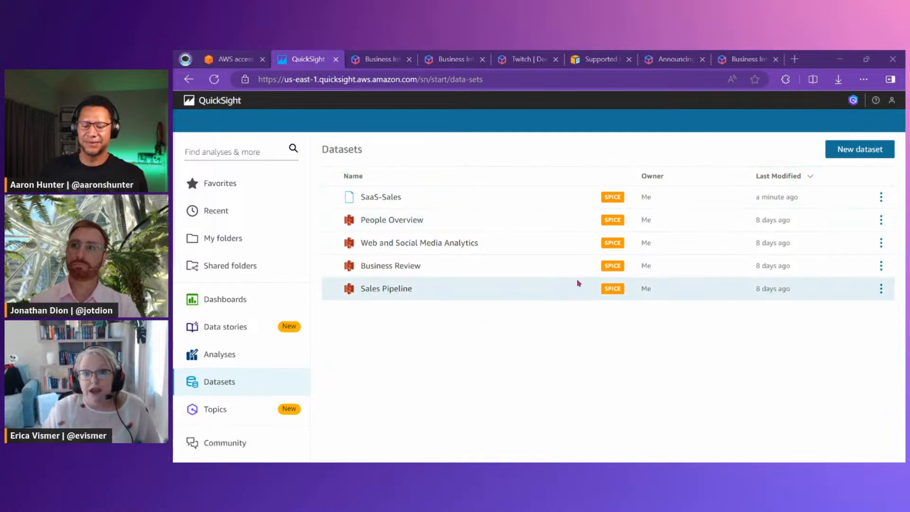
click(881, 202)
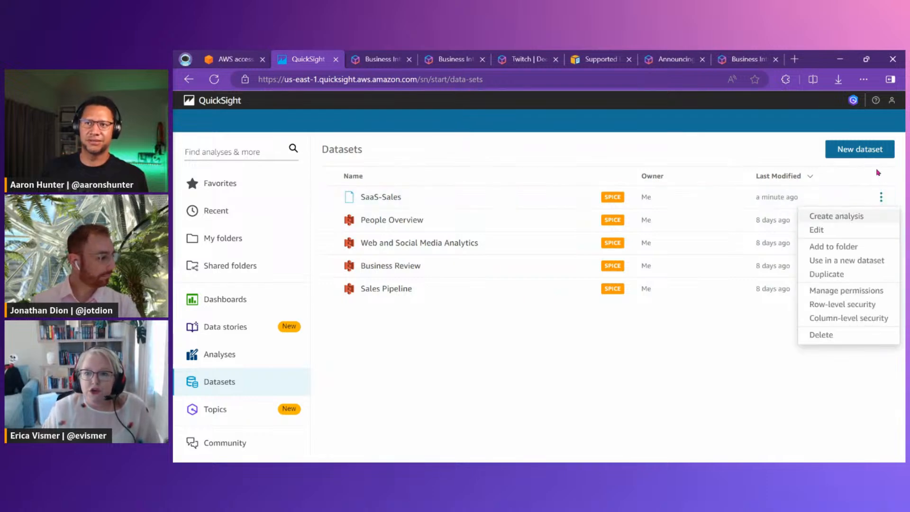
click(757, 156)
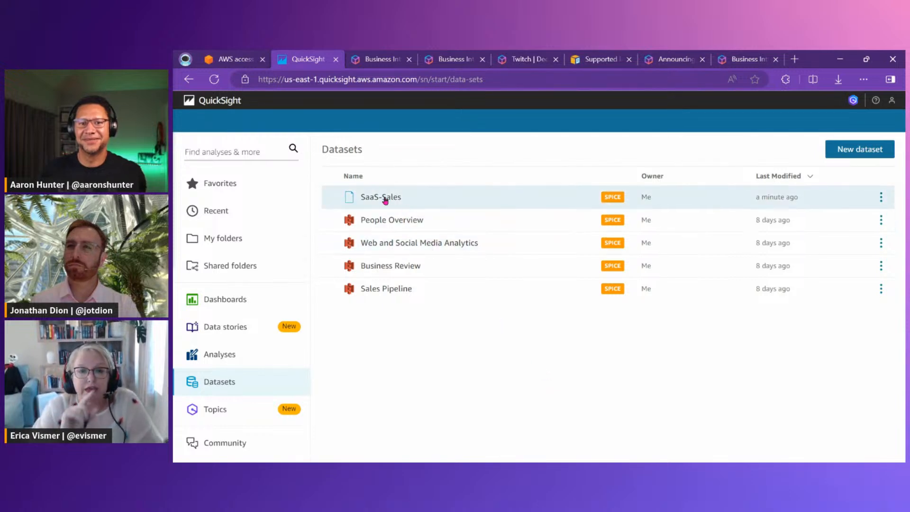
Review the SaaS-Sales dataset's usage and refresh details, and open the user and group search in its permissions
click(381, 196)
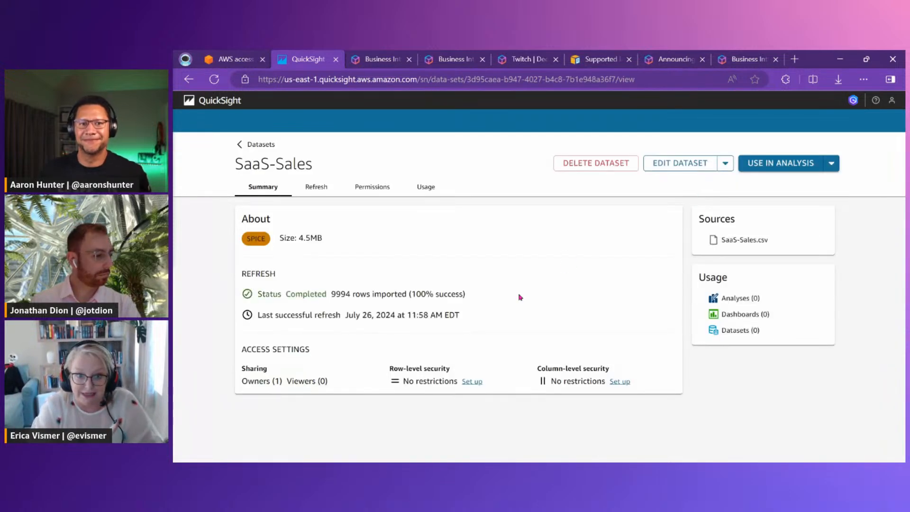
click(356, 187)
click(416, 188)
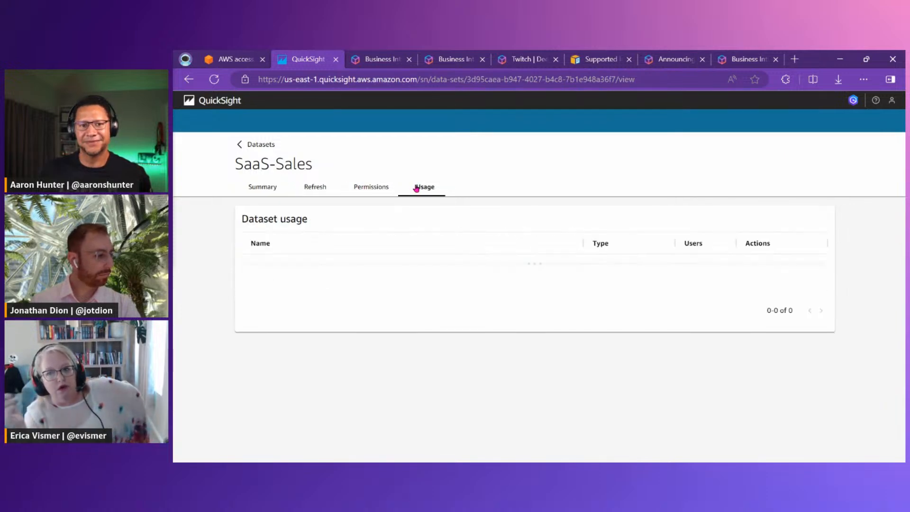
click(372, 188)
click(318, 186)
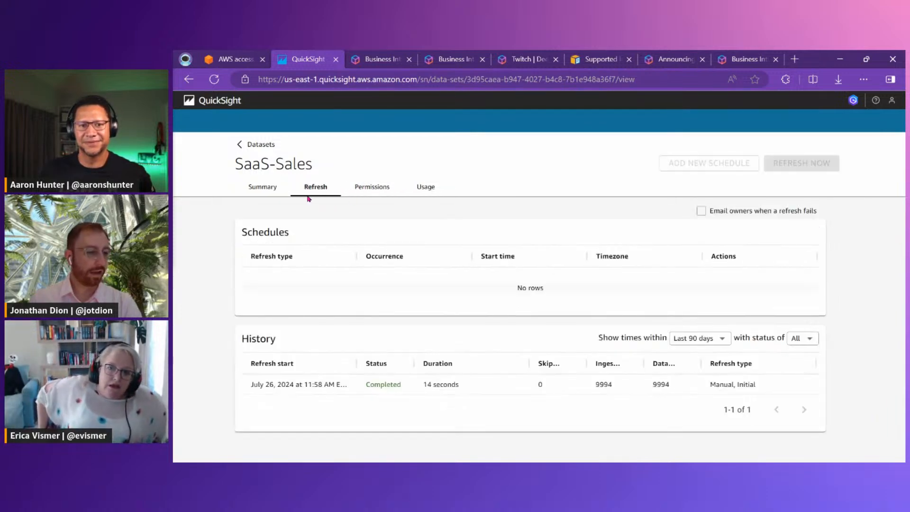
click(369, 192)
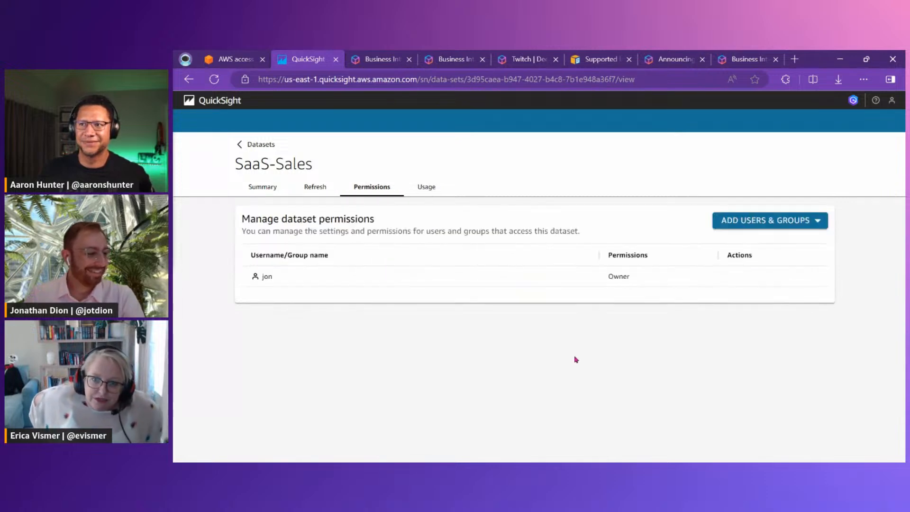
click(777, 225)
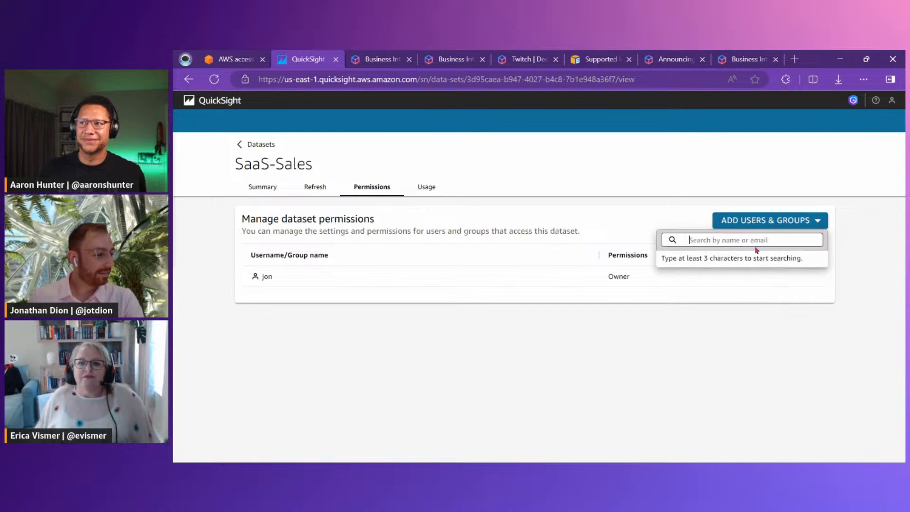
Search for the first colleague by name and try to add them to the dataset's permissions
text(aaron)
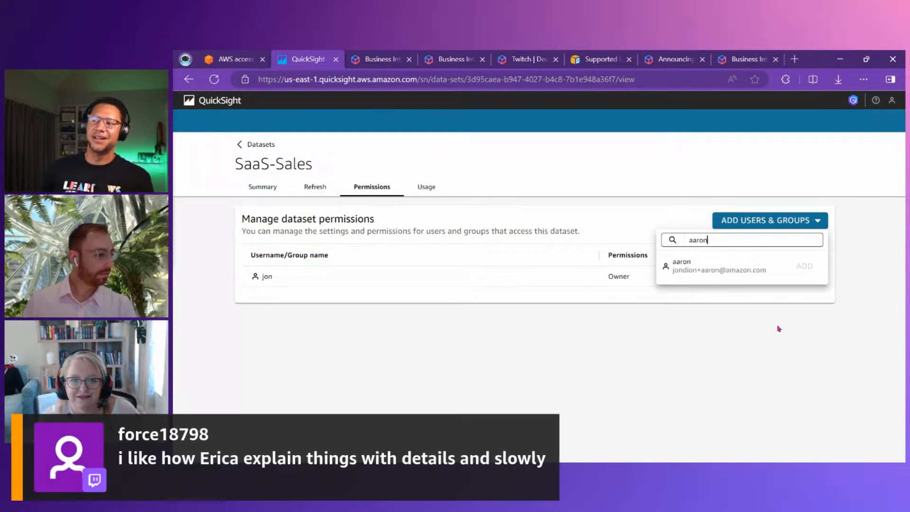
triple_click(806, 269)
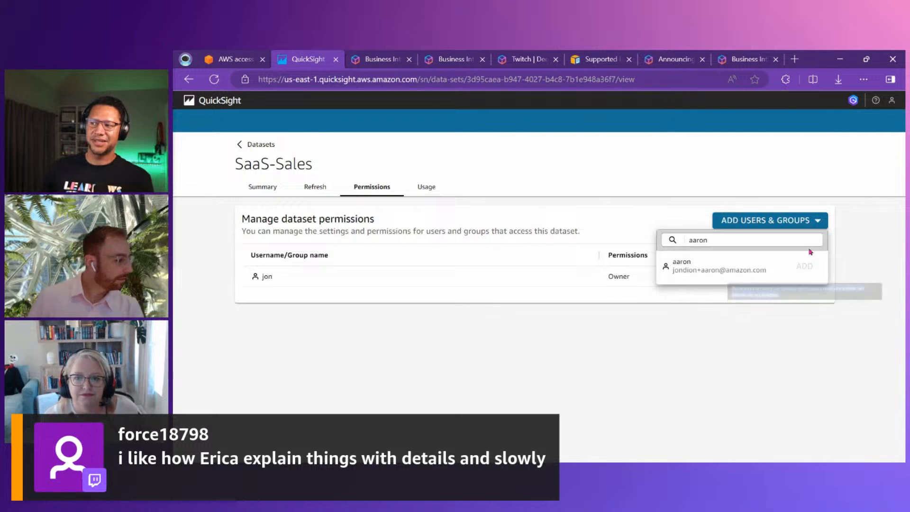
click(799, 264)
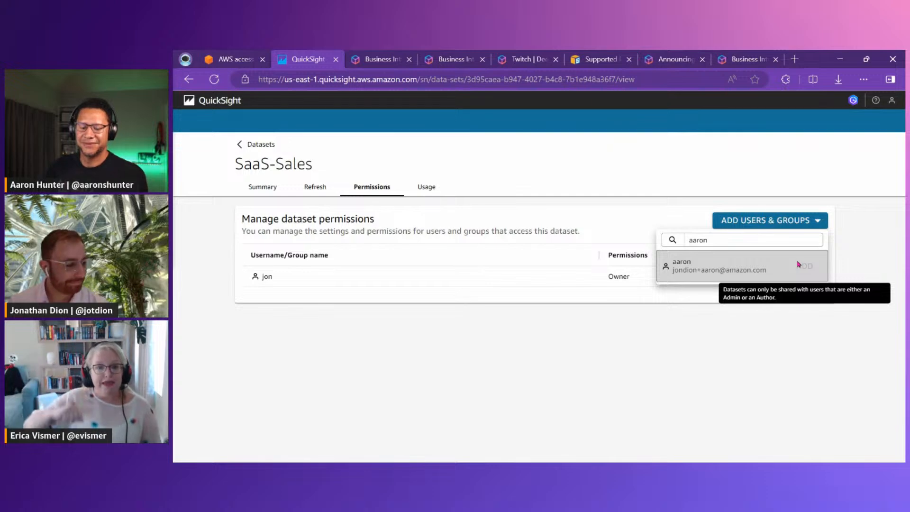
Search for the second colleague by name, give them access to the SaaS-Sales dataset, and return to the dataset list
double_click(710, 240)
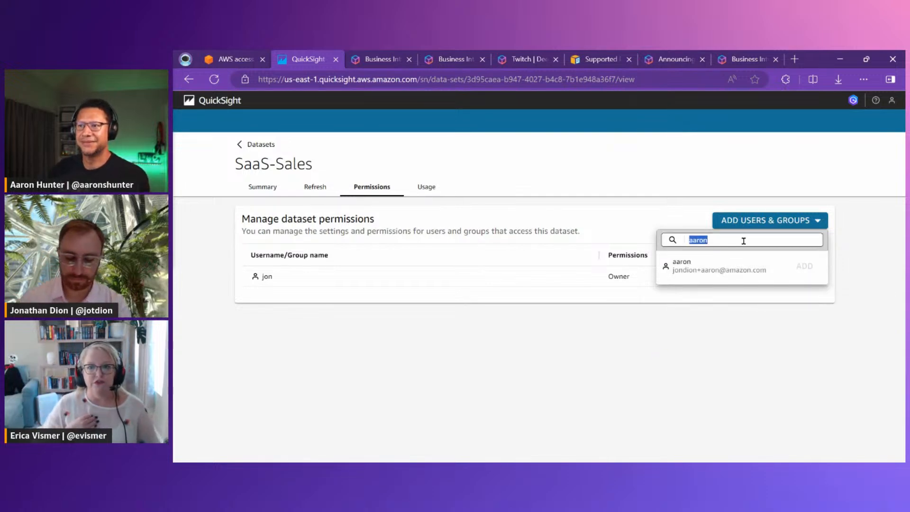
text(erica)
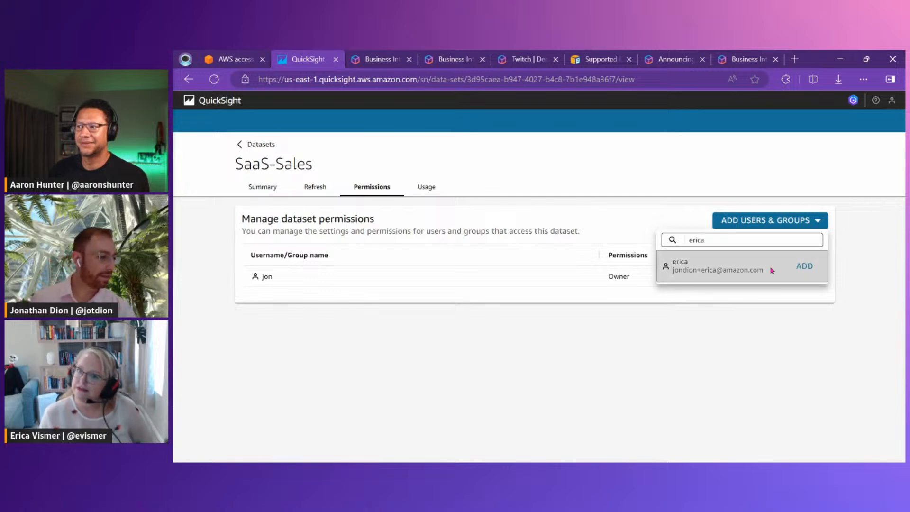
click(804, 266)
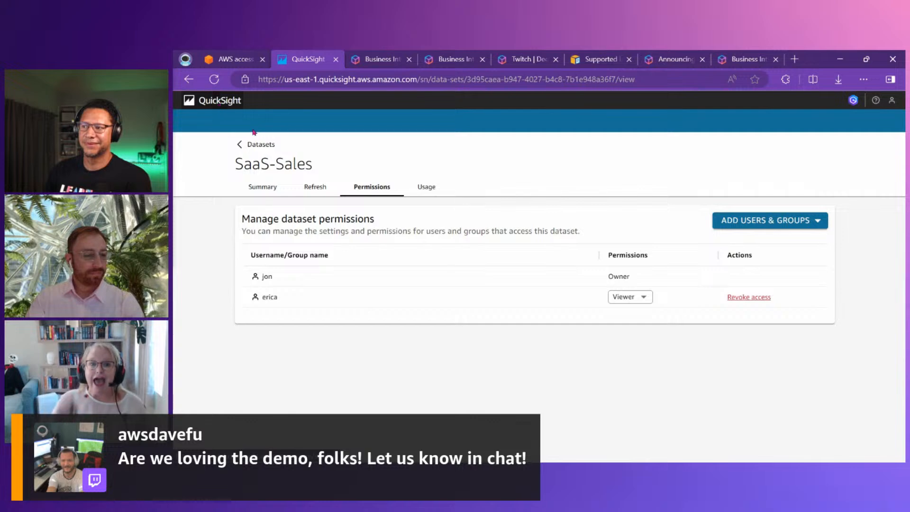
click(258, 144)
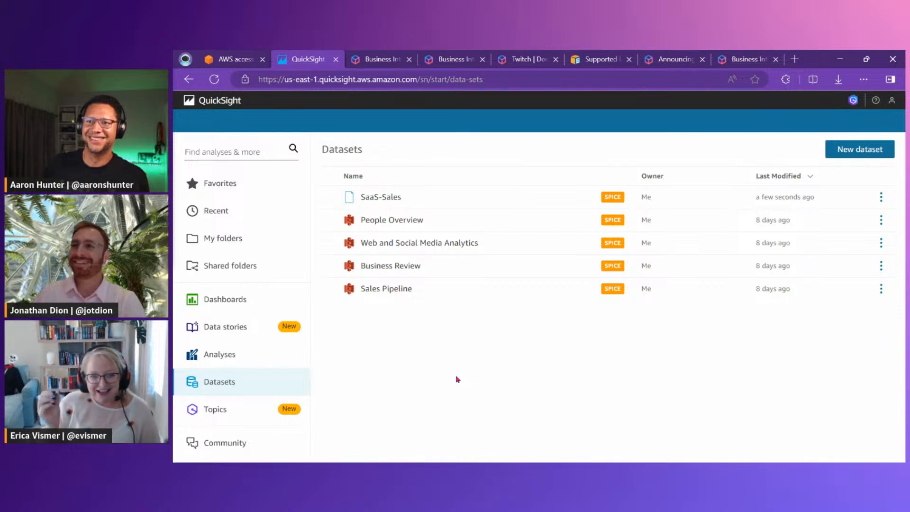
Open the Amazon Q Topics page and look over its introduction and key features
click(226, 415)
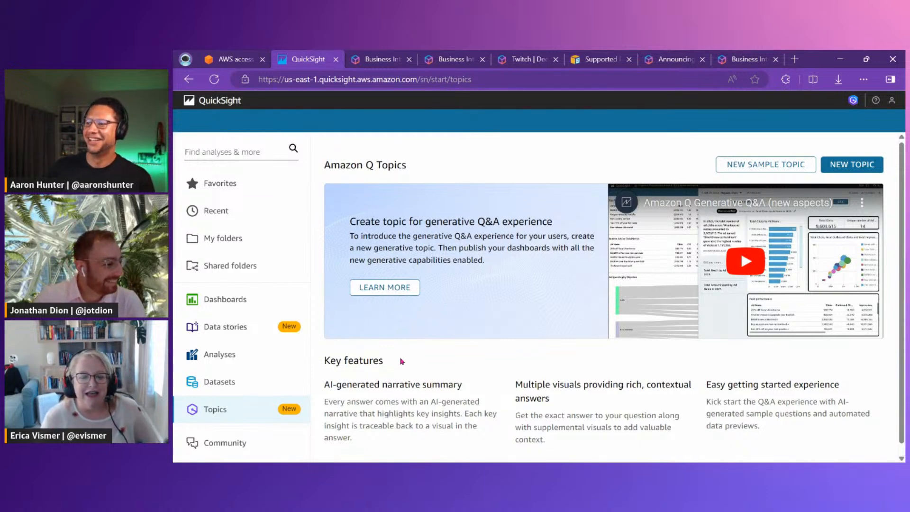
scroll(406, 361, down, 1)
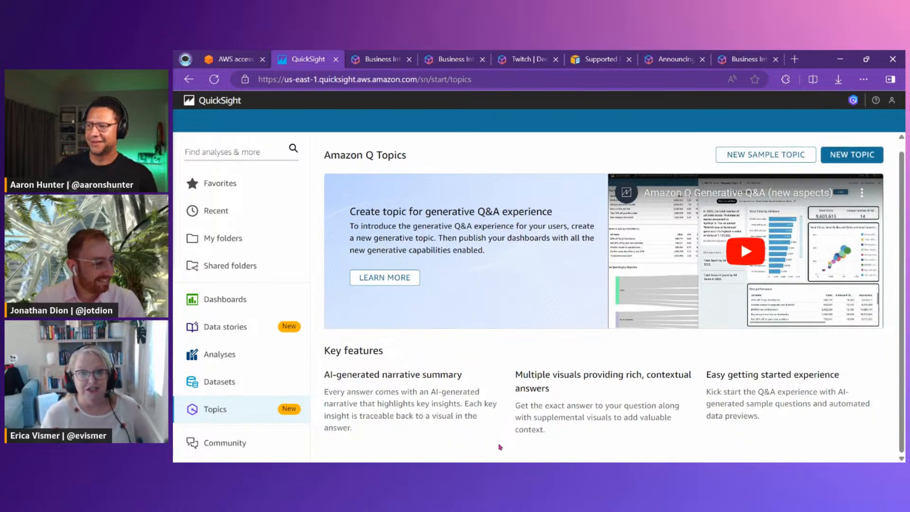
scroll(492, 420, up, 1)
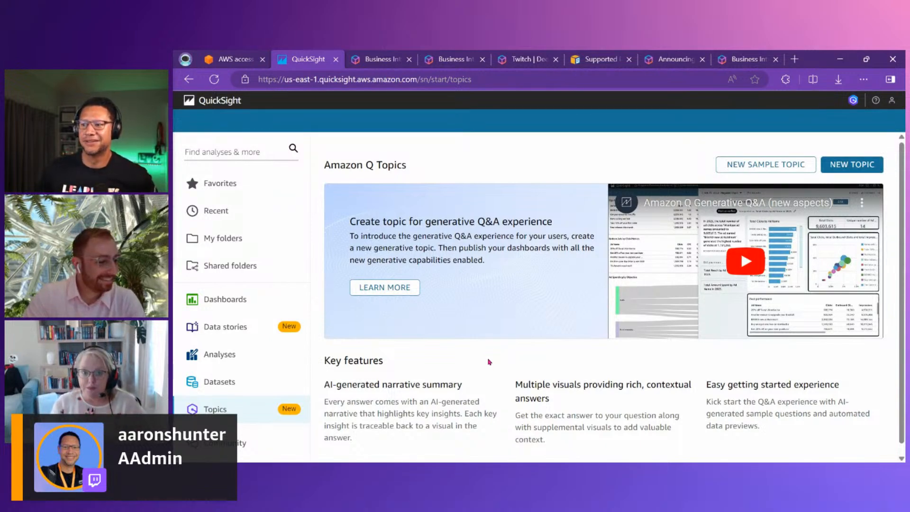
drag(270, 389, 308, 423)
drag(255, 389, 322, 422)
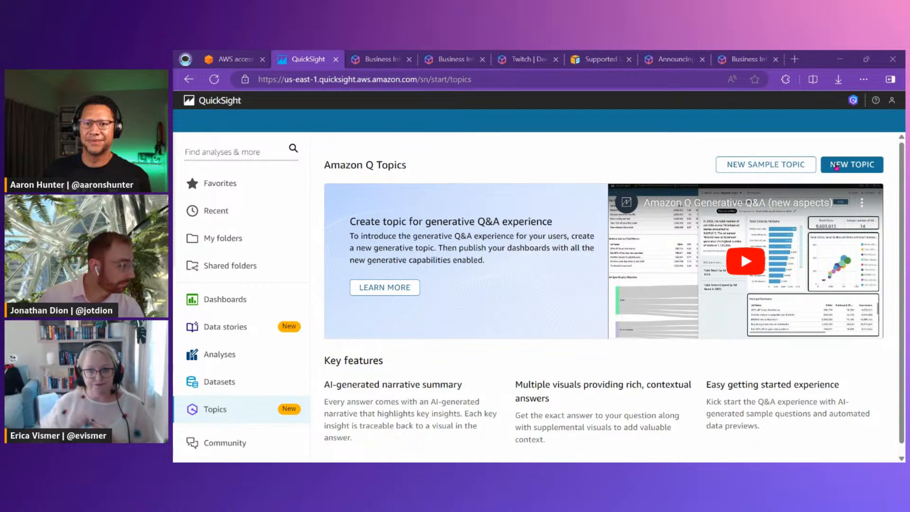
Start a new topic and name it SaaS-Sales
click(852, 164)
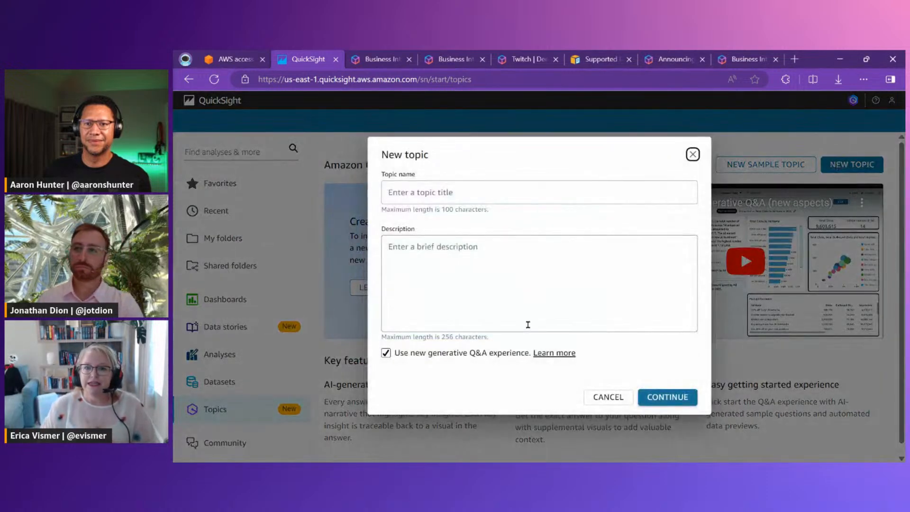
click(459, 195)
text(SaaS-)
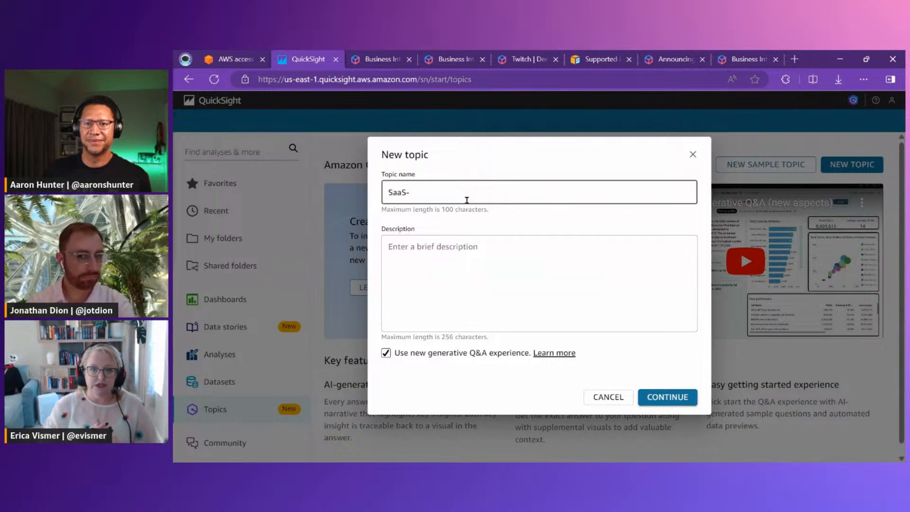
text(Sales)
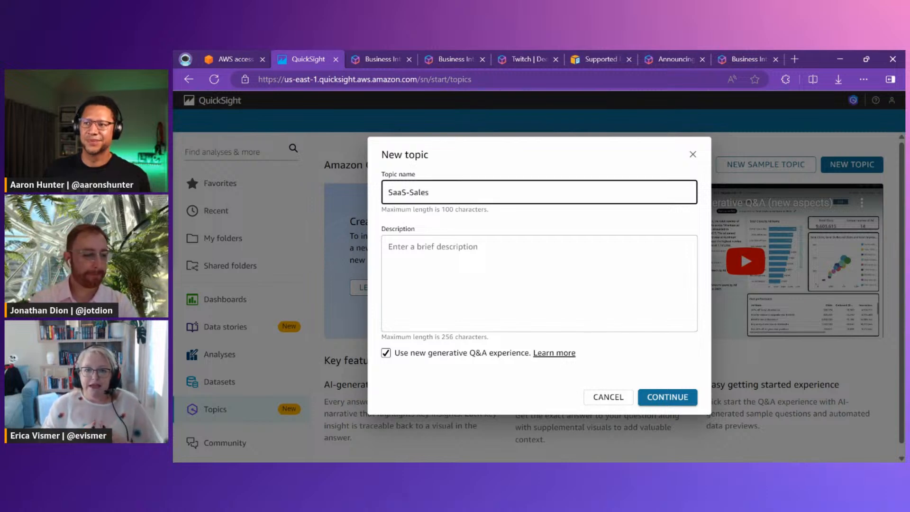
Give the topic the description "Use this topic to ask questions regarding software sales"
click(454, 282)
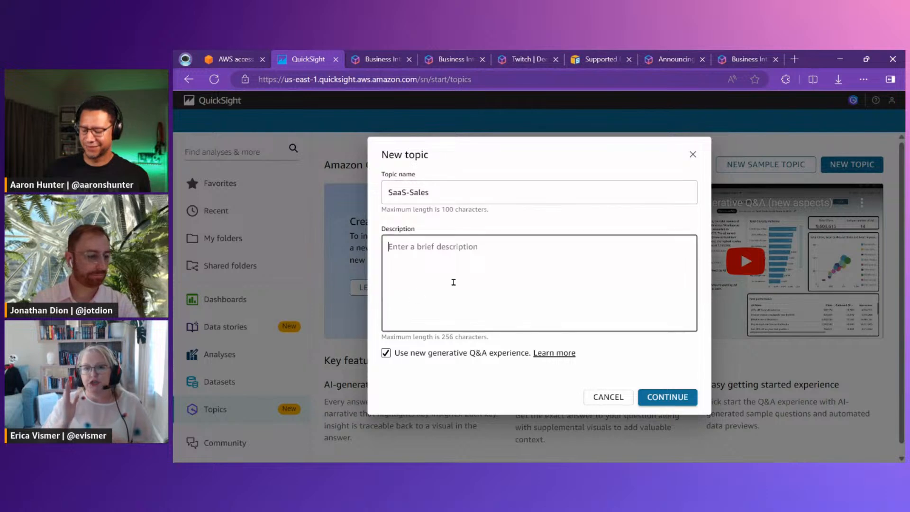
text(Use this topic to ask questions regarding software sales)
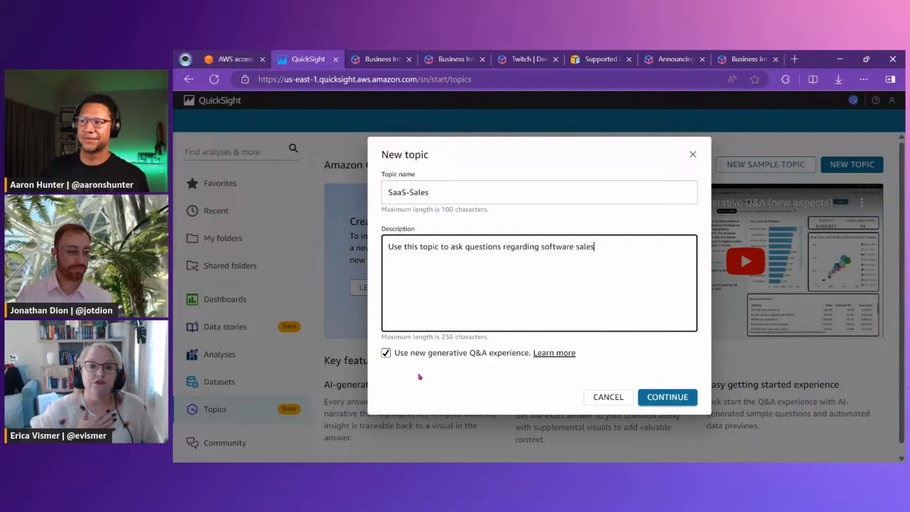
Point out the new generative Q&A experience option and open its documentation
double_click(422, 361)
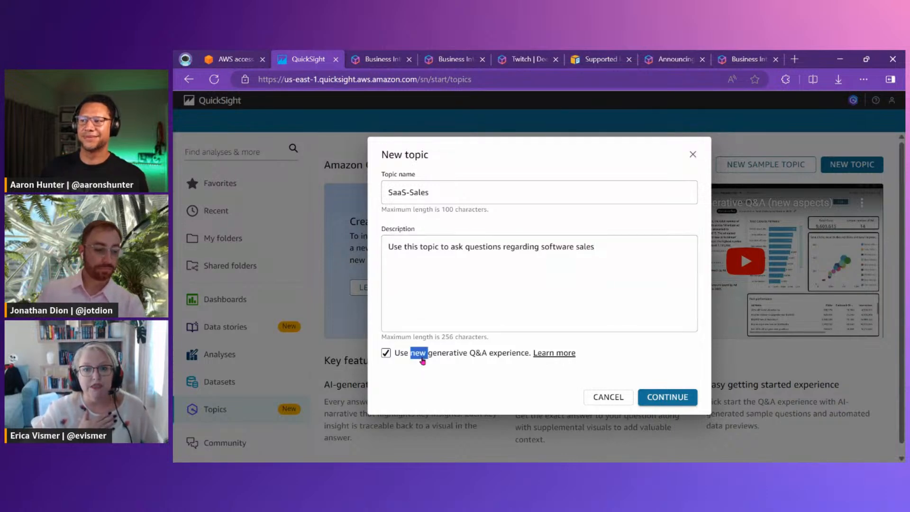
click(422, 359)
click(422, 359)
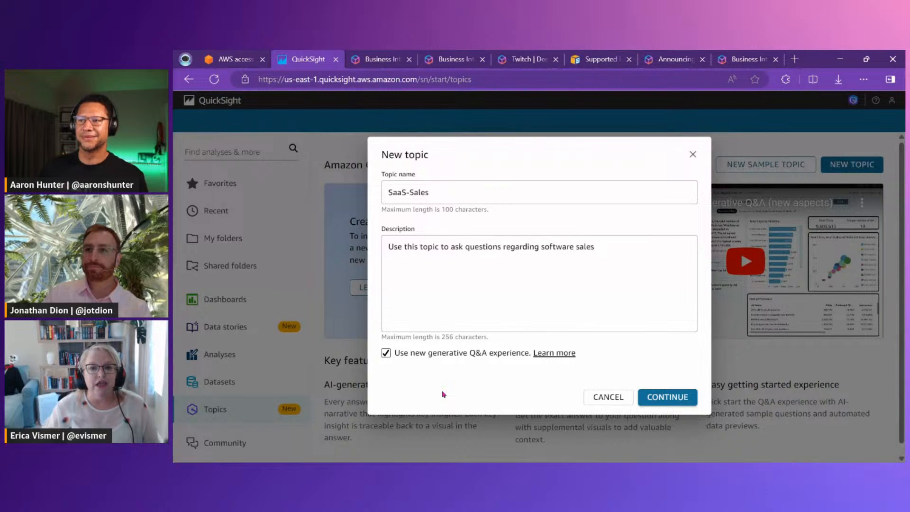
click(538, 359)
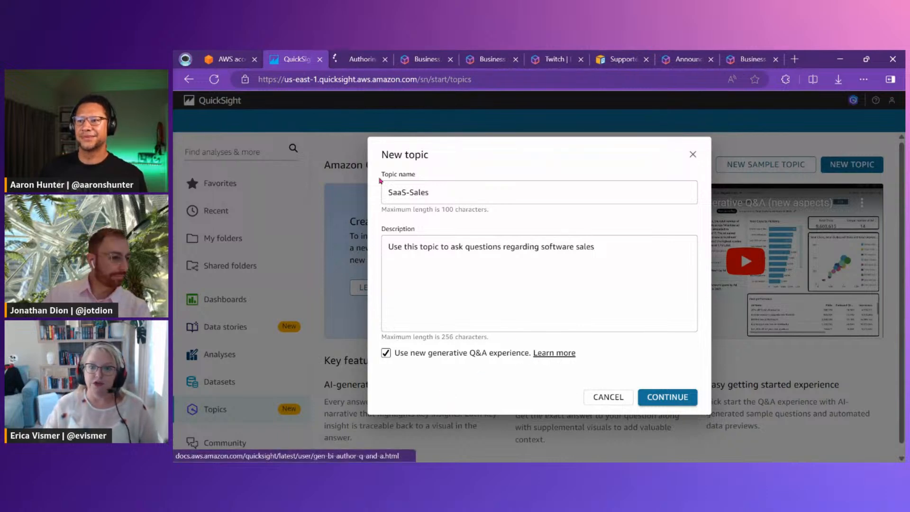
Read the Authoring Q&A guide's sections on converting existing topics to the beta experience and on named entities
scroll(474, 256, down, 1)
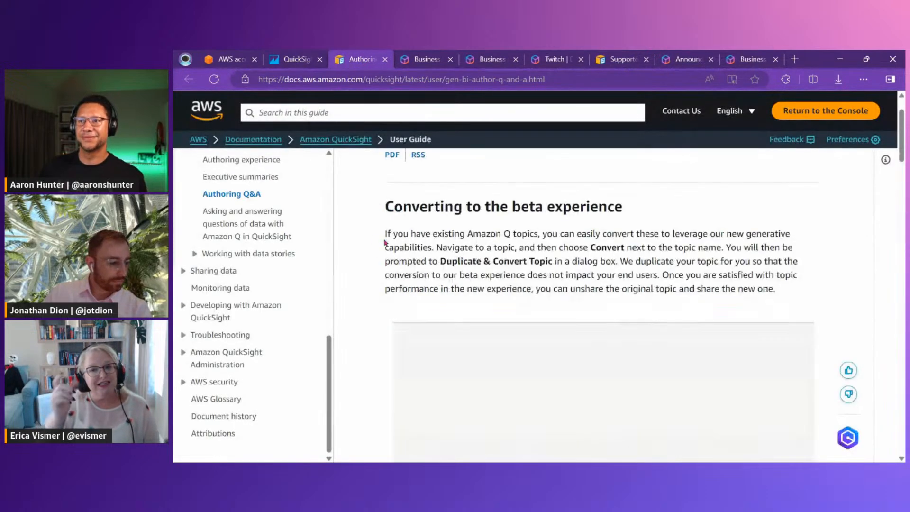
drag(395, 236, 416, 256)
click(404, 313)
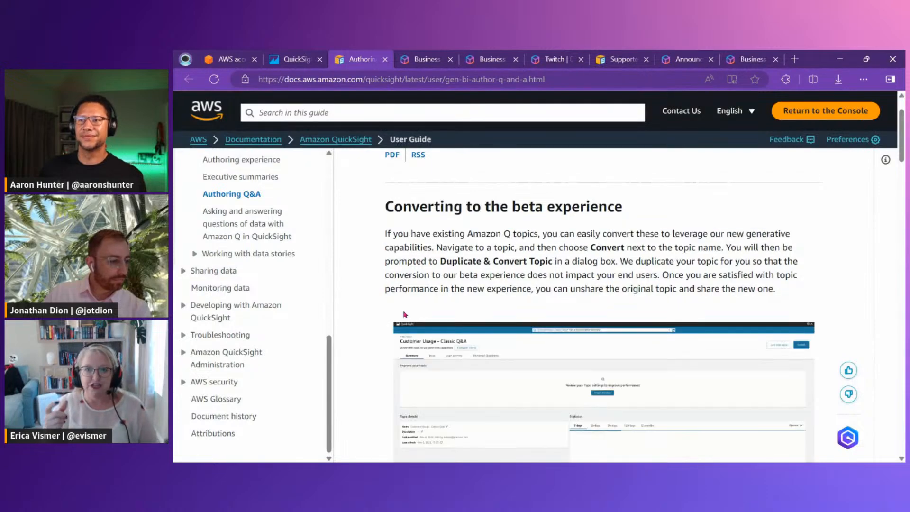
scroll(384, 289, down, 1)
scroll(379, 299, up, 1)
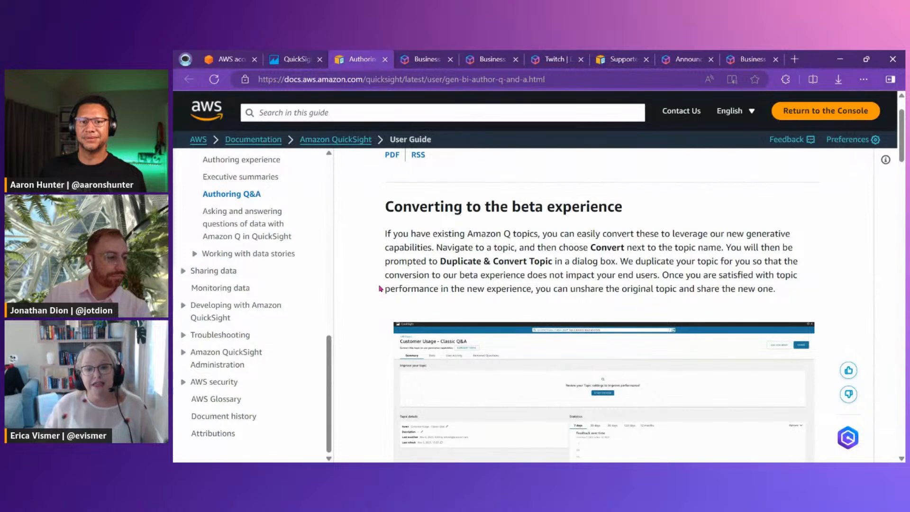
scroll(380, 289, down, 2)
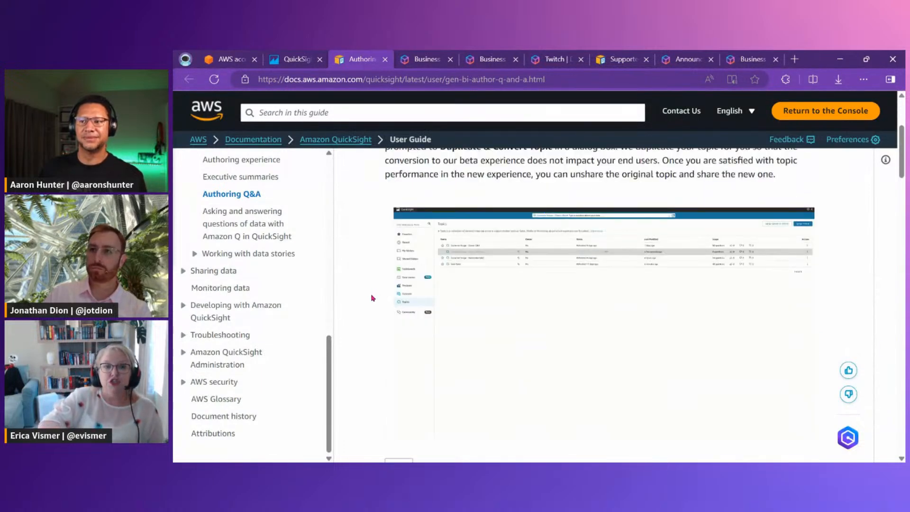
scroll(368, 286, up, 4)
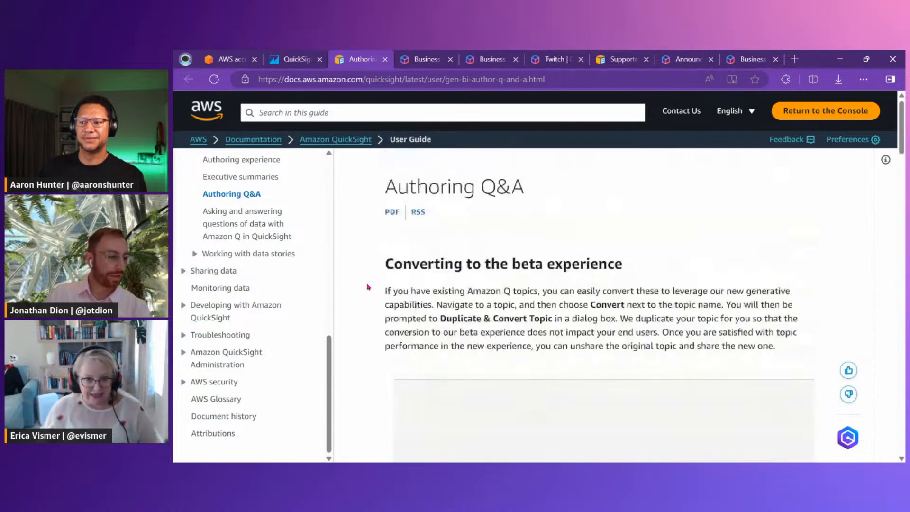
drag(592, 298, 634, 314)
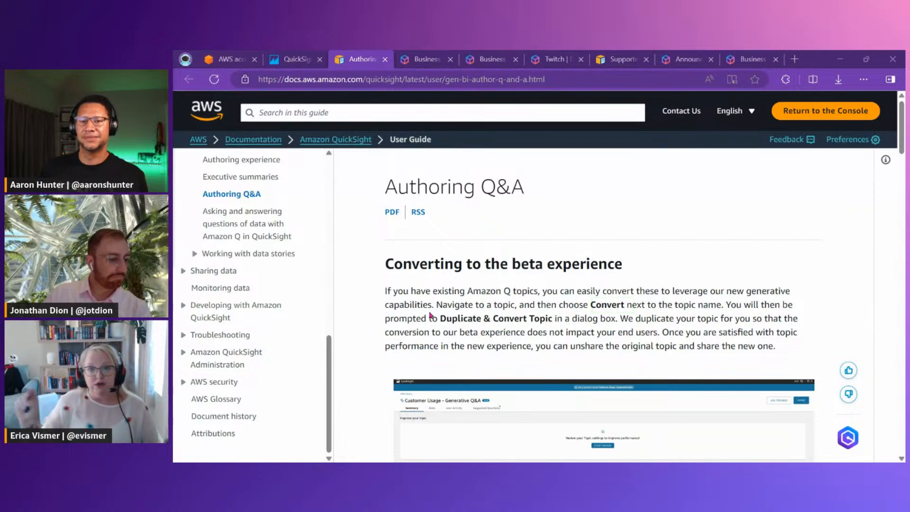
drag(419, 309, 562, 325)
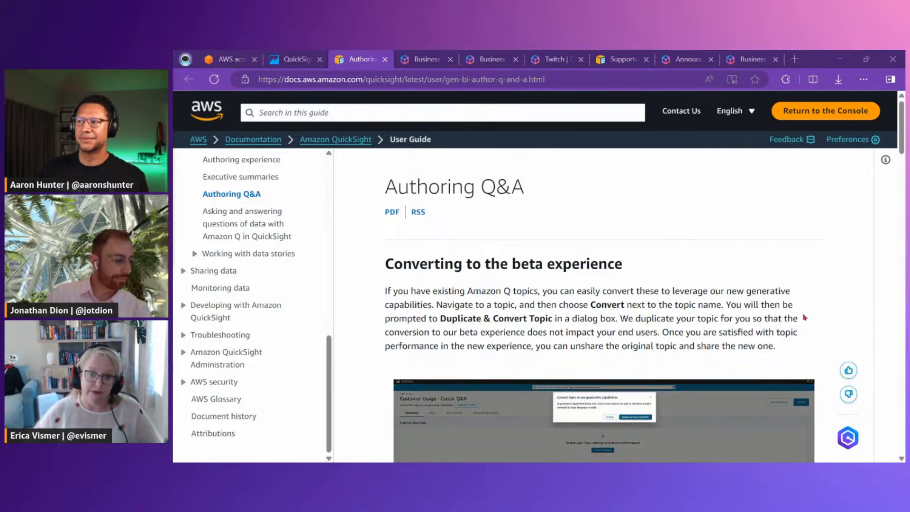
scroll(847, 255, down, 8)
scroll(741, 257, down, 3)
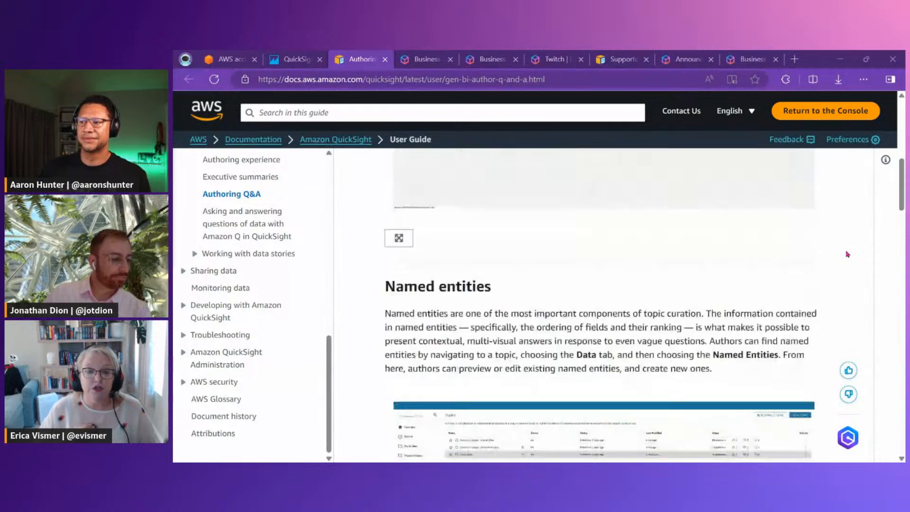
Return to the new SaaS-Sales topic in QuickSight and continue to its dataset selection
click(307, 59)
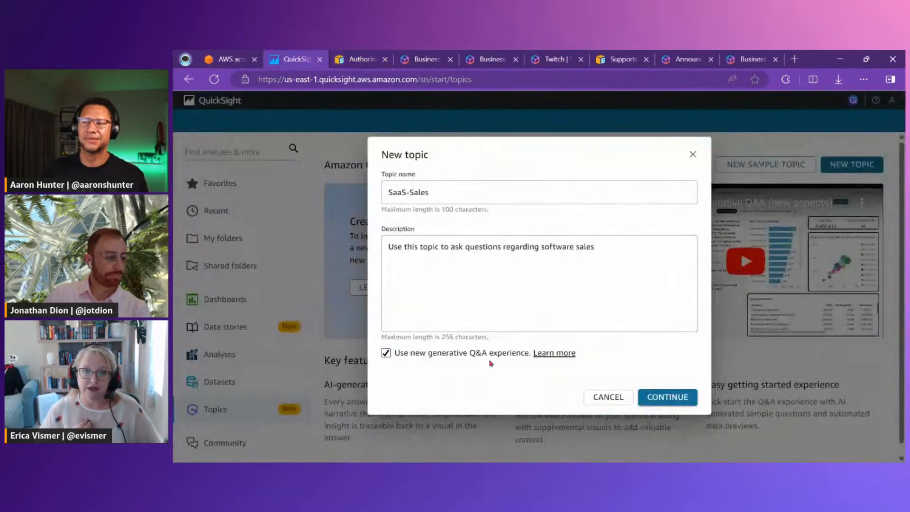
click(668, 398)
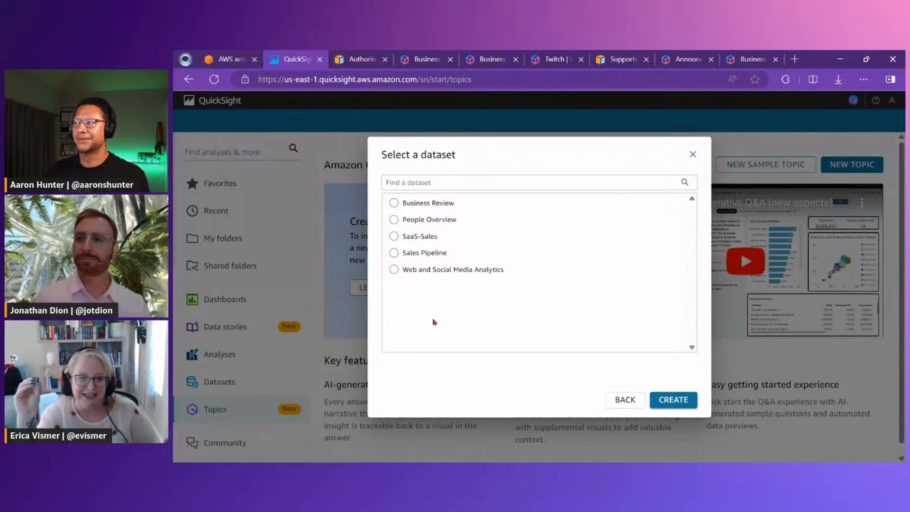
mouse_move(458, 194)
mouse_down()
mouse_move(429, 213)
mouse_move(395, 207)
mouse_up()
drag(459, 212, 400, 219)
mouse_move(444, 250)
mouse_down()
mouse_move(412, 256)
mouse_move(402, 247)
mouse_up()
drag(498, 262, 400, 267)
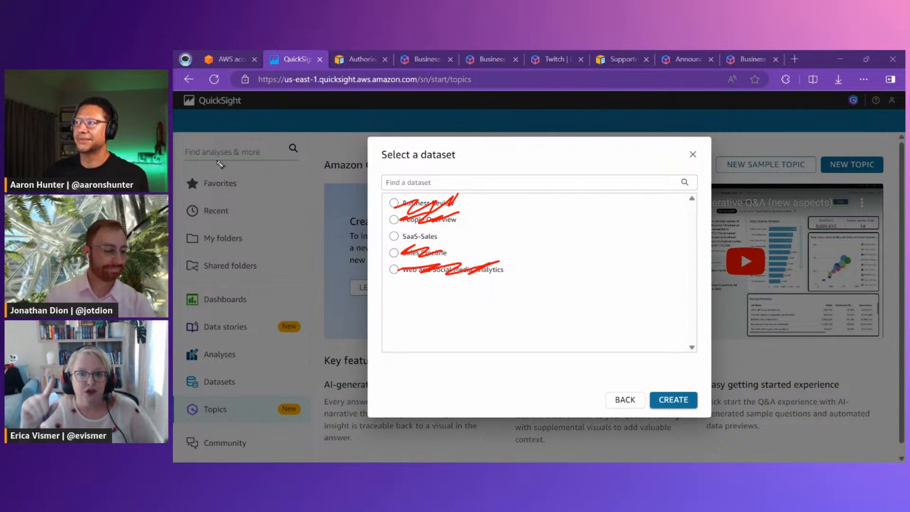
key(Escape)
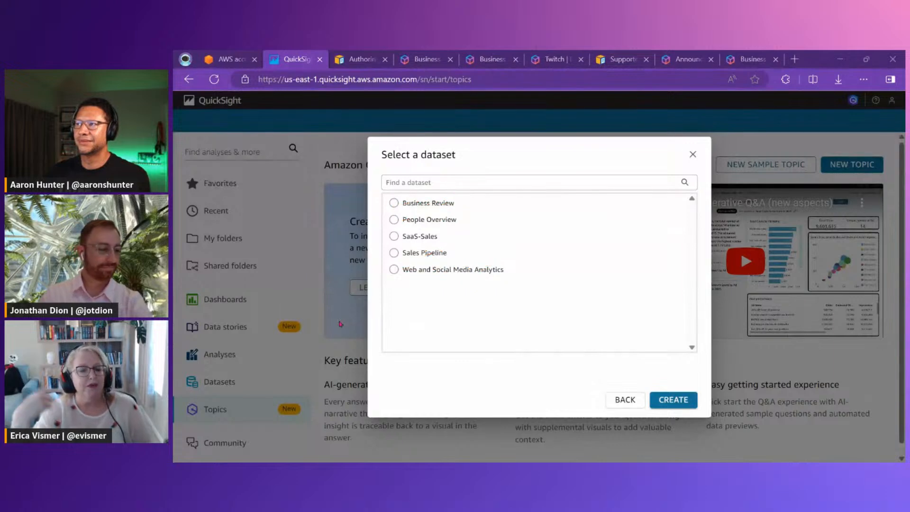
Select the SaaS-Sales dataset as the topic's data source and create the topic
click(394, 236)
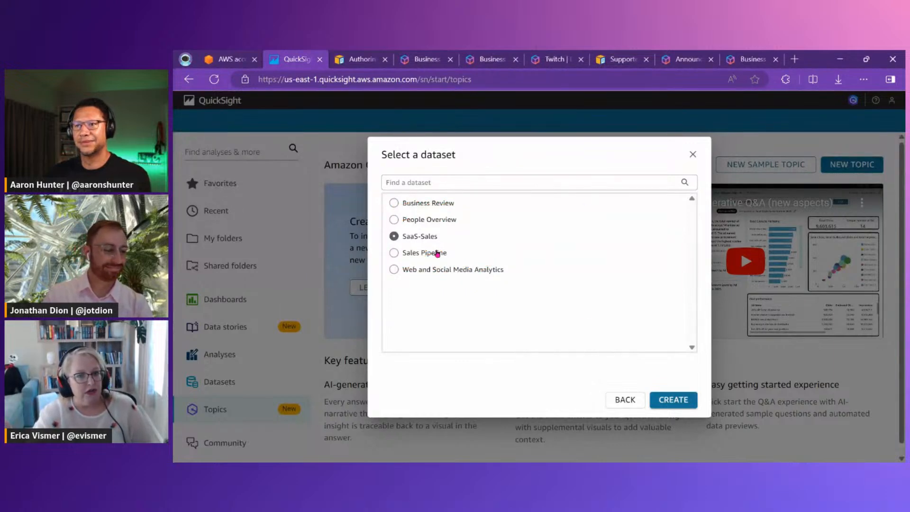
click(666, 401)
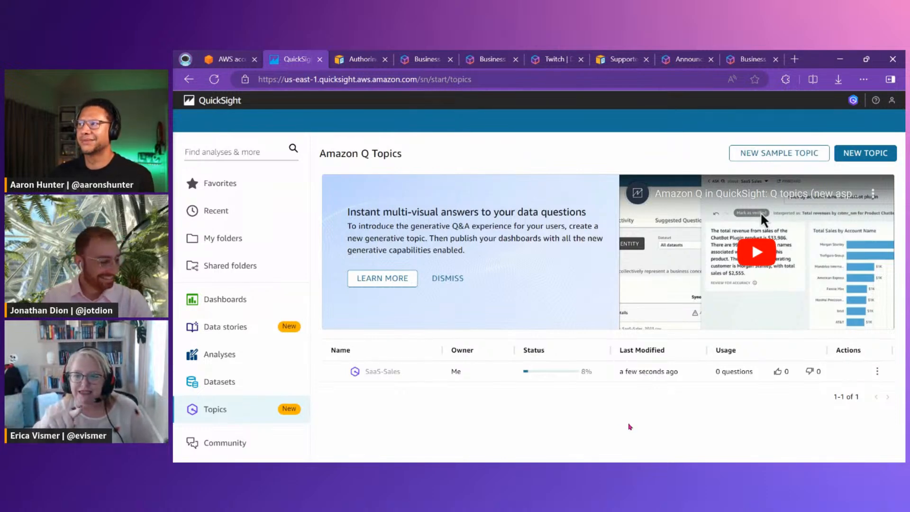
drag(515, 337, 607, 387)
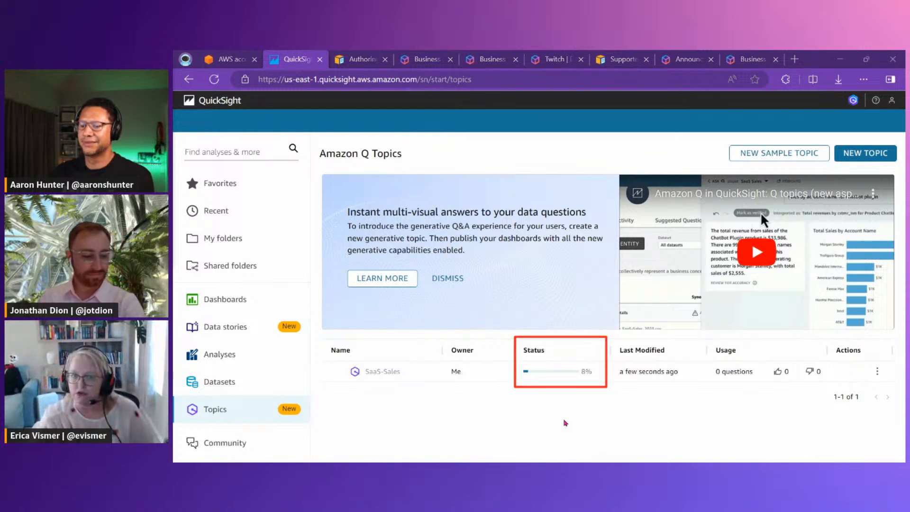
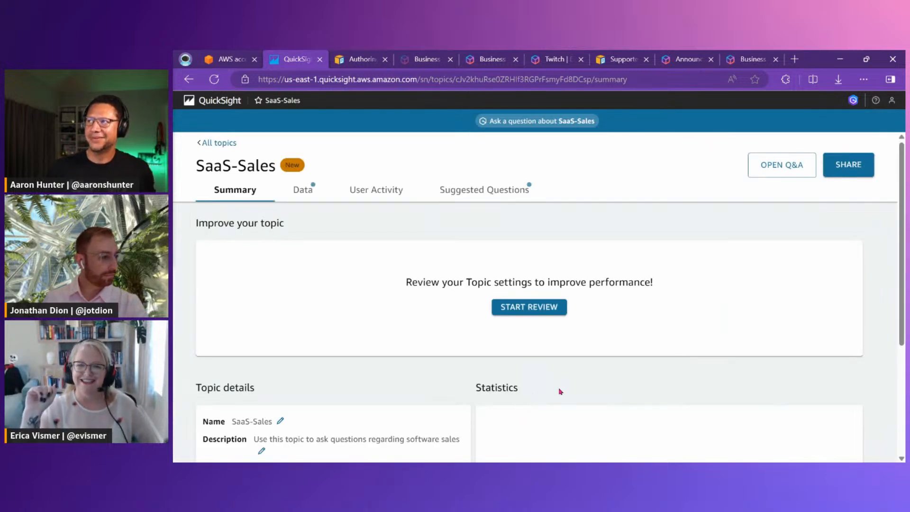
Add two account users, one Reader Pro and one Author Pro, to the SaaS-Sales topic's sharing list
click(864, 170)
click(432, 194)
text(aaron)
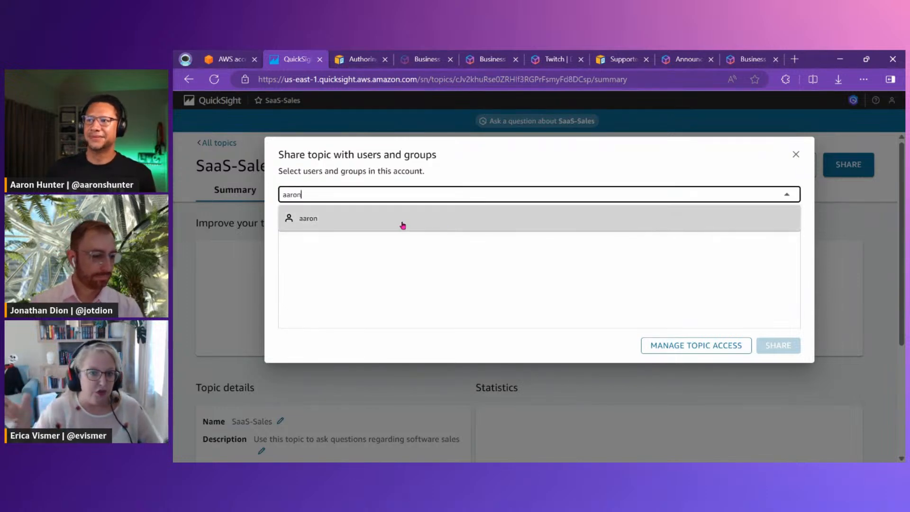
click(402, 225)
click(394, 197)
text(erica)
click(367, 226)
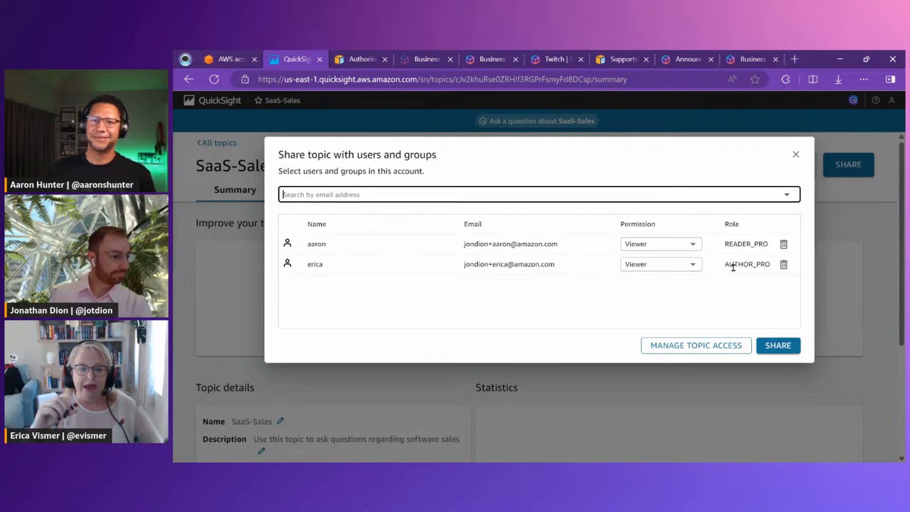
Point out the users' roles, share the topic with both as Viewer, and close the topic permissions
click(718, 239)
drag(718, 240, 774, 272)
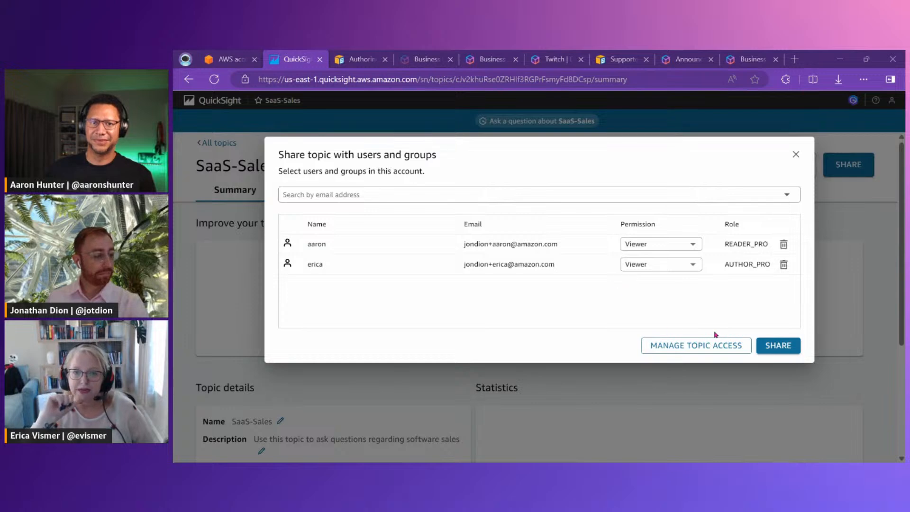
click(782, 346)
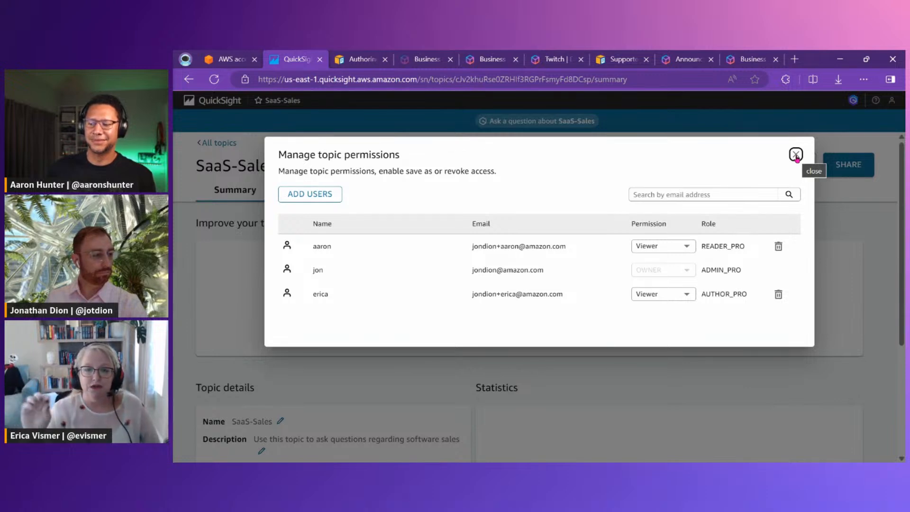
click(796, 155)
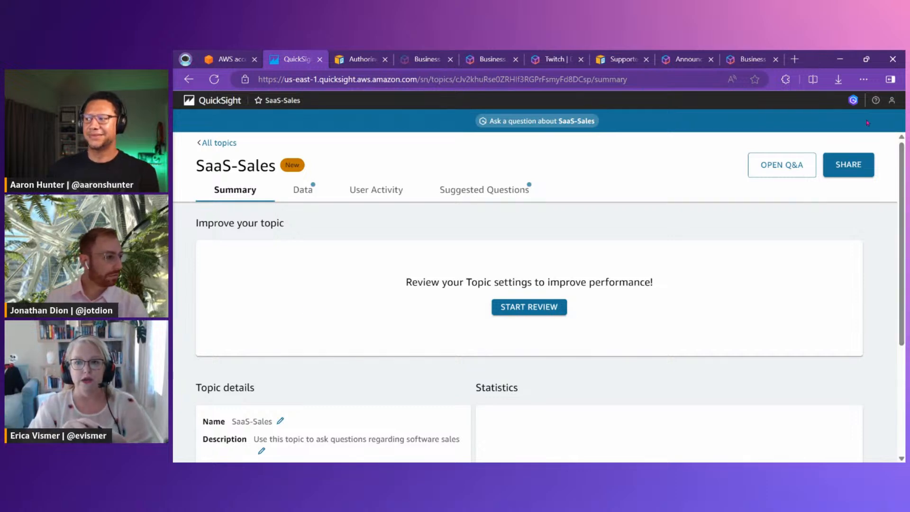
Show how Amazon Q's question field opens the SaaS-Sales Q&A pane, and close the pane
click(853, 100)
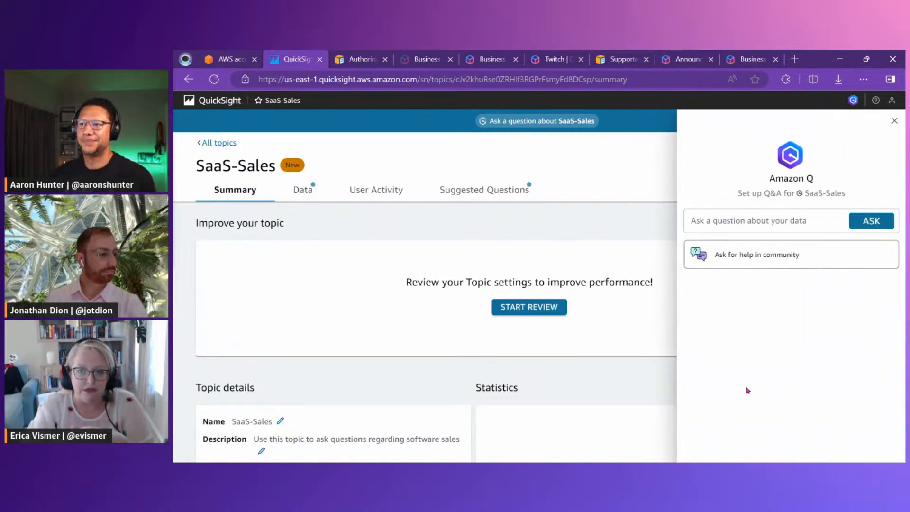
click(734, 223)
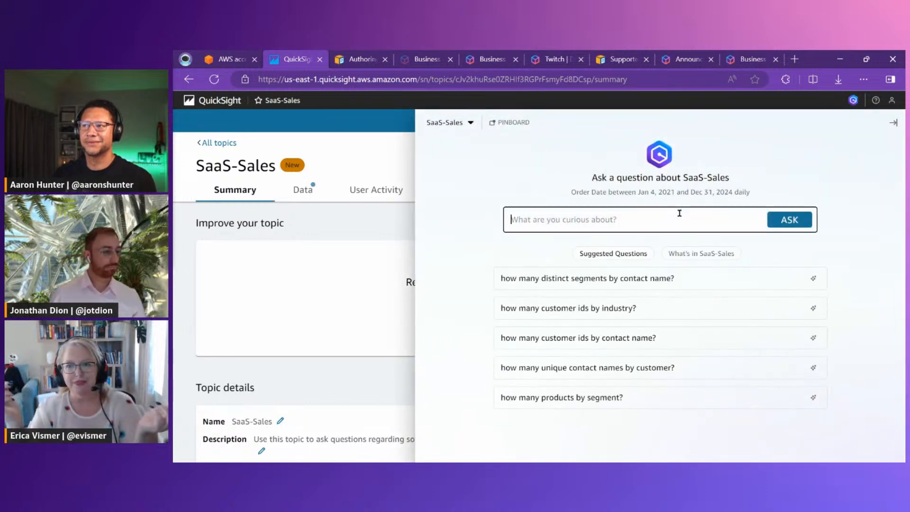
click(893, 122)
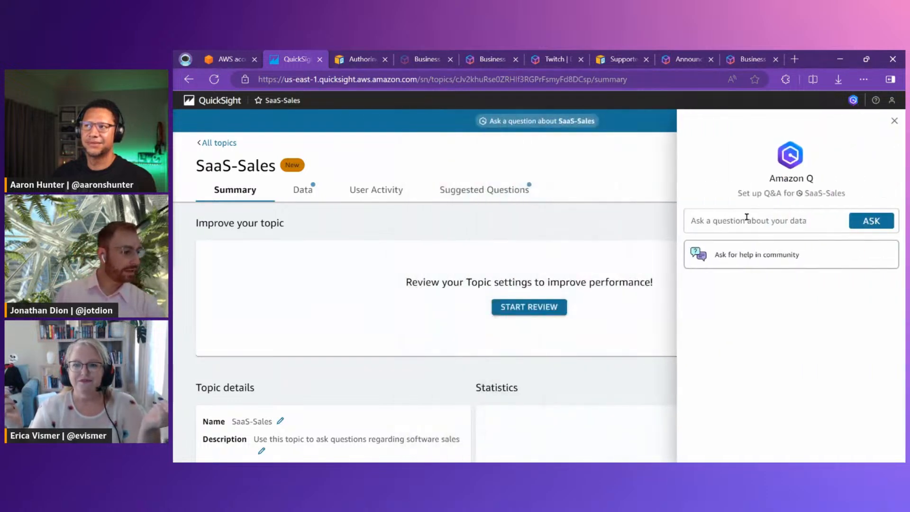
click(746, 219)
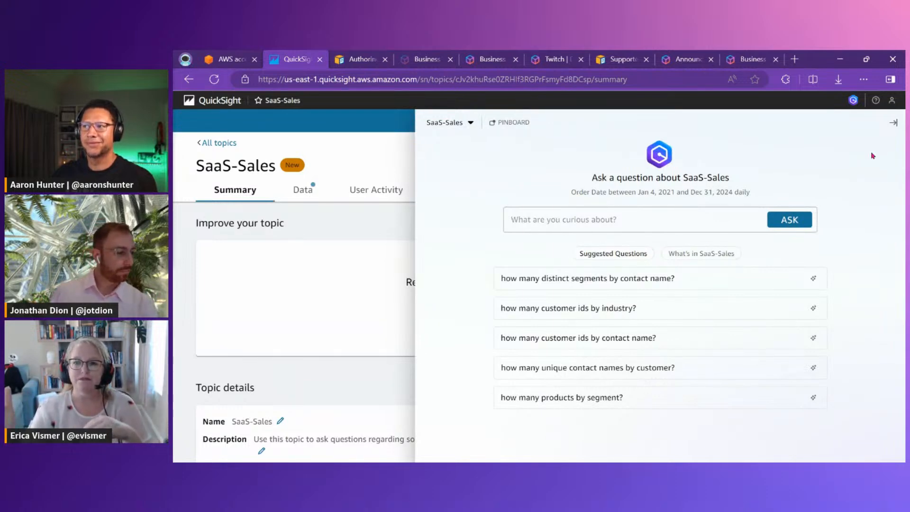
click(899, 124)
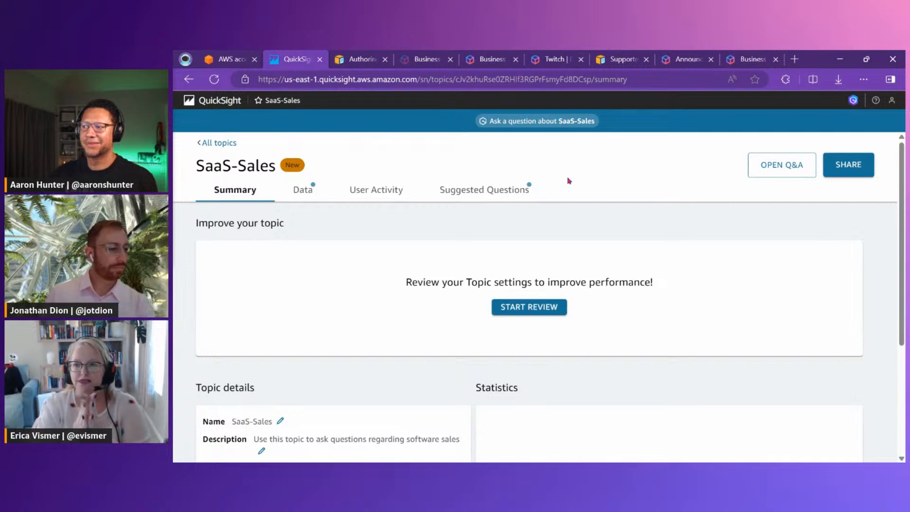
Point out the "Ask a question about SaaS-Sales" banner, open the Q&A pane from it, and close the pane
drag(465, 108, 635, 142)
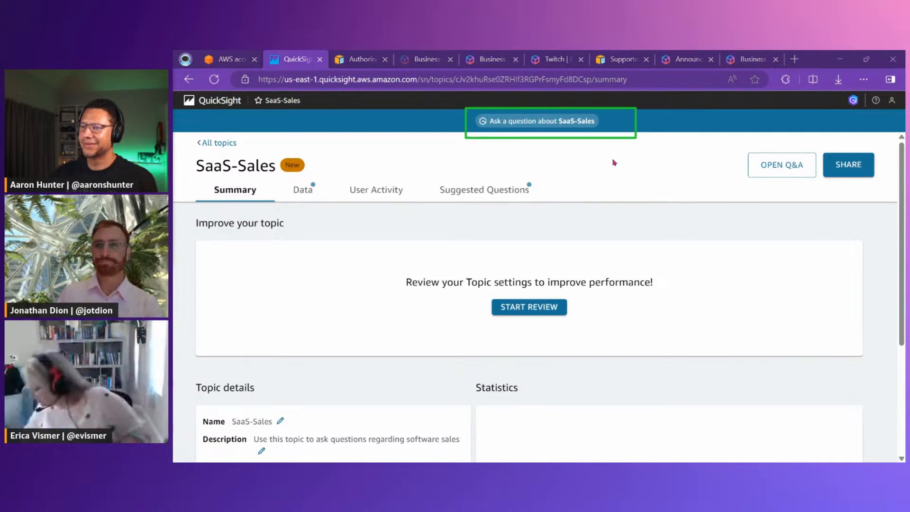
click(544, 121)
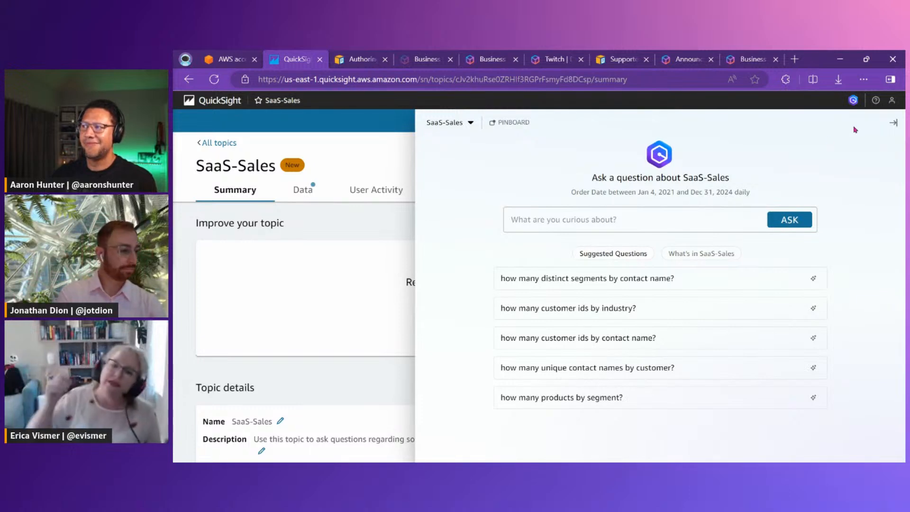
click(893, 122)
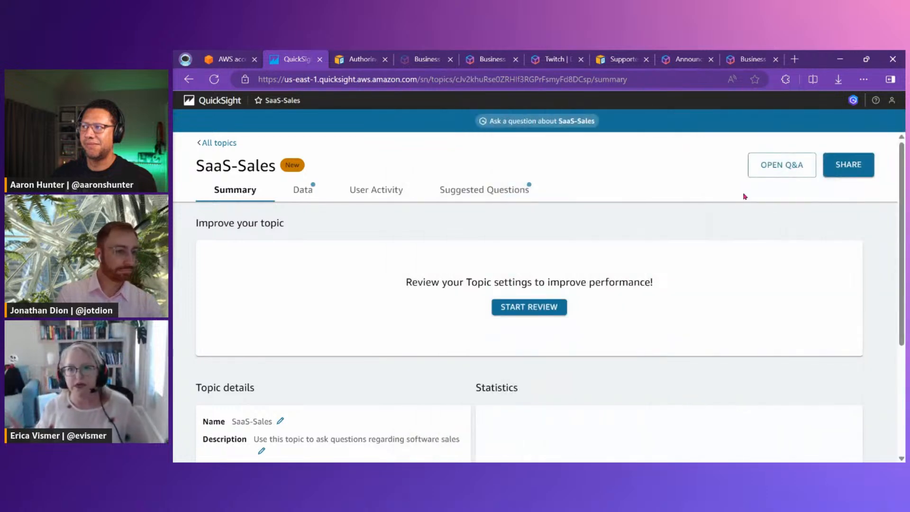
Open the topic's Q&A and begin the question "show me total sa" to bring up autocomplete suggestions
click(774, 169)
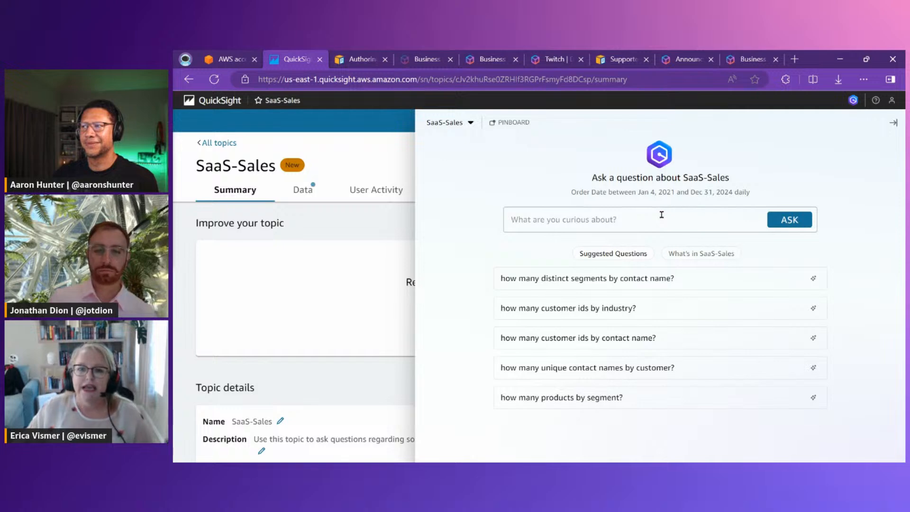
click(650, 221)
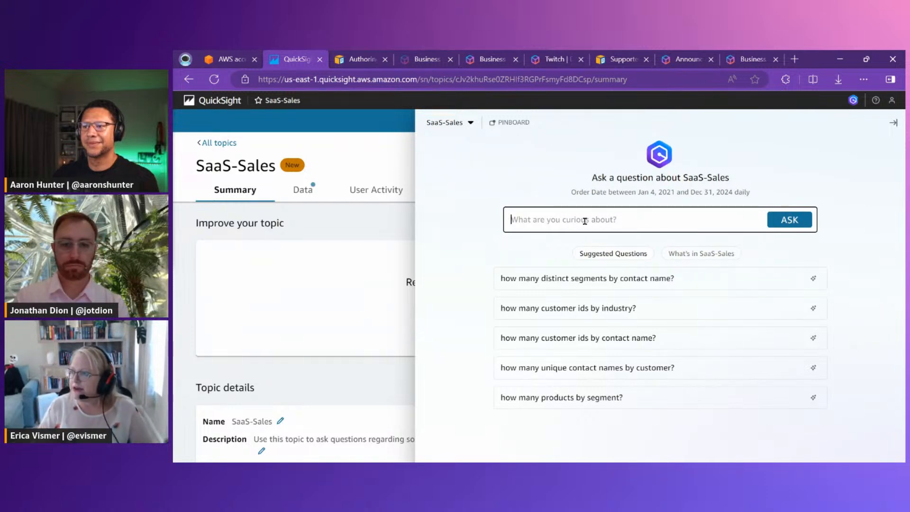
text(s)
key(BackSpace)
text(s)
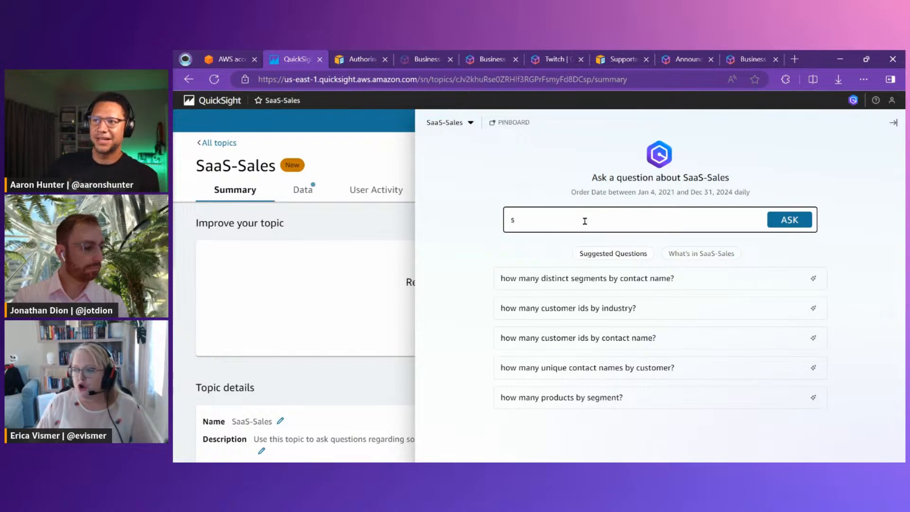
text(how me total)
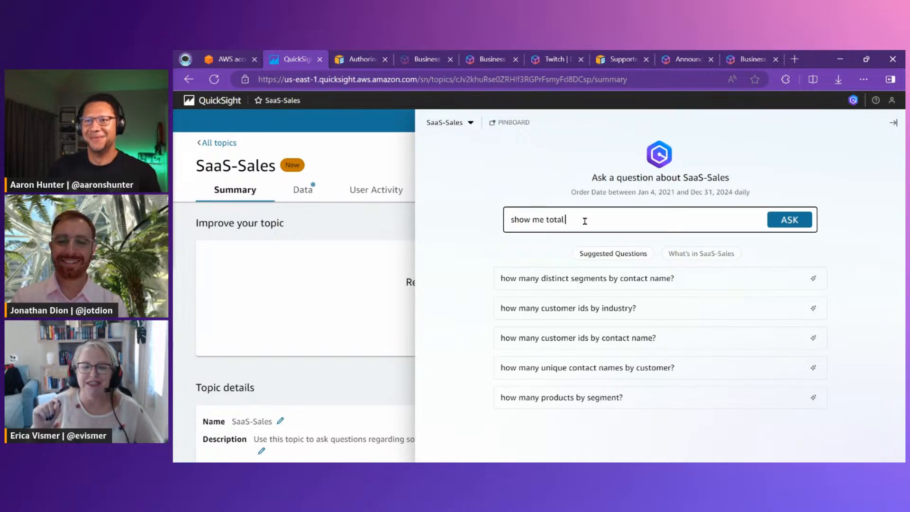
text(s)
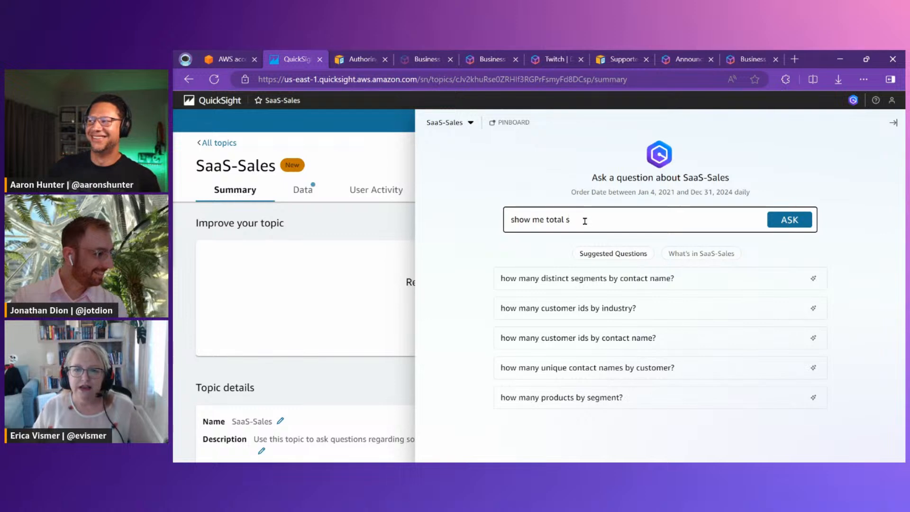
text(a)
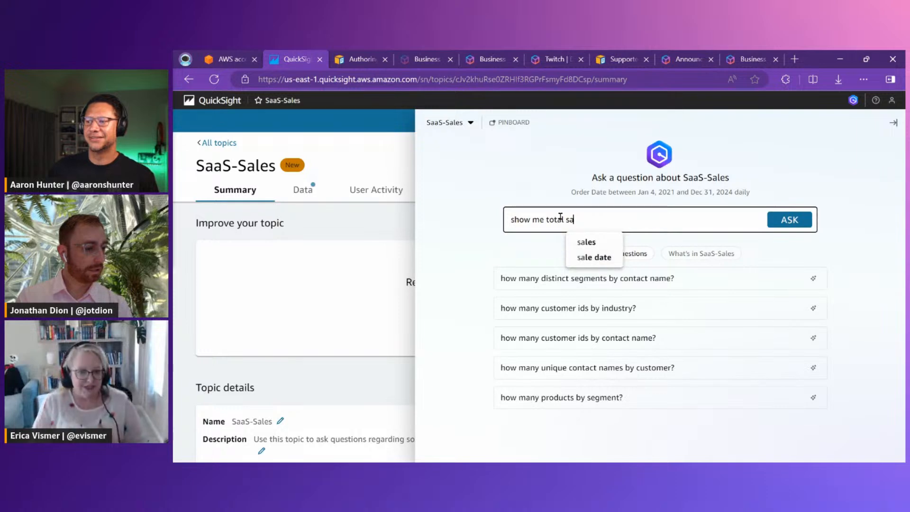
Leave the topic and check the SaaS-Sales dataset's summary and refresh details
click(393, 144)
click(248, 102)
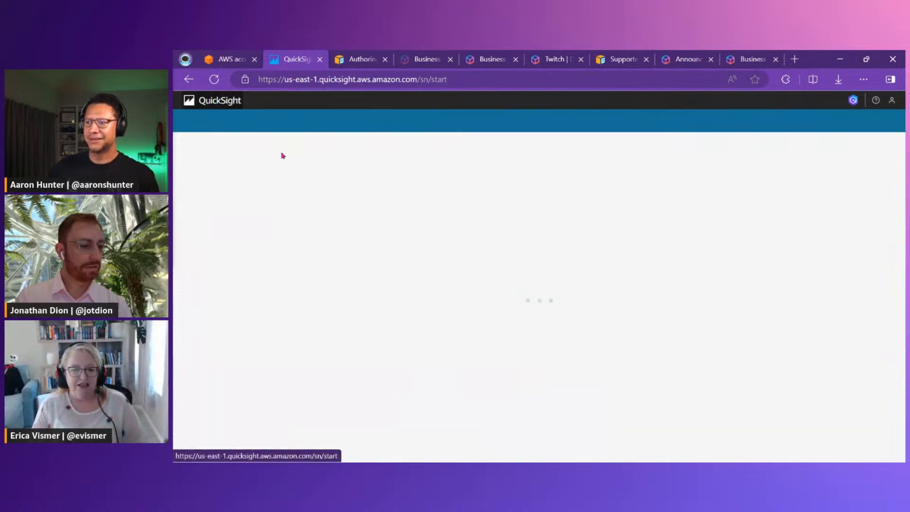
click(229, 383)
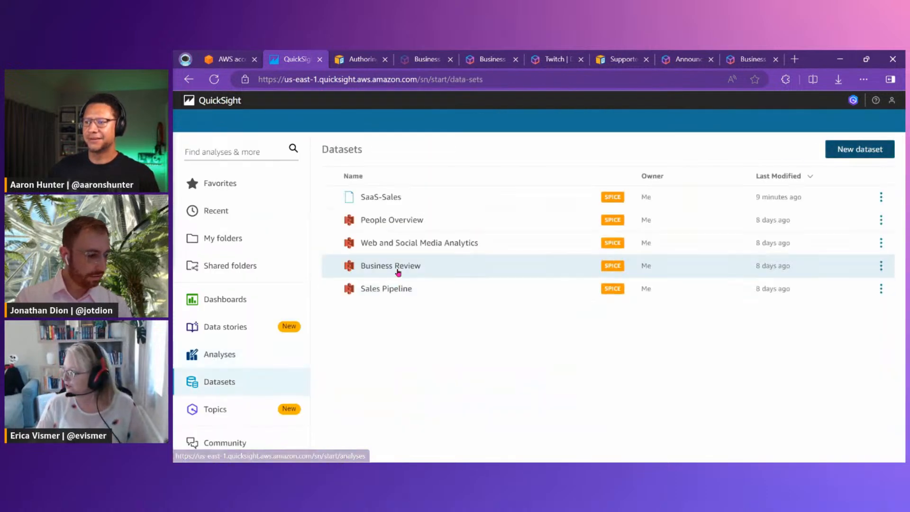
click(386, 195)
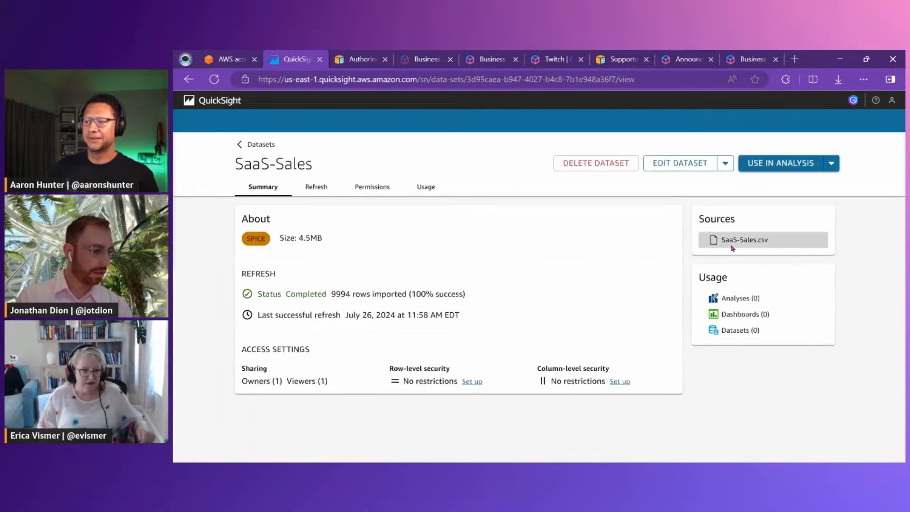
click(299, 191)
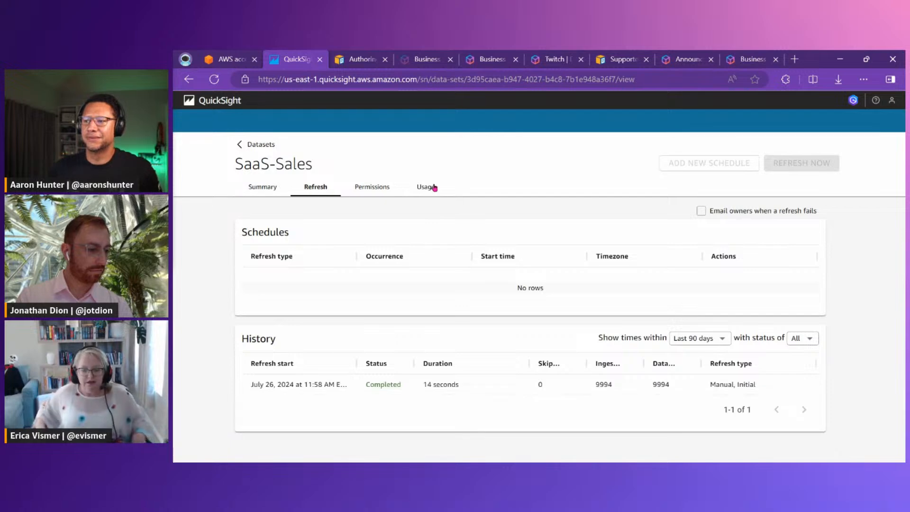
click(240, 195)
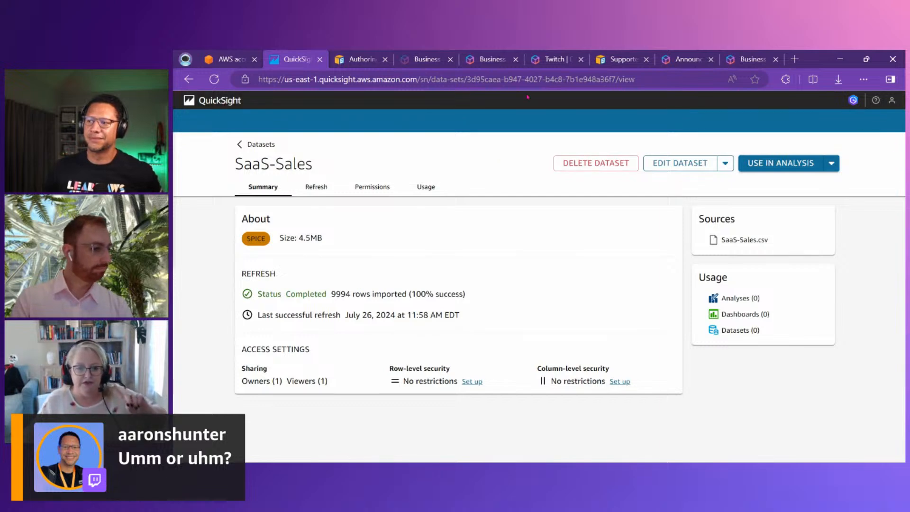
click(251, 147)
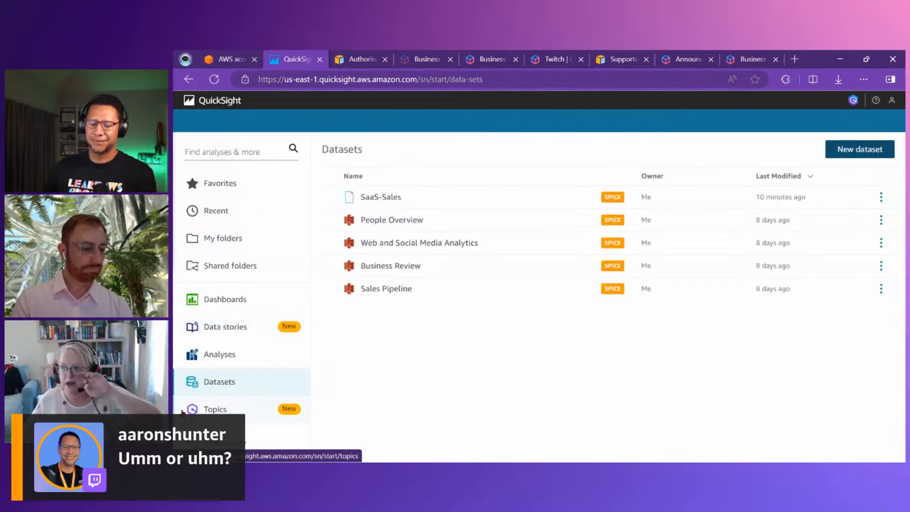
Reopen the SaaS-Sales topic's Q&A and enter the partial question "show me total sal"
click(233, 408)
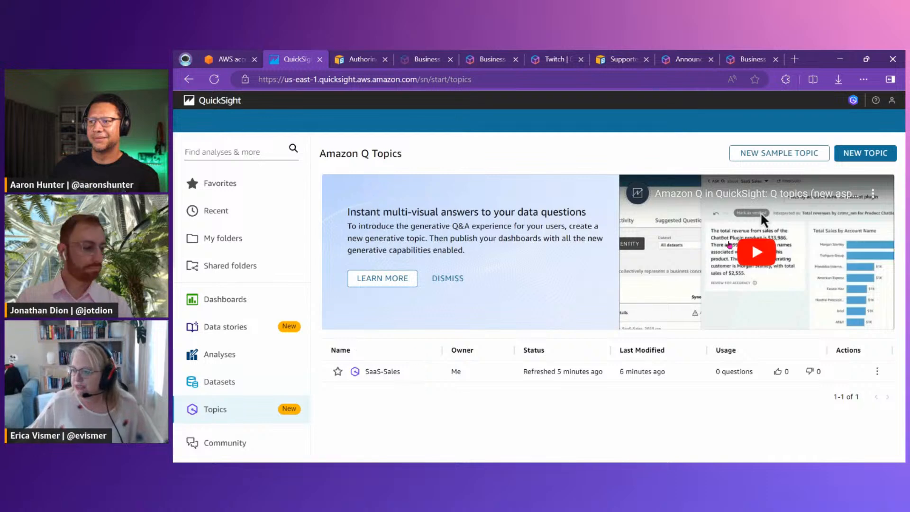
click(379, 372)
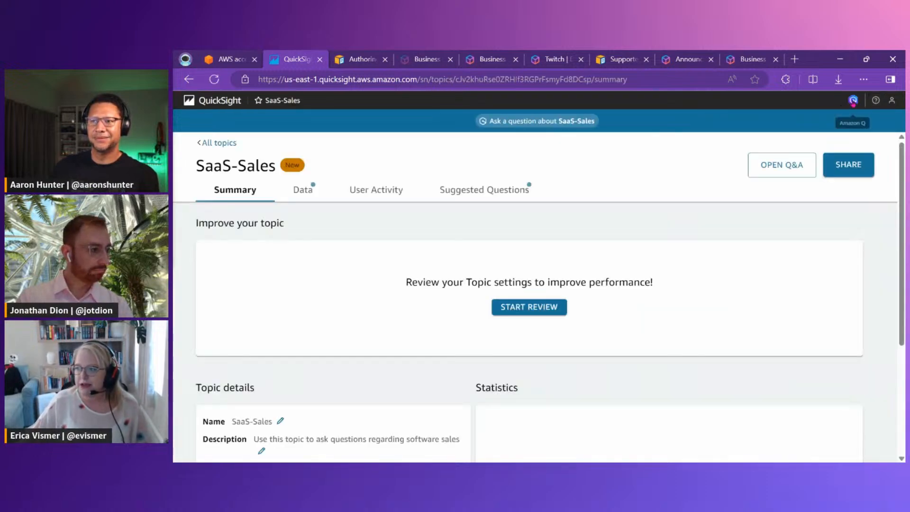
click(550, 121)
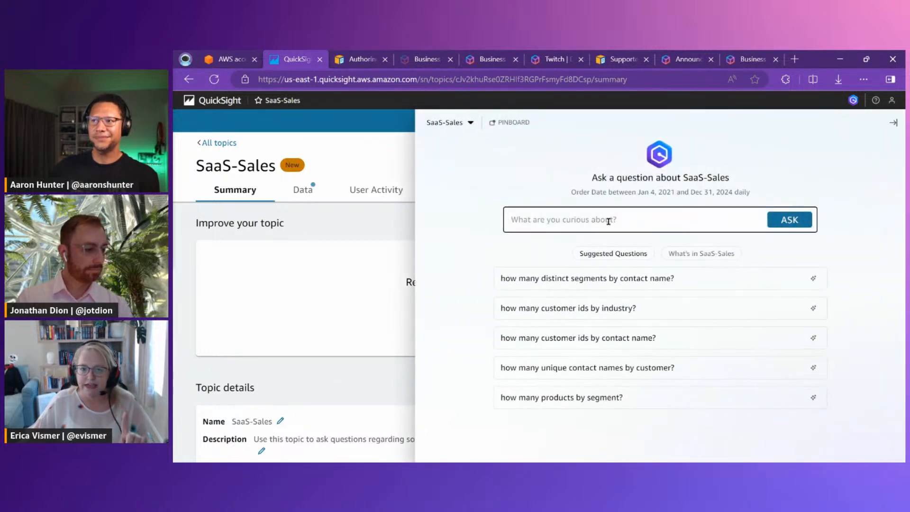
text(show me total sal)
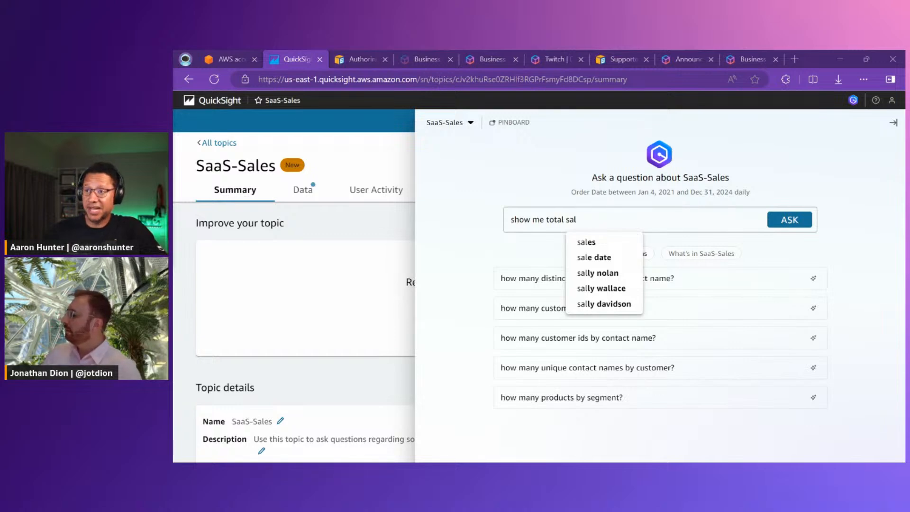
Switch to SaaS-Sales.csv in Excel, collapse the ribbon and formula bar, and go to the last data column
drag(174, 227, 452, 154)
double_click(452, 153)
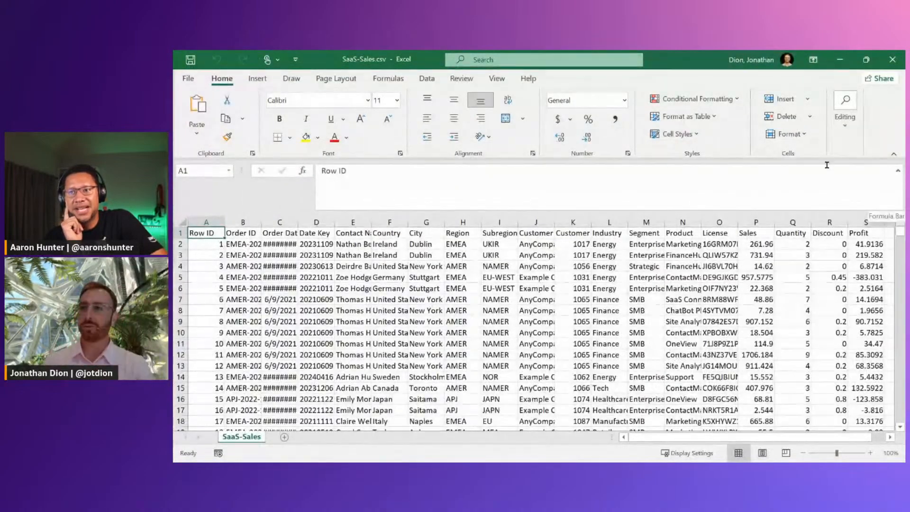
click(894, 154)
click(899, 101)
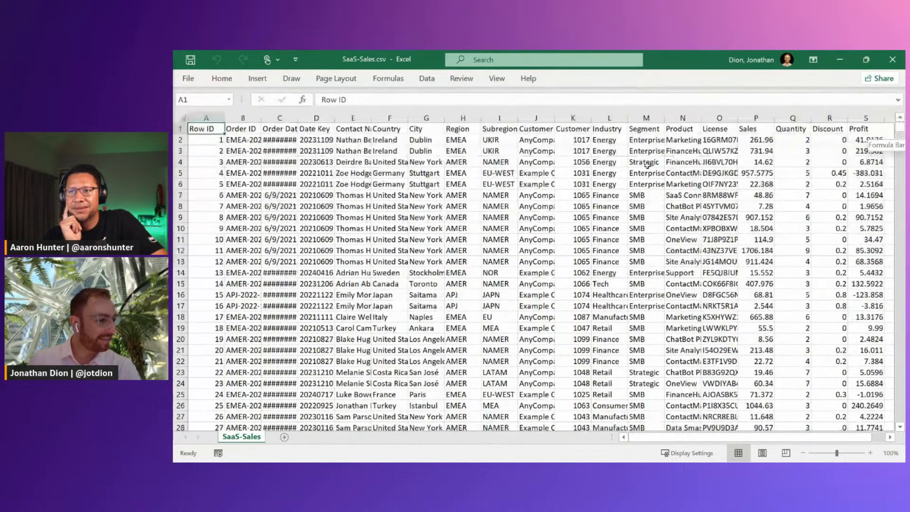
click(498, 250)
key(ctrl+Right)
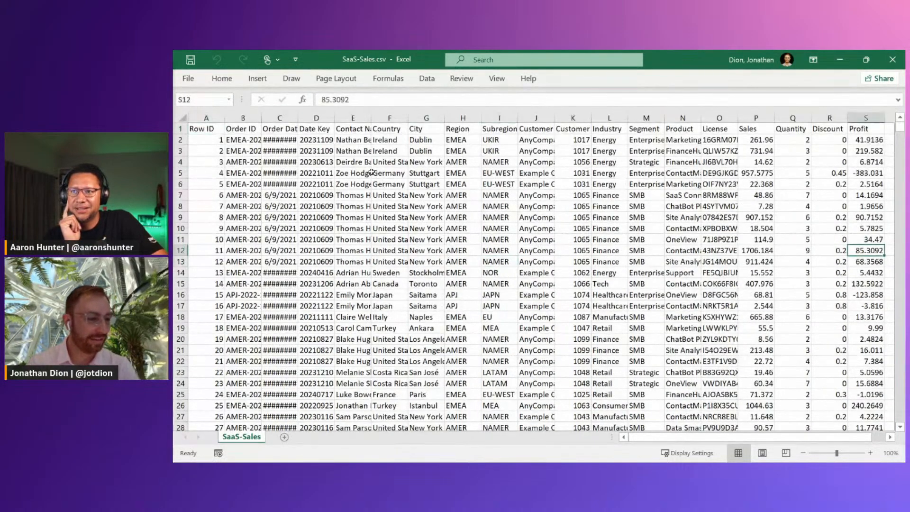
Search the SaaS-Sales sheet for the contact first name that the Q&A autocomplete suggested
click(394, 139)
key(ctrl+f)
text(sal)
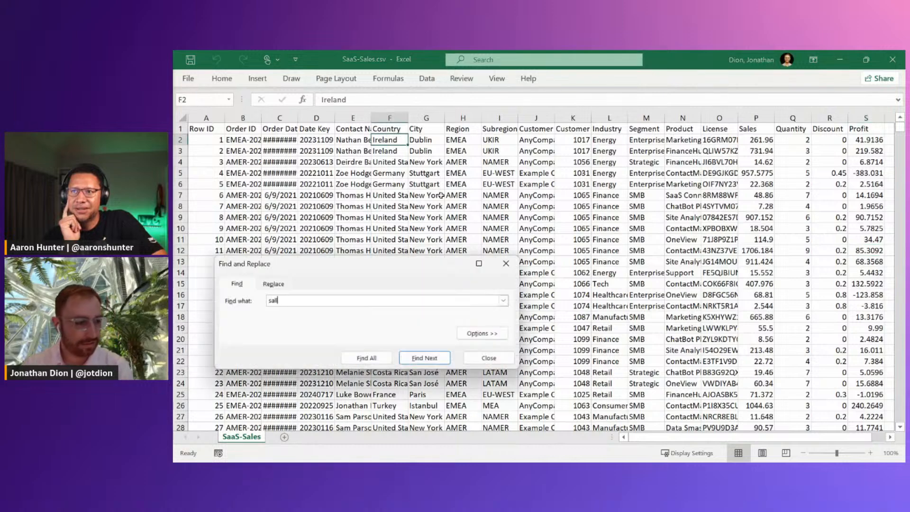
text(ly)
key(Return)
key(Escape)
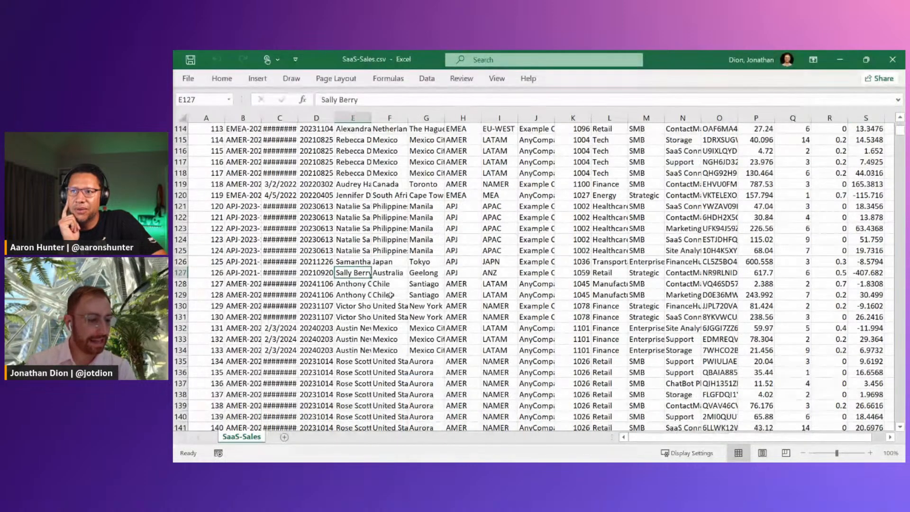
click(493, 251)
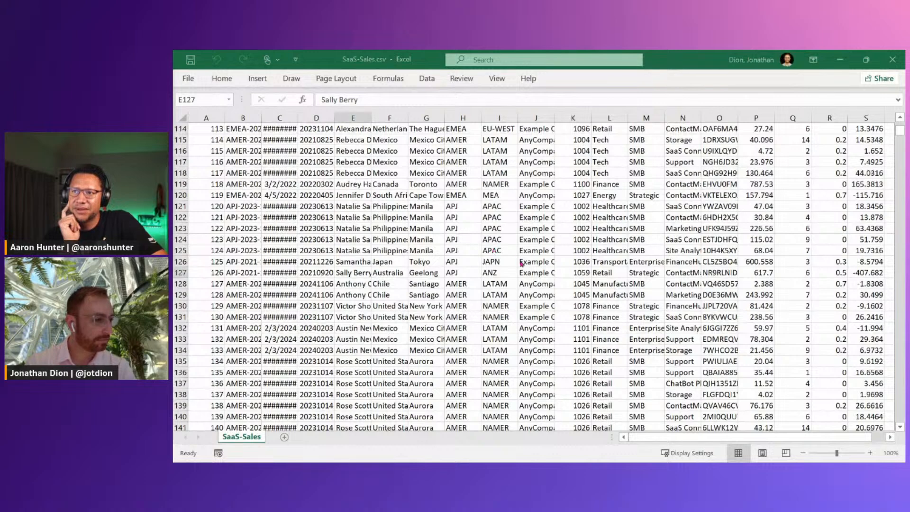
Return from the sheet to the QuickSight Q&A and ask "show me total" followed by the full name of the contact found in the sheet
key(alt+Tab)
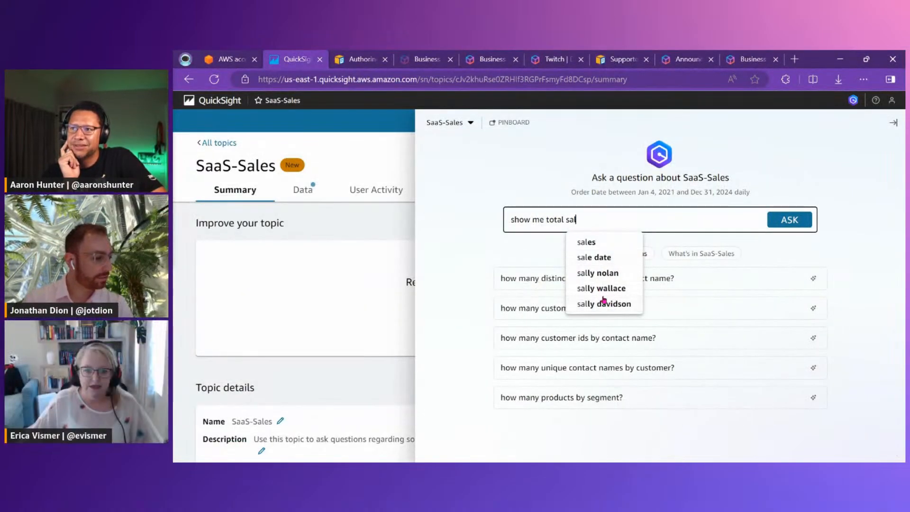
key(alt+Tab)
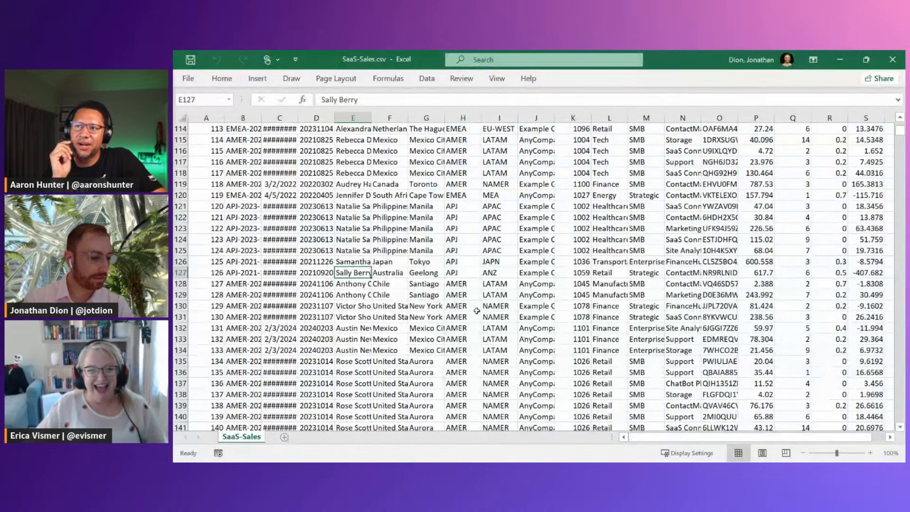
scroll(443, 250, up, 1)
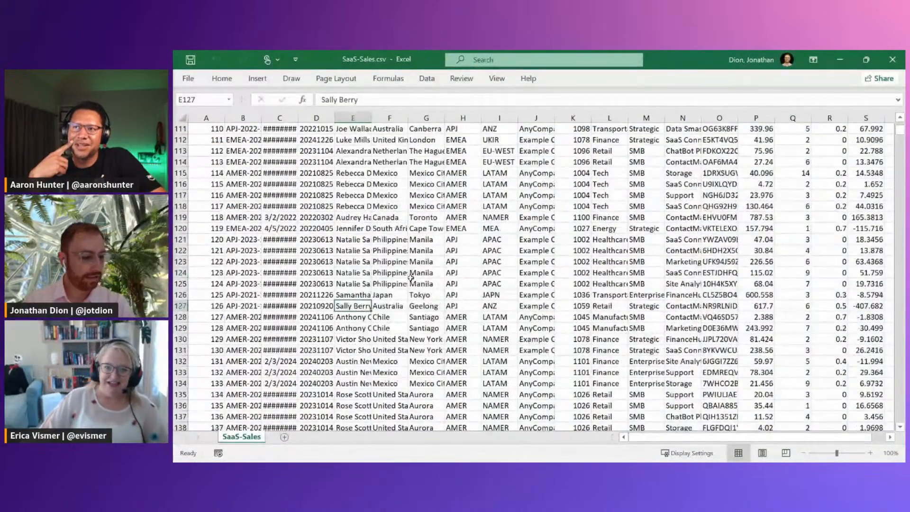
key(alt+Tab)
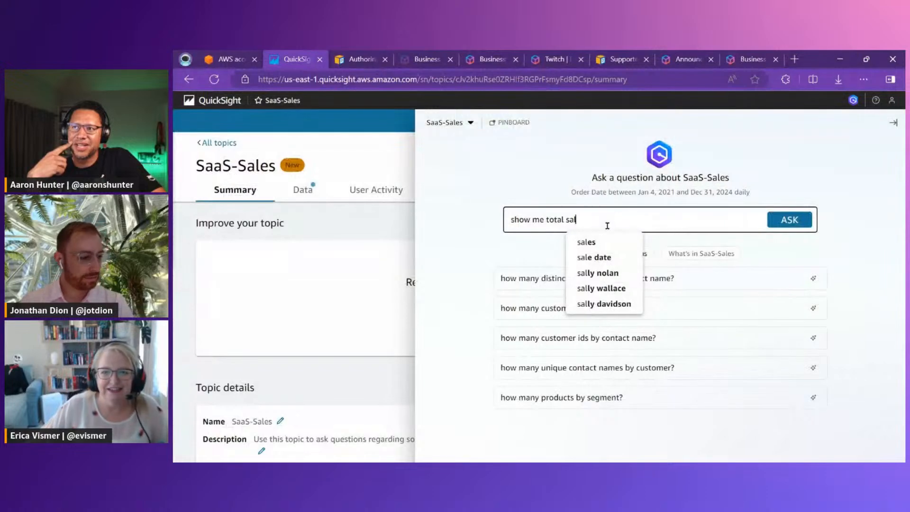
text(ly bar)
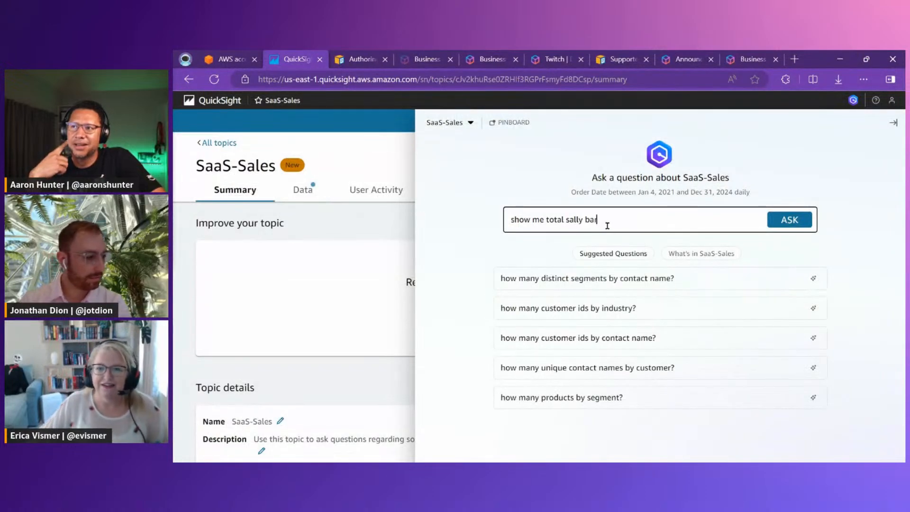
key(BackSpace)
key(BackSpace)
key(alt+Tab)
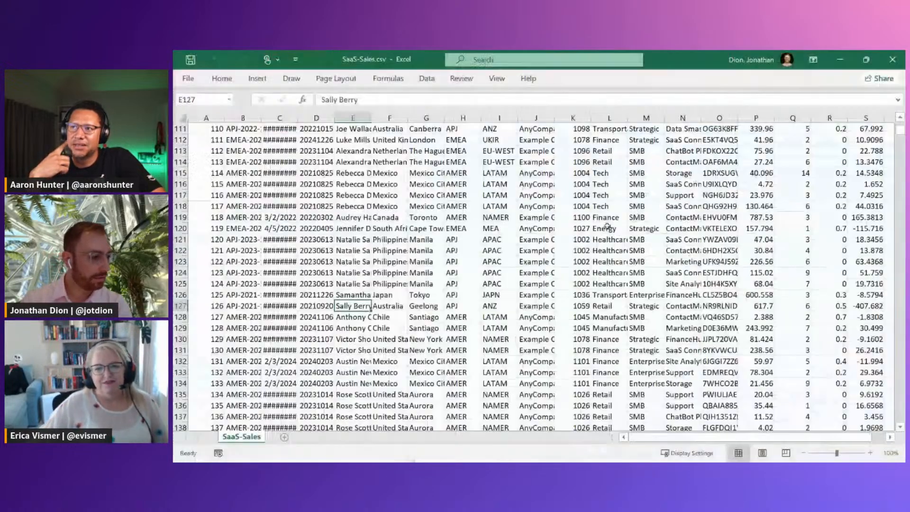
key(alt+Tab)
text(berry)
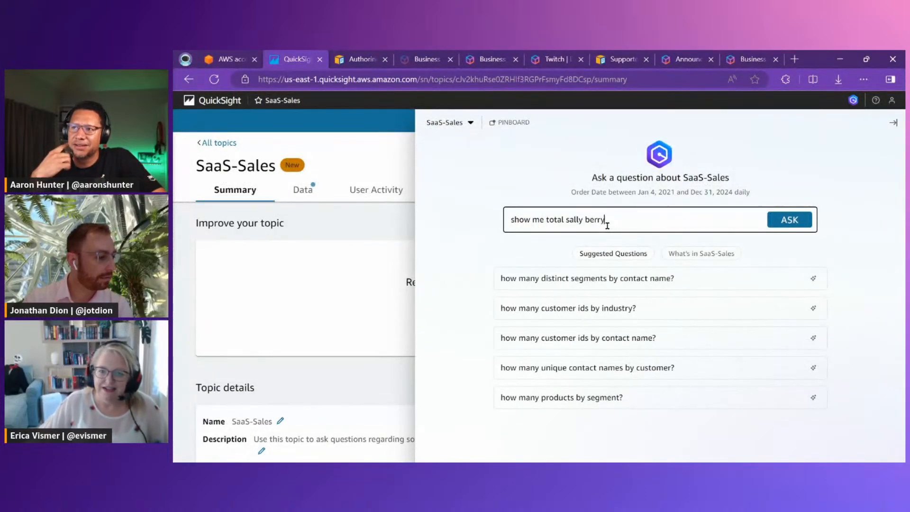
key(Return)
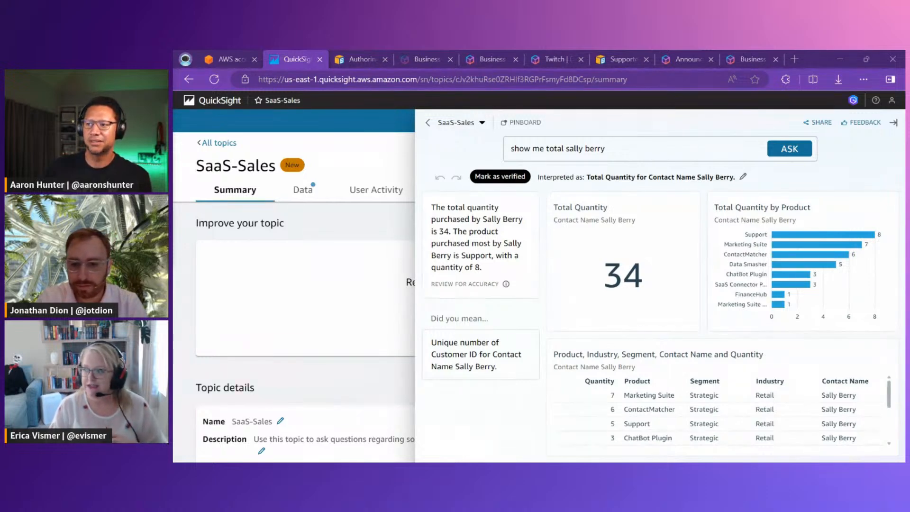
Replace the question with one asking for monthly sales for ContactMatcher compared to Big Ol Database, and submit it
drag(611, 151, 510, 150)
text(show me monthly sales for ContactMatcher compared to Big Ol Database)
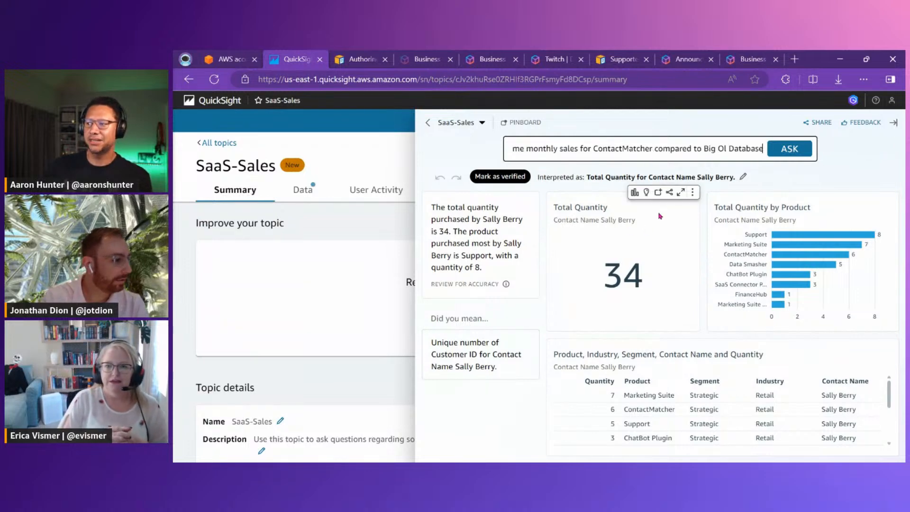
drag(717, 149, 739, 151)
click(746, 151)
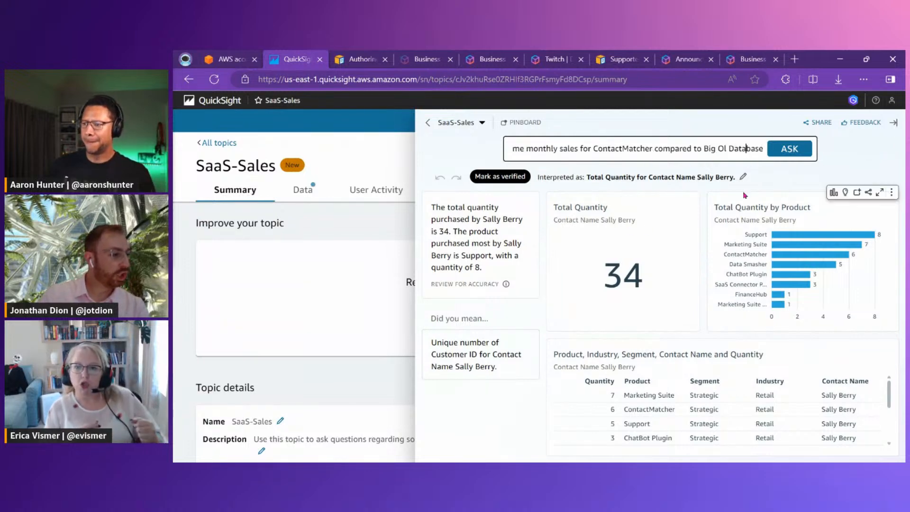
key(Return)
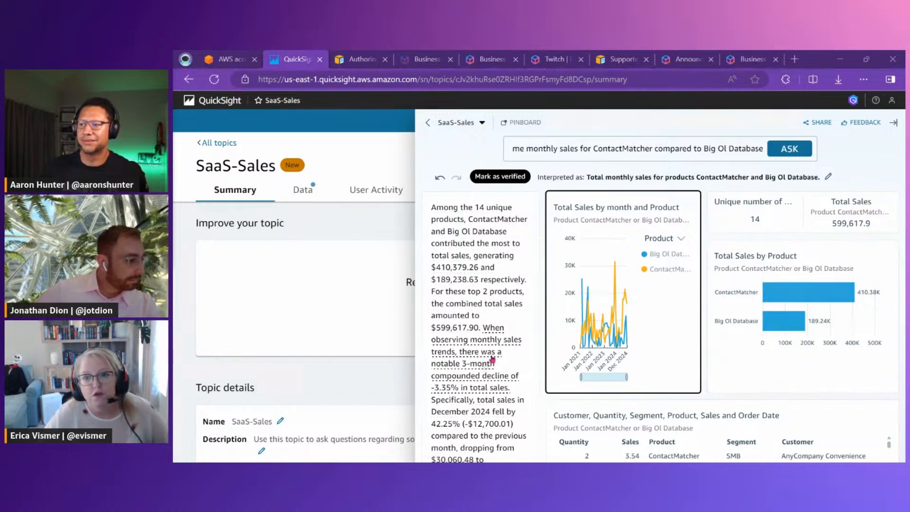
Expand how the question was interpreted and compare its measure, product filters and groupings with the wording of the question
mouse_move(619, 216)
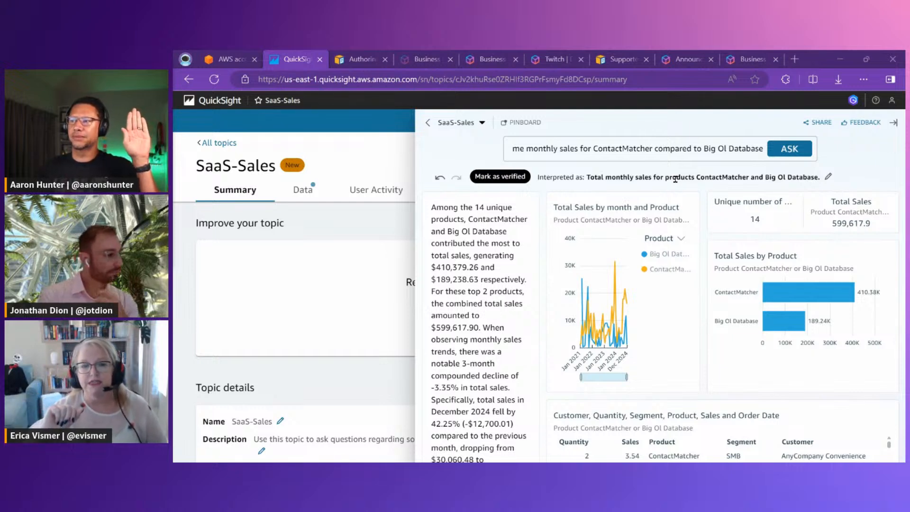
click(827, 179)
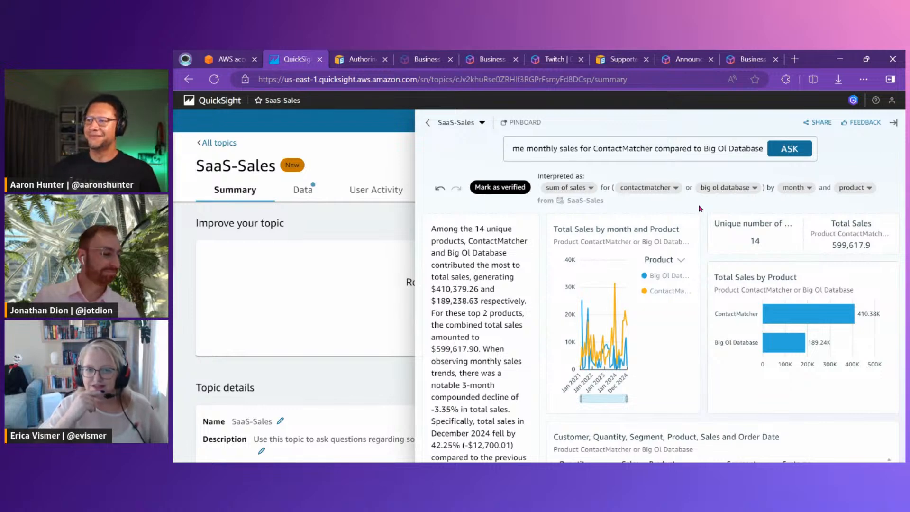
mouse_move(687, 211)
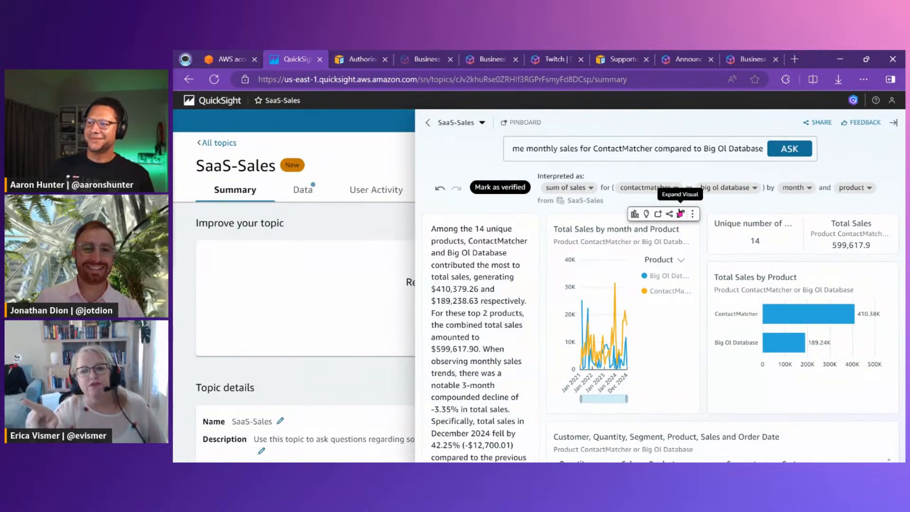
right_click(680, 213)
click(656, 165)
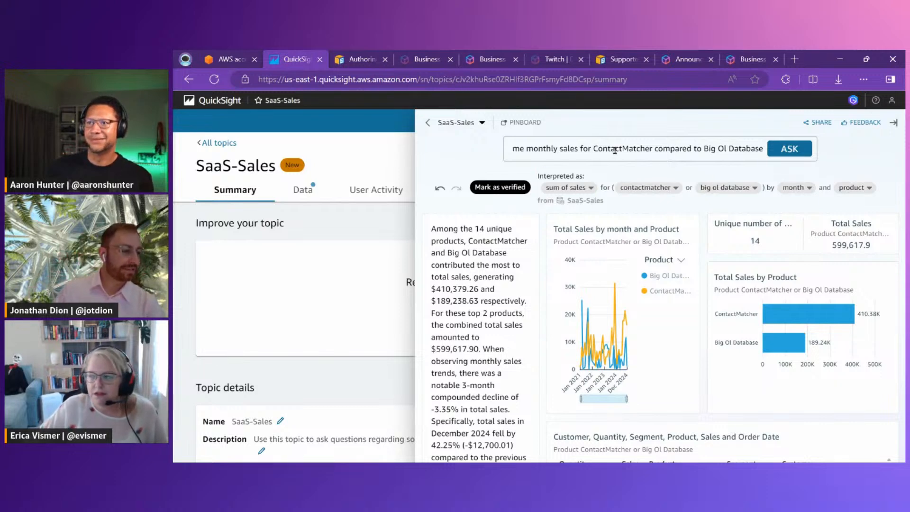
drag(692, 148, 747, 148)
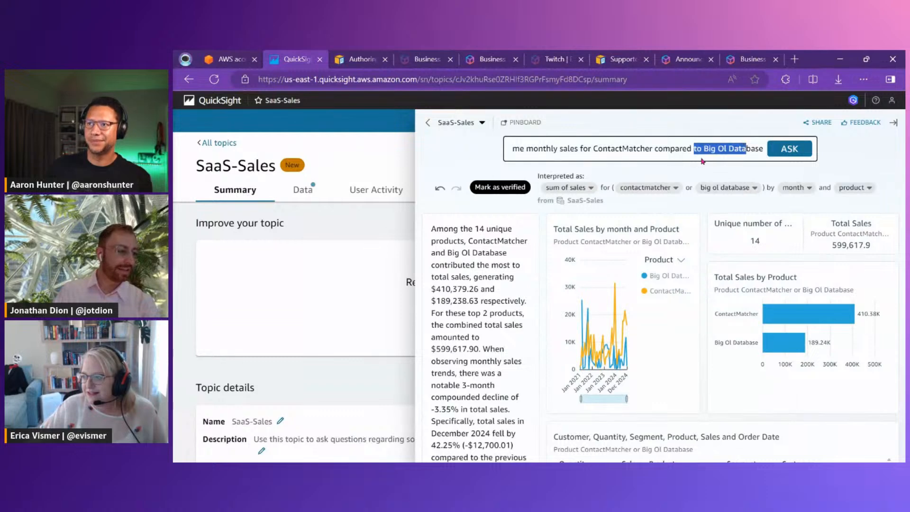
click(697, 148)
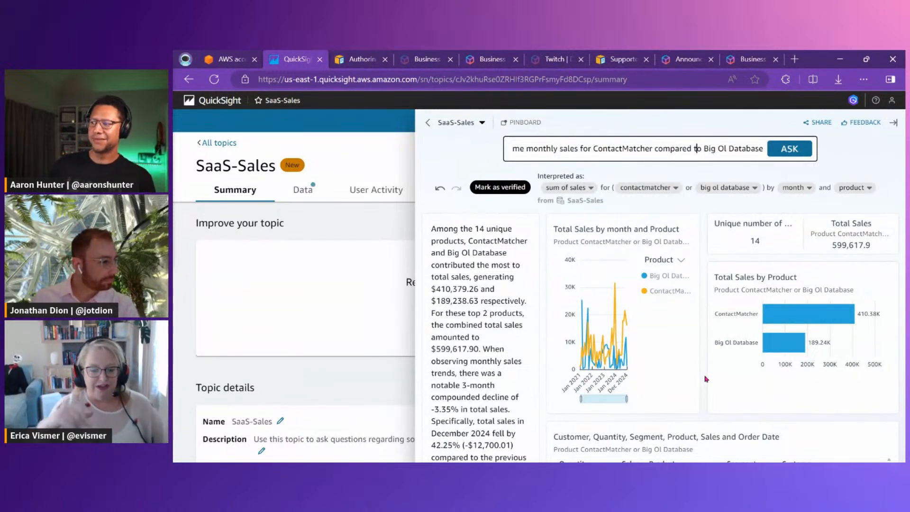
Mark the ContactMatcher and Big Ol Database monthly sales answer as verified
click(496, 188)
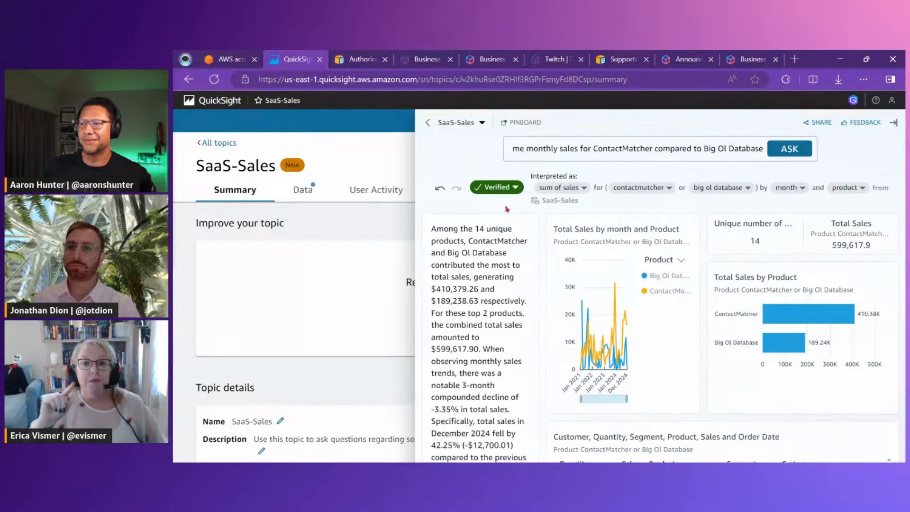
drag(463, 168, 529, 207)
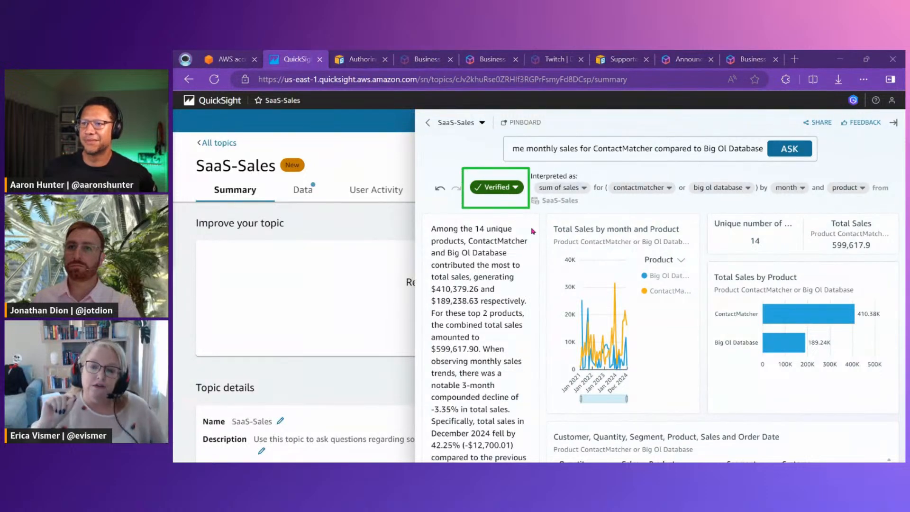
key(Escape)
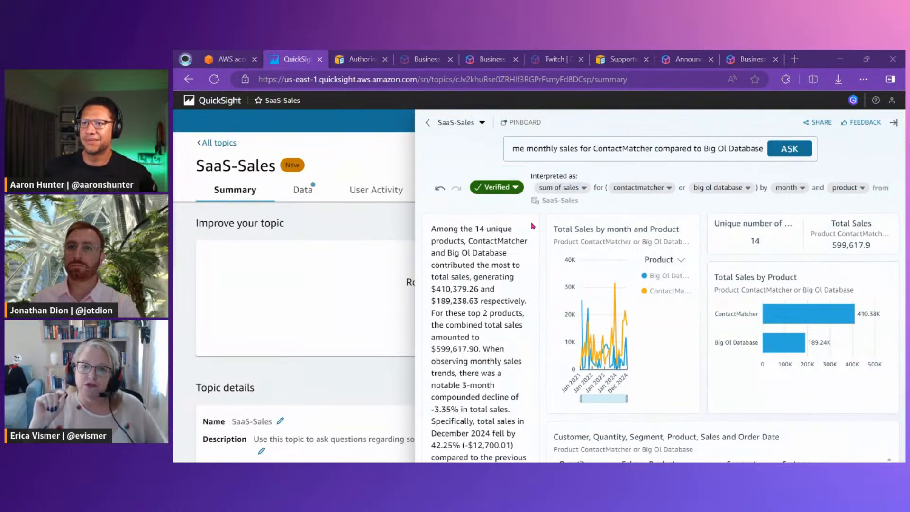
Open the question variants of the verified monthly sales answer for editing
click(518, 194)
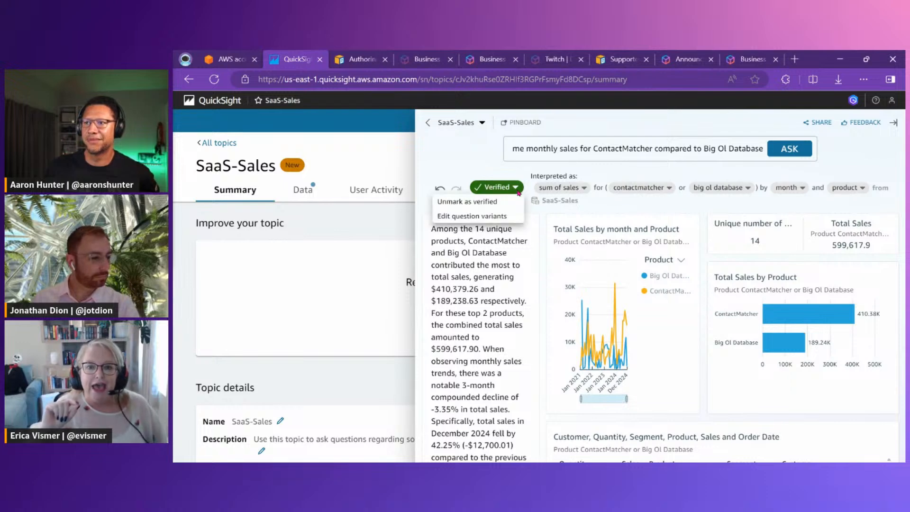
click(504, 217)
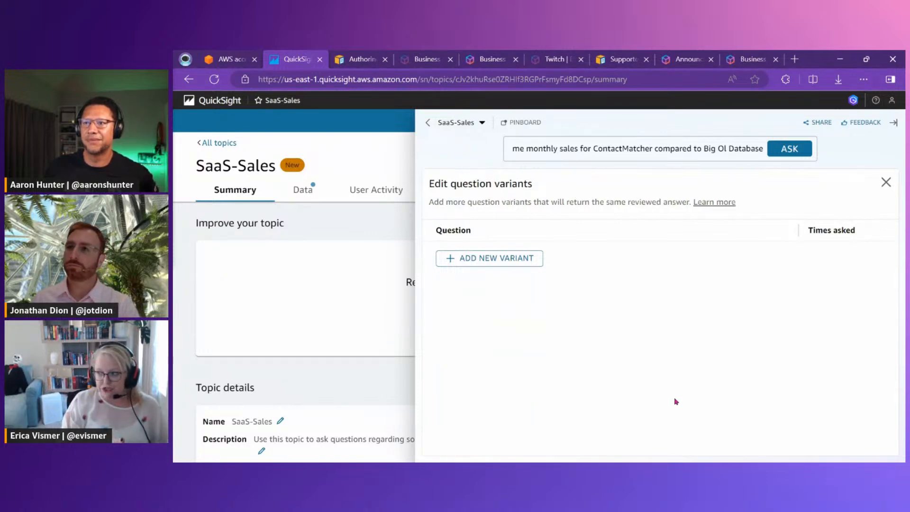
double_click(617, 148)
drag(708, 148, 745, 148)
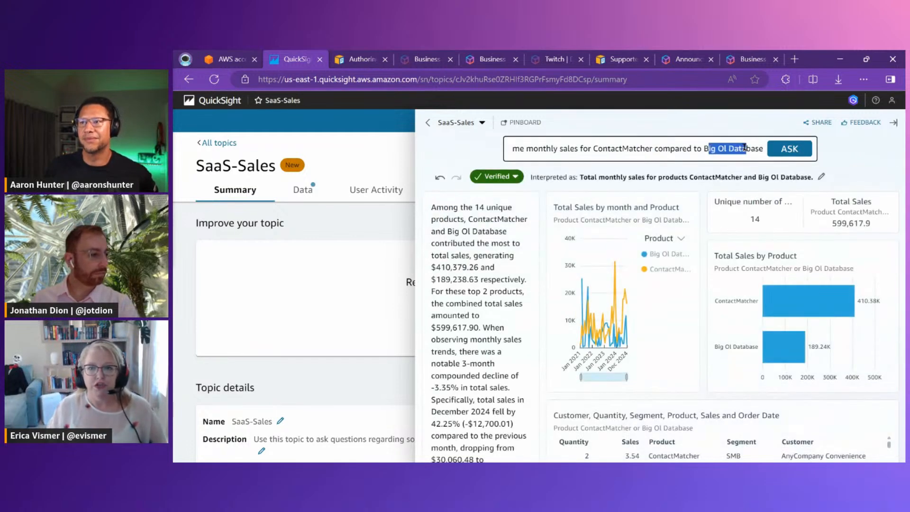
click(515, 176)
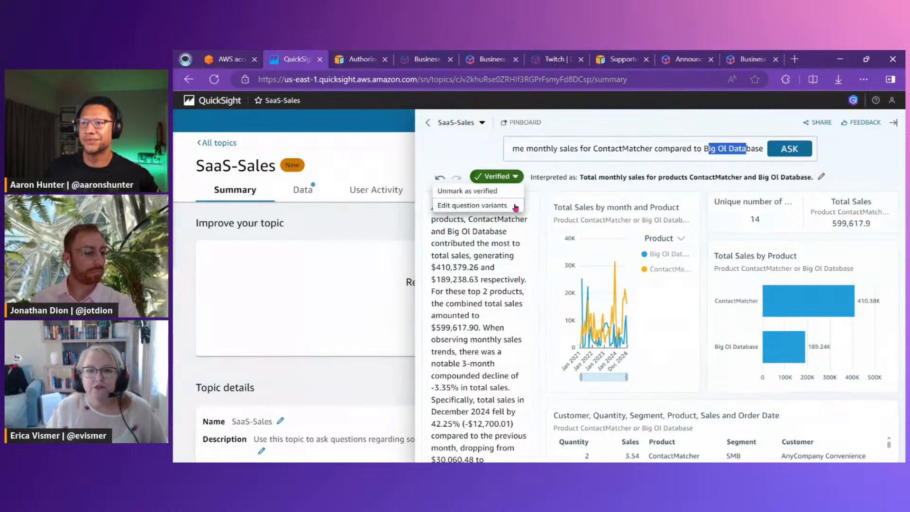
click(511, 205)
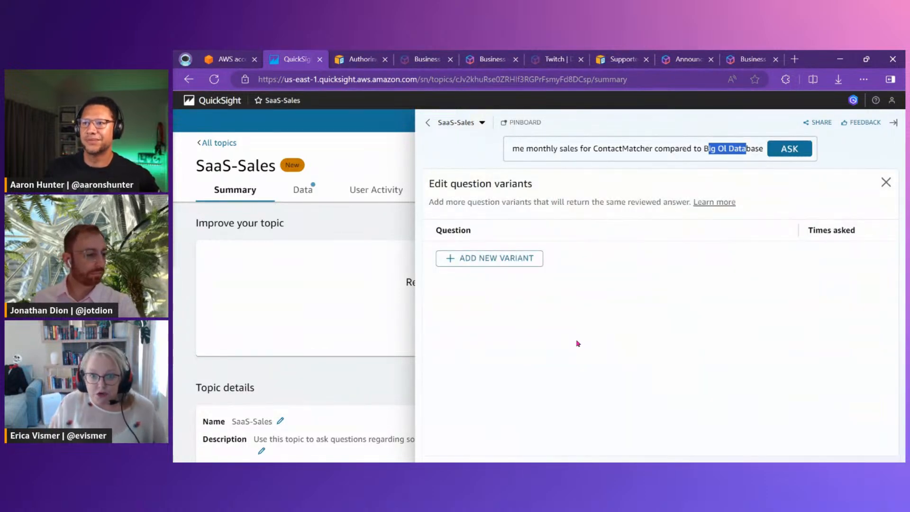
click(488, 263)
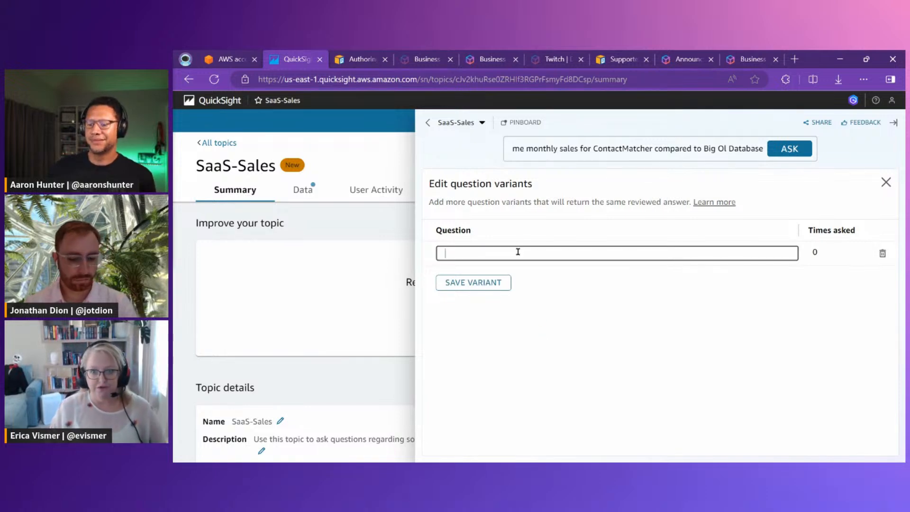
text(contactma)
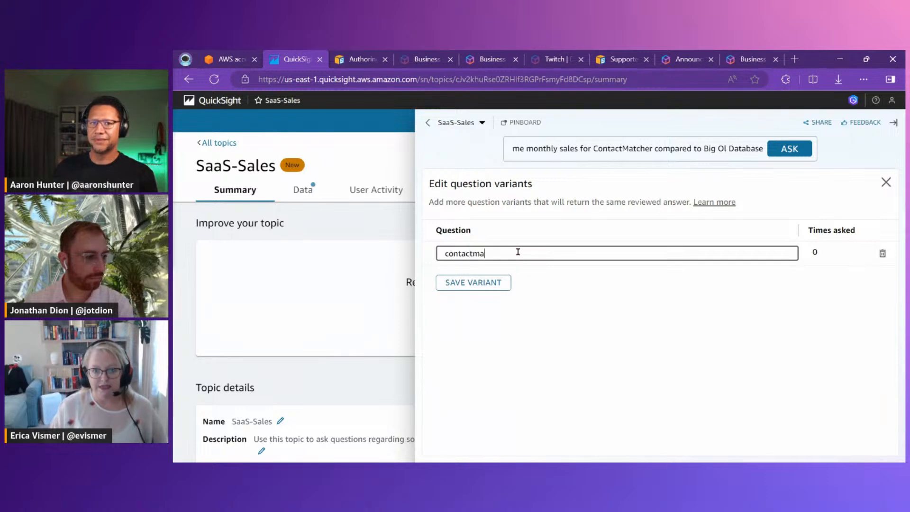
text(tcher versus)
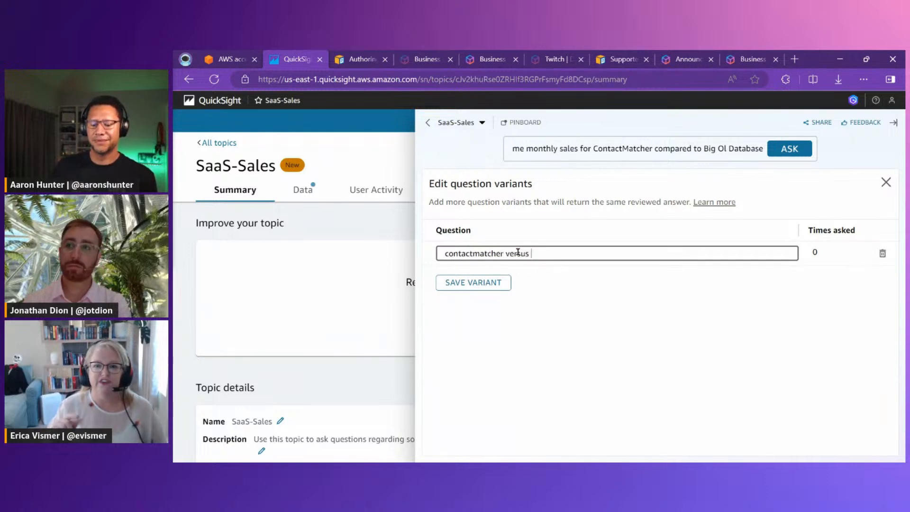
key(BackSpace)
key(BackSpace)
key(BackSpace)
key(BackSpace)
key(BackSpace)
key(BackSpace)
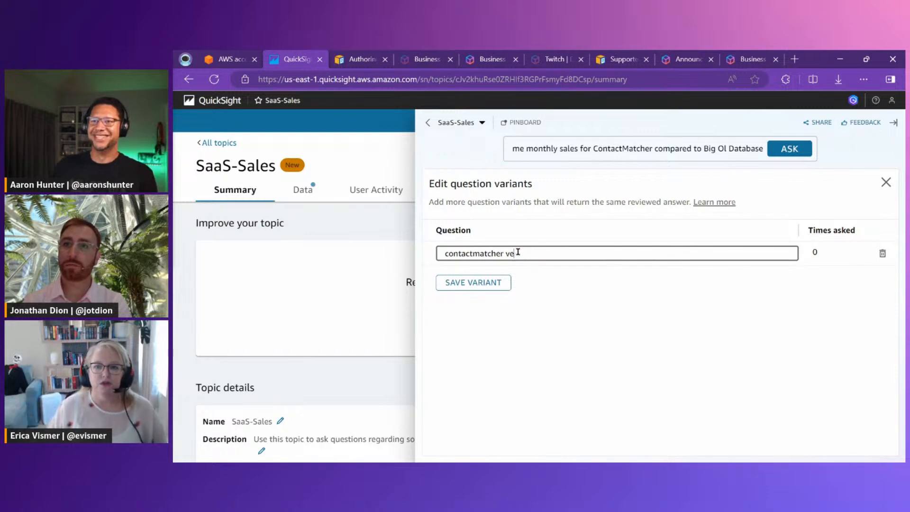
text(s big ol databas)
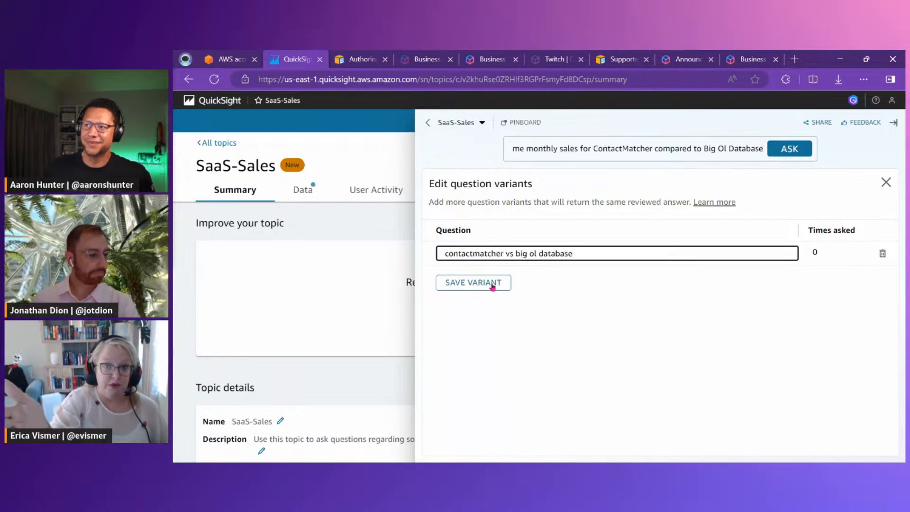
drag(601, 248, 397, 255)
key(BackSpace)
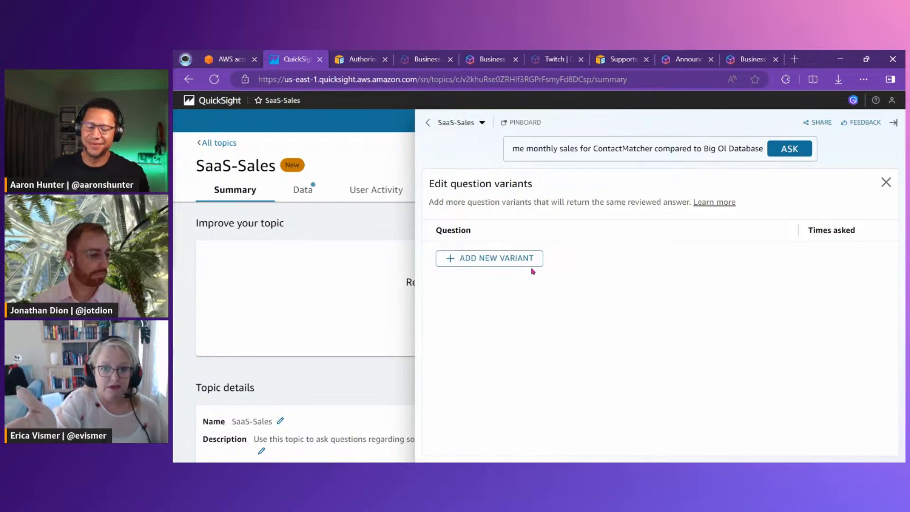
Add the question variant "ContactMatcher vs Big Ol Database" to the verified answer and save it
click(500, 260)
click(493, 256)
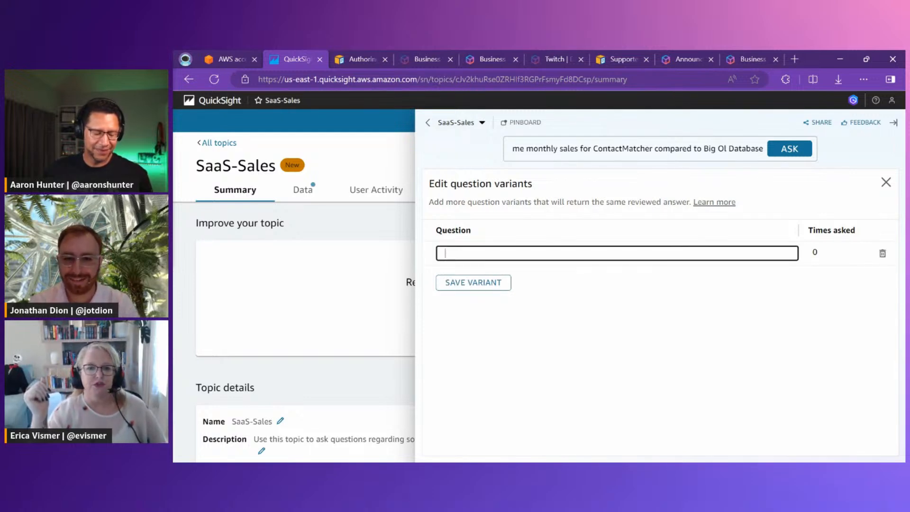
key(alt+Tab)
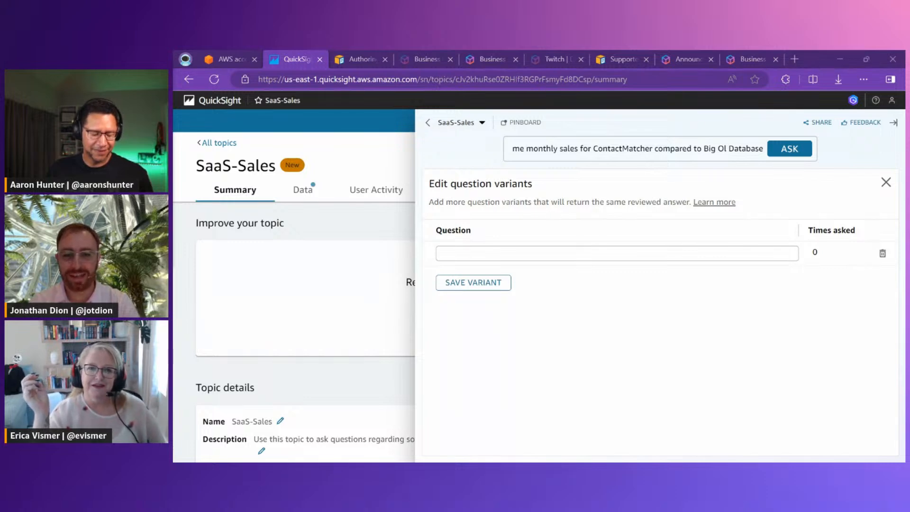
click(514, 253)
text(ContactMatcher vs Big Ol Database)
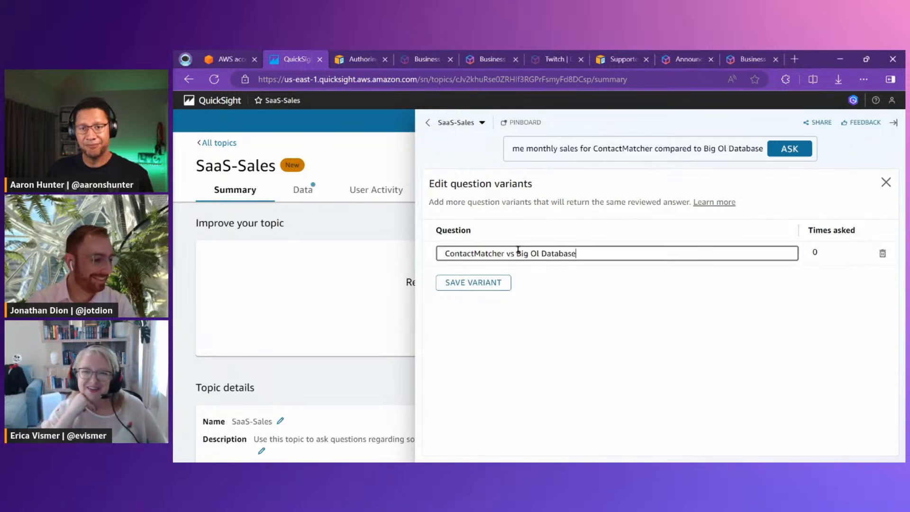
click(493, 287)
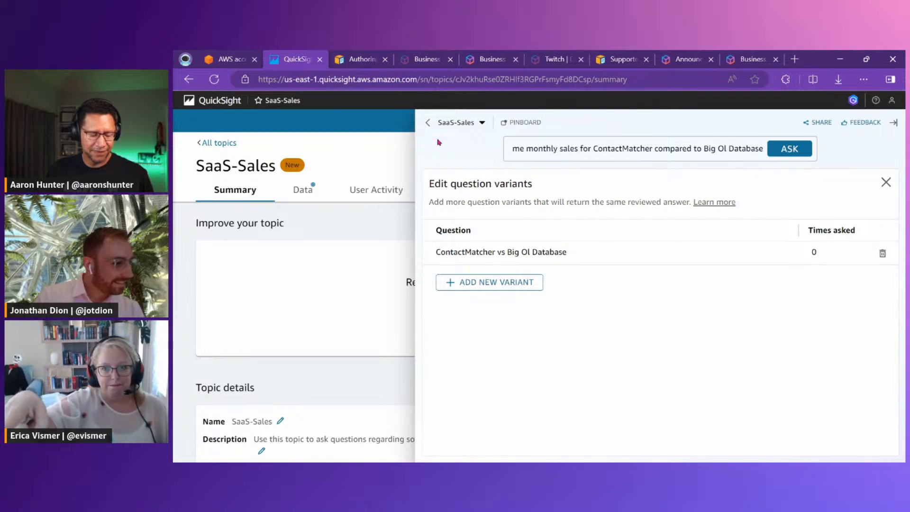
Reopen the topic's question pane and ask "ContactMatcher vs Big Ol Database"
click(893, 122)
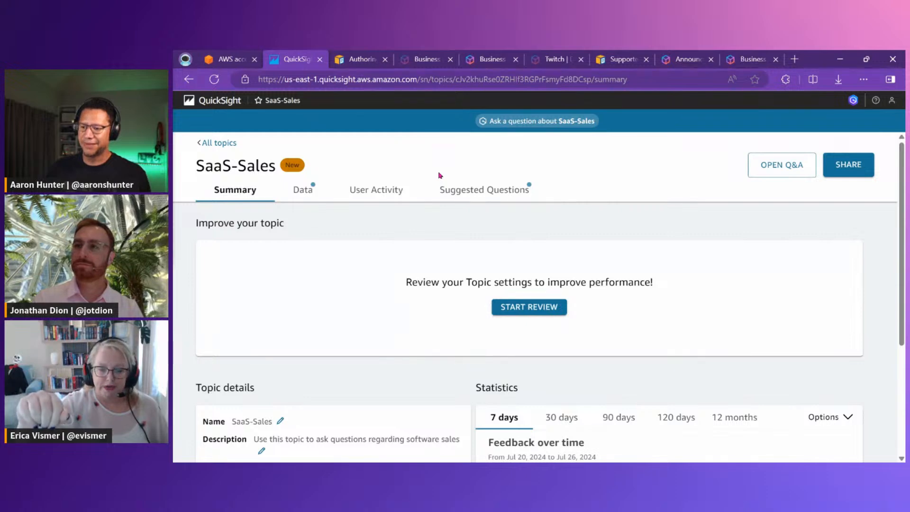
click(550, 122)
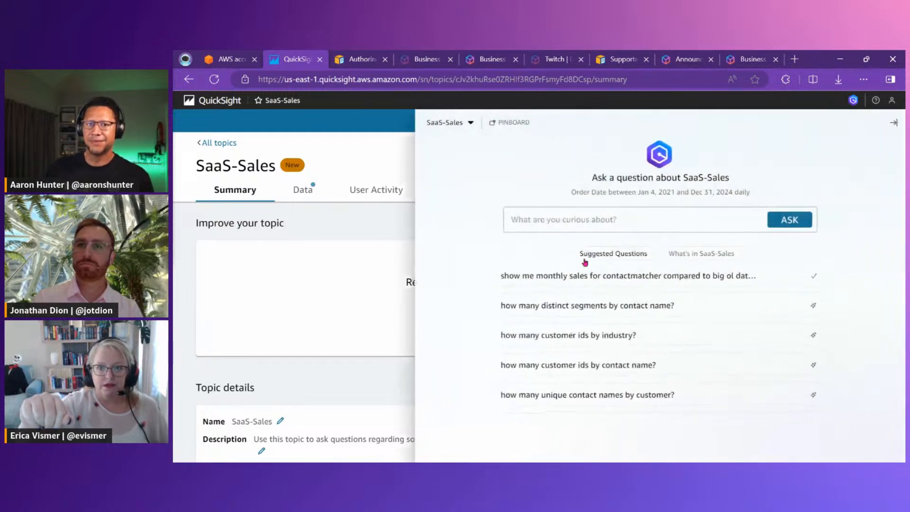
click(585, 220)
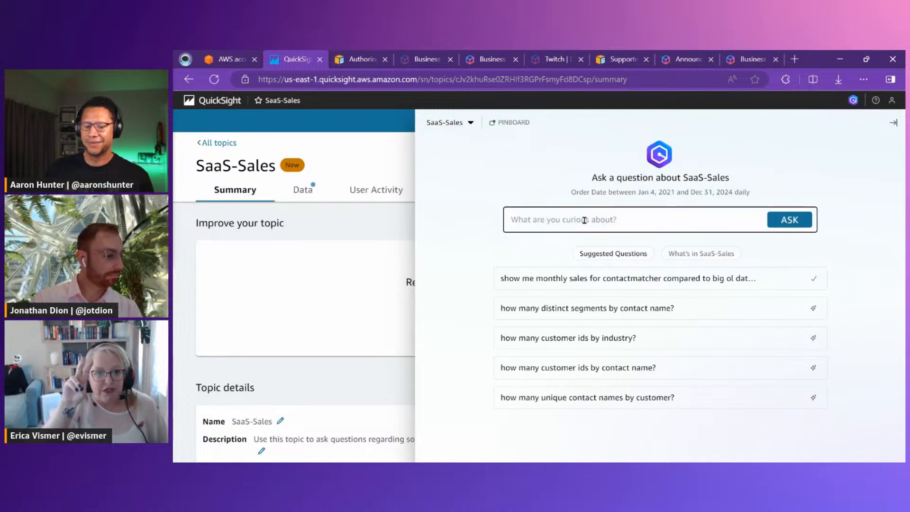
text(ContactMatcher vs Big Ol Database)
drag(546, 219, 673, 218)
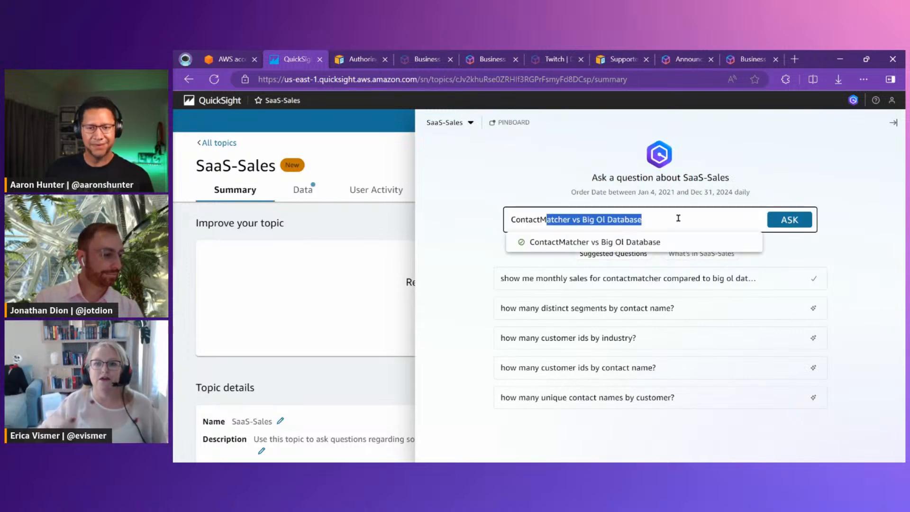
click(805, 223)
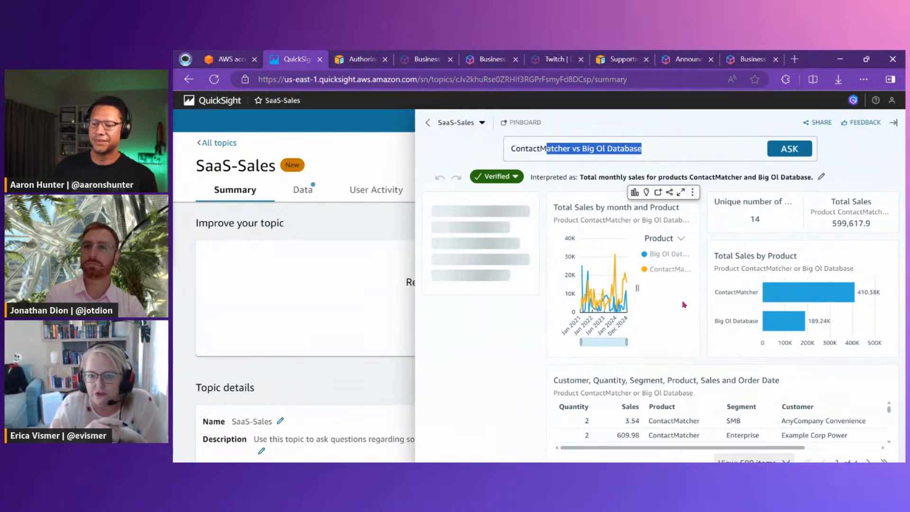
Enlarge the Total Sales by month and Product chart and open its detailed explanation
click(680, 193)
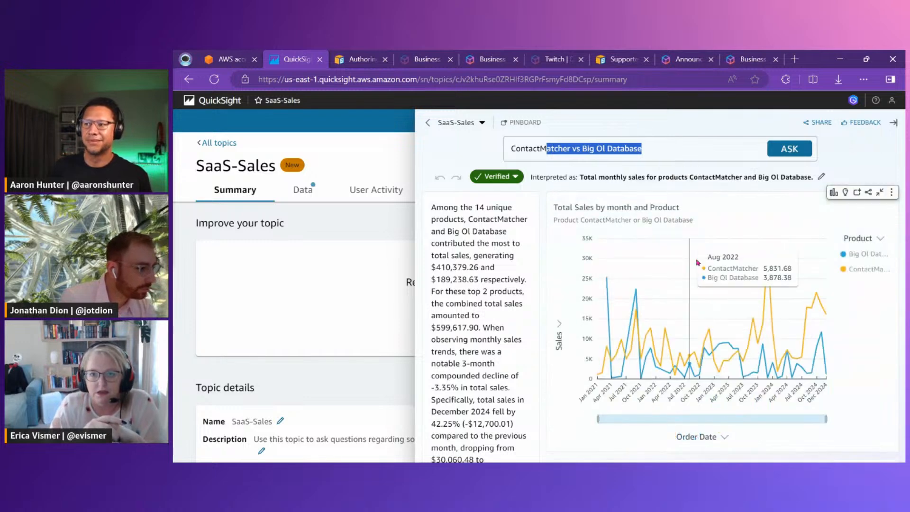
click(892, 194)
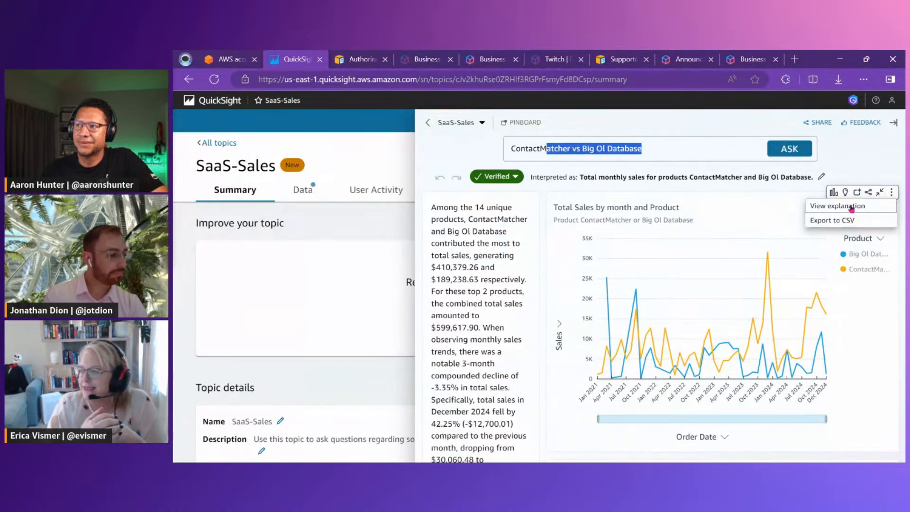
click(876, 207)
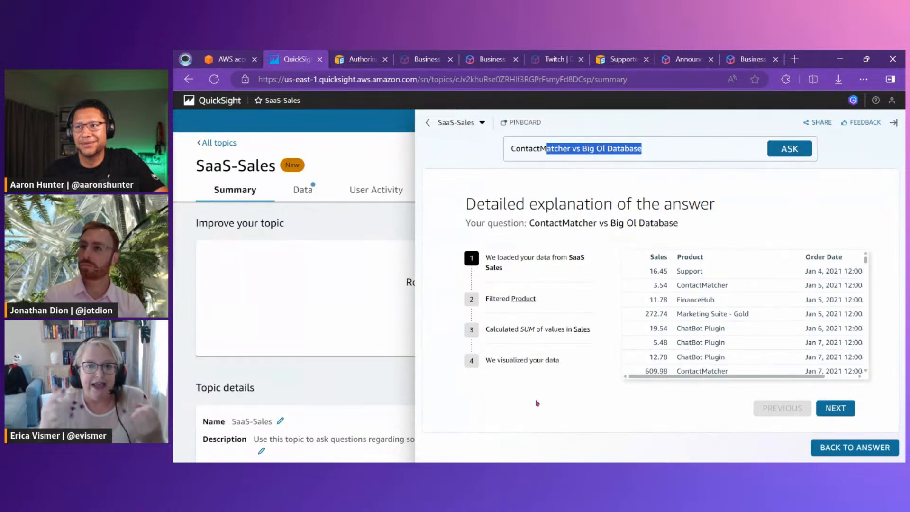
Review each explanation stage, from loaded data through the Product filter and Sales sum to the visual, and return to the answer
scroll(715, 346, down, 10)
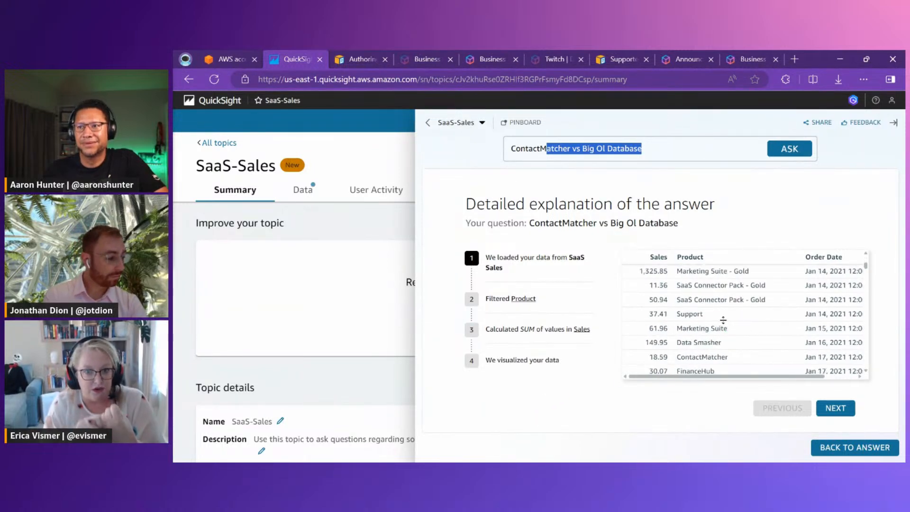
scroll(723, 323, down, 15)
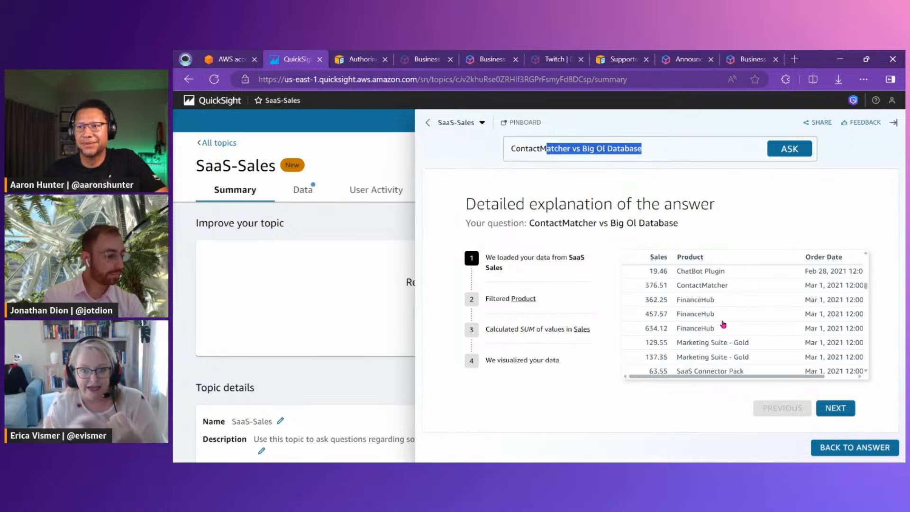
click(849, 410)
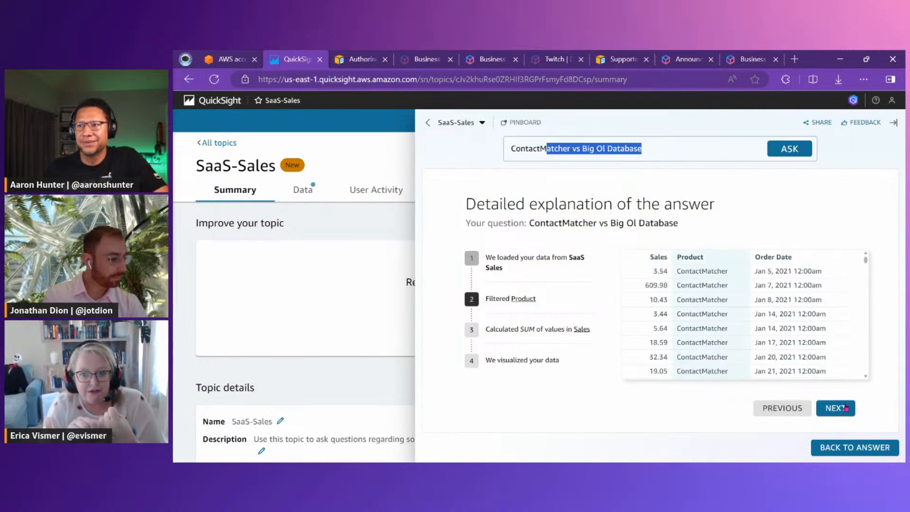
scroll(720, 318, down, 20)
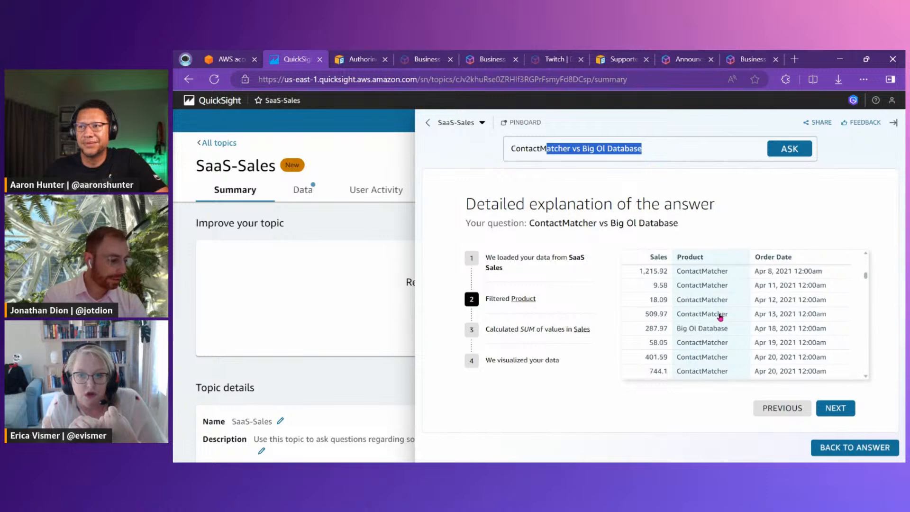
scroll(724, 350, down, 8)
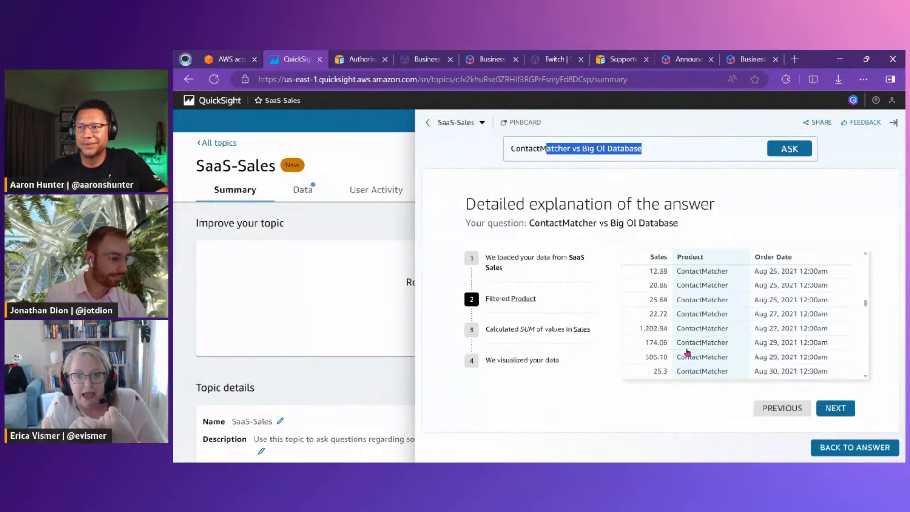
click(835, 410)
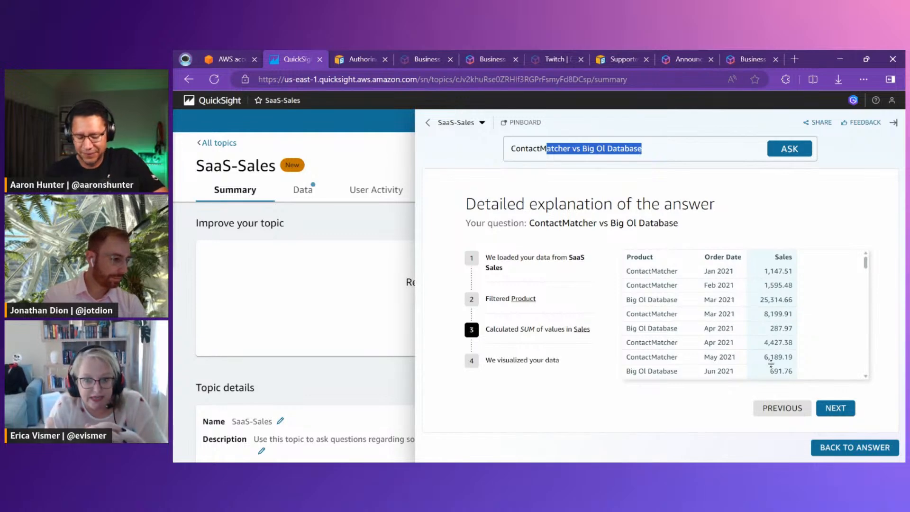
click(835, 410)
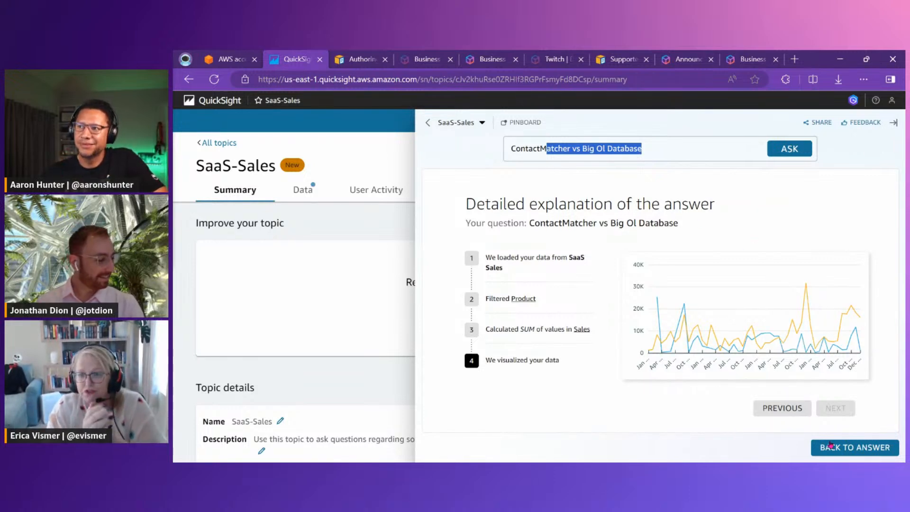
click(831, 448)
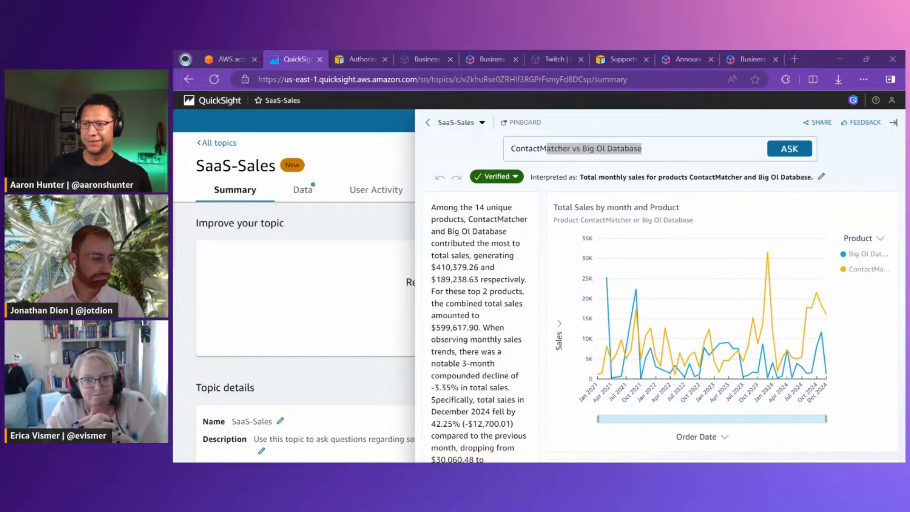
Look over the dataset list and reopen the SaaS-Sales topic to view its question pane and data fields, dismissing the pop-up tips
click(239, 103)
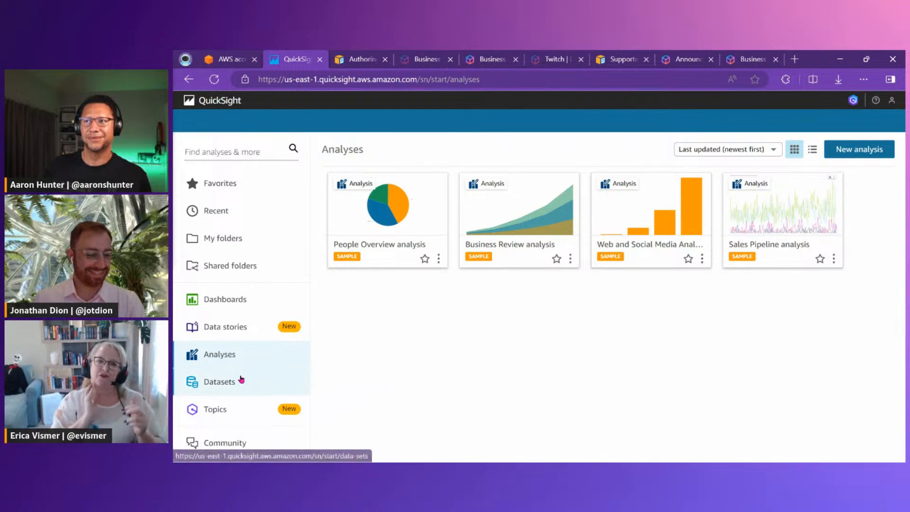
click(240, 379)
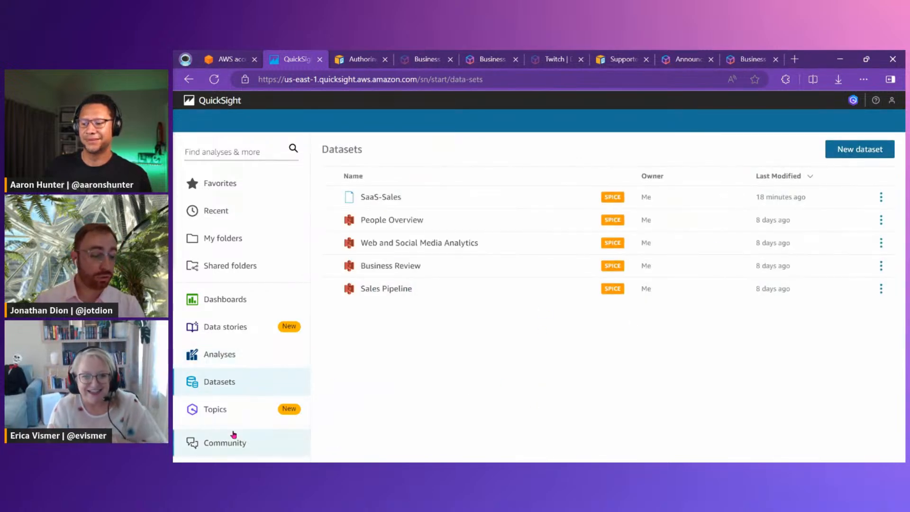
click(237, 411)
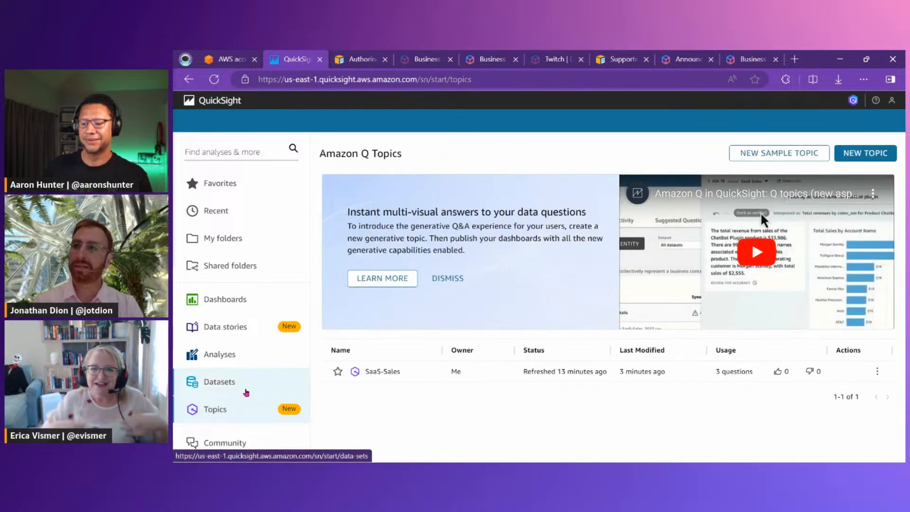
click(382, 372)
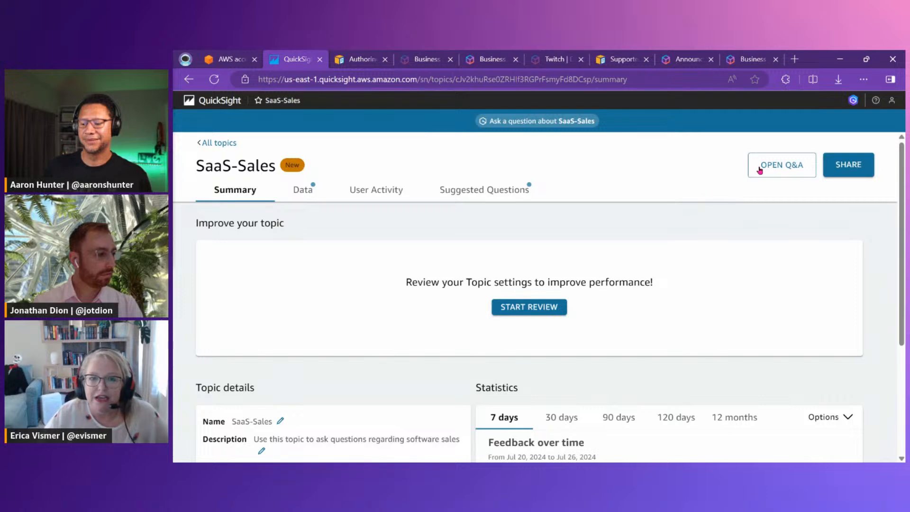
click(760, 170)
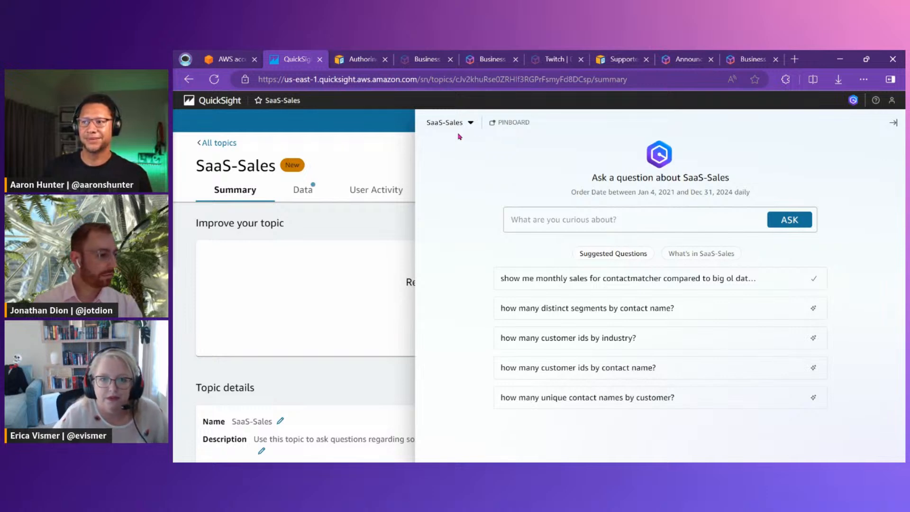
click(302, 189)
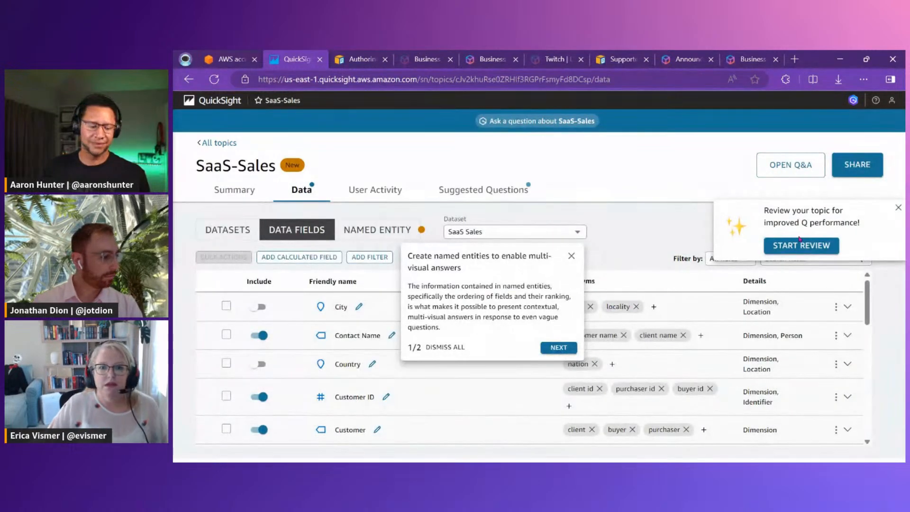
click(898, 208)
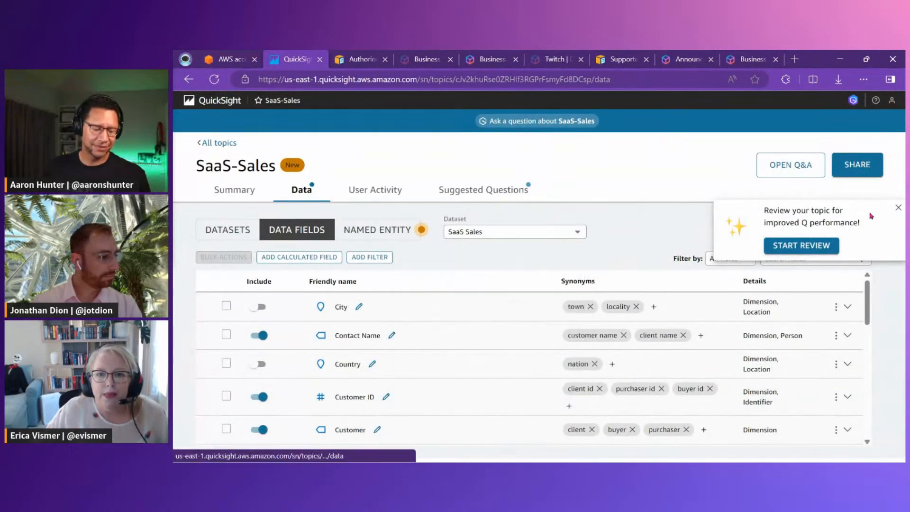
click(898, 208)
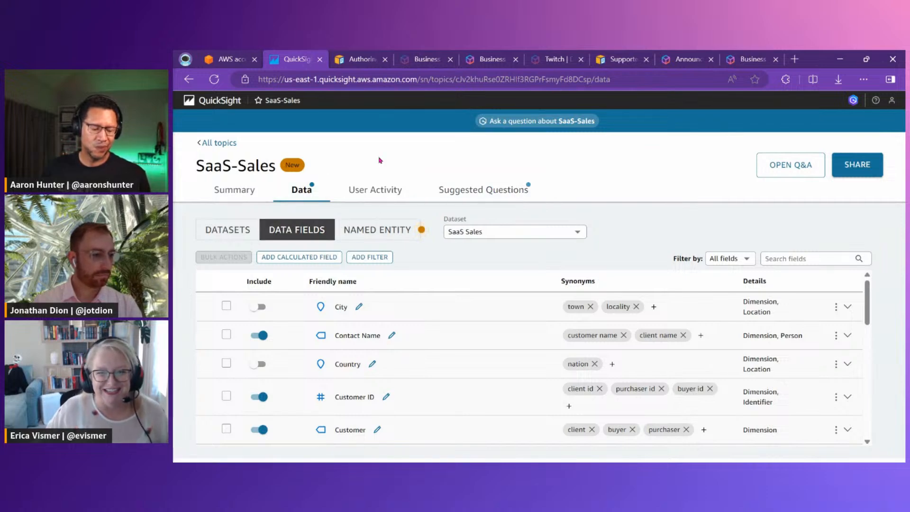
Leave the topic and start creating a new dataset with S3 as its data source
click(221, 143)
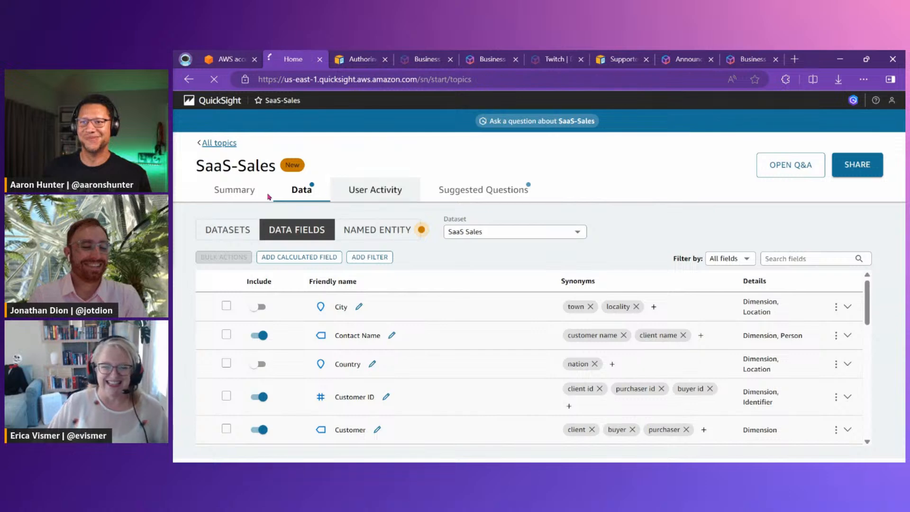
click(237, 380)
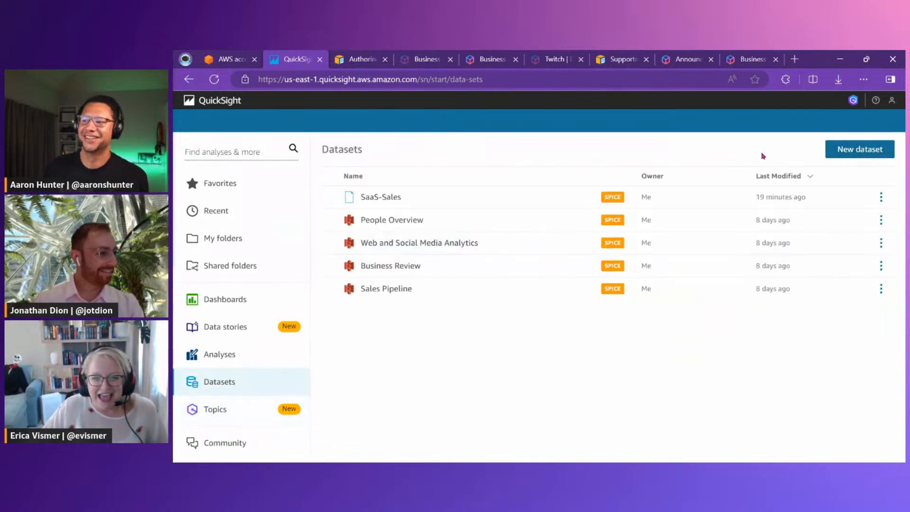
click(847, 152)
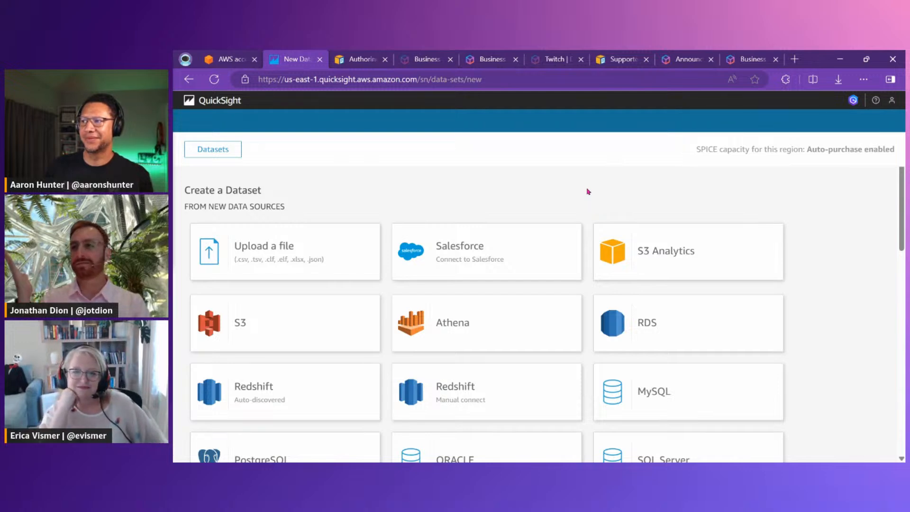
click(274, 325)
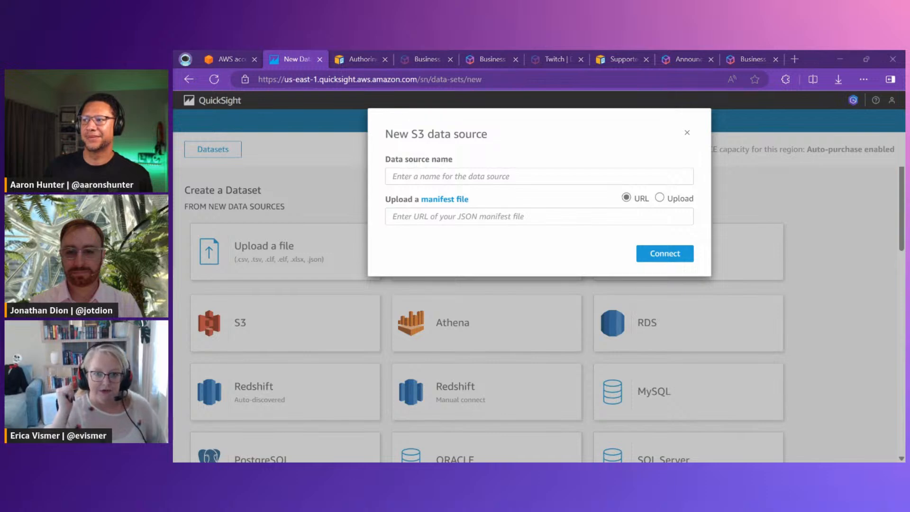
Name the S3 data source SaaS-Sales-MonthlySummary and connect it through the URL of the SaaSSalesMonthlySummaryManifest.json manifest file
click(418, 170)
text(SaaS-Sales-MonthlySummary)
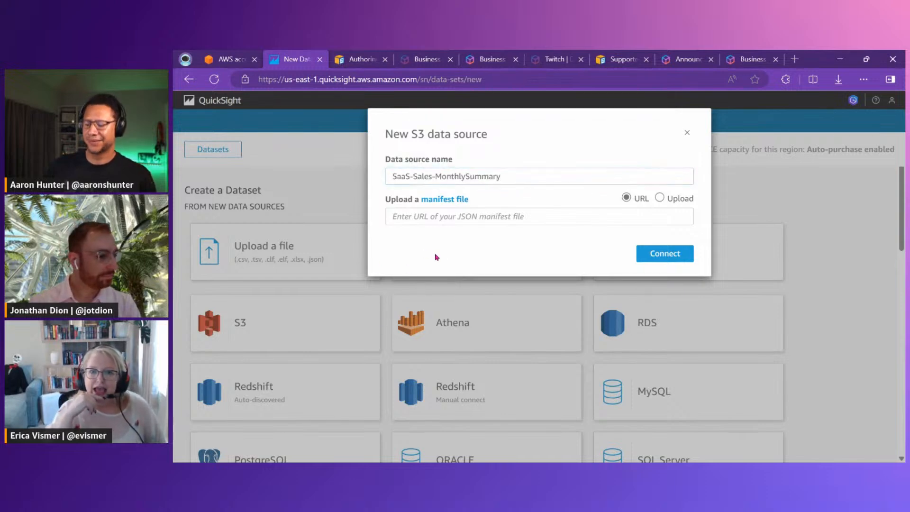
click(432, 218)
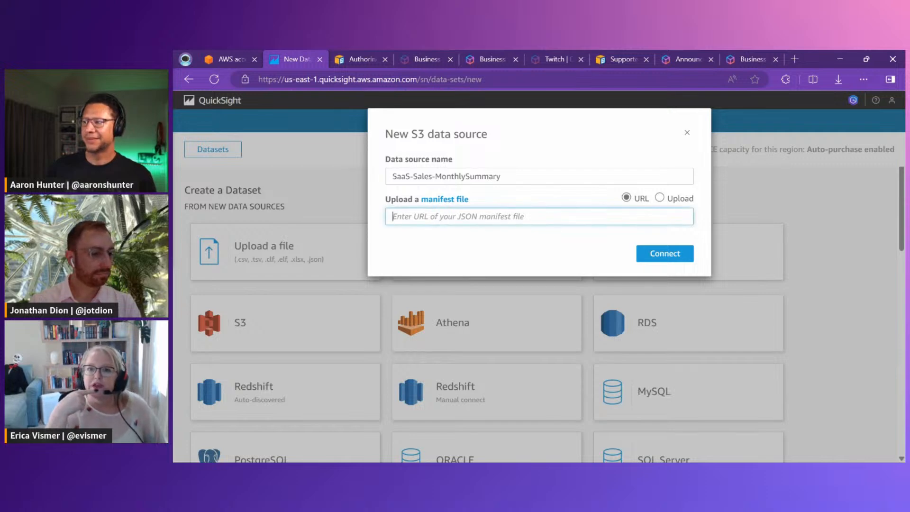
key(alt+Tab)
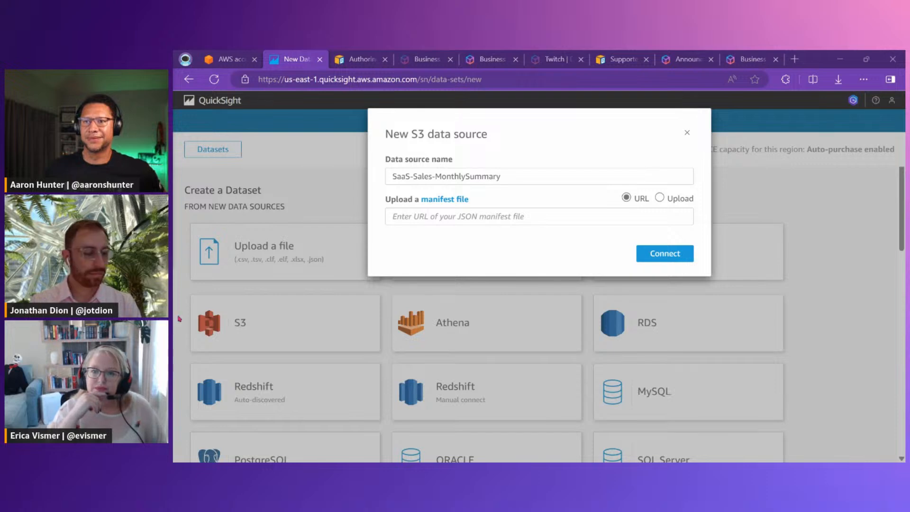
click(402, 218)
key(ctrl+v)
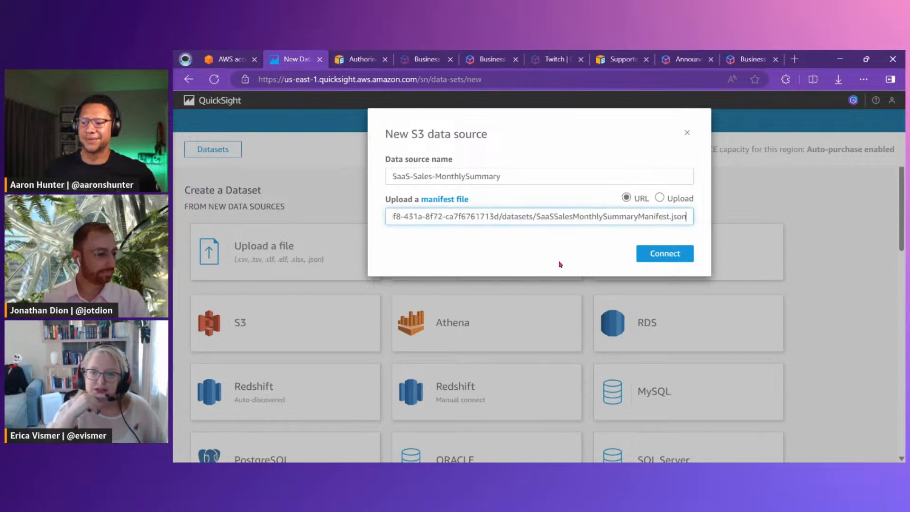
key(Return)
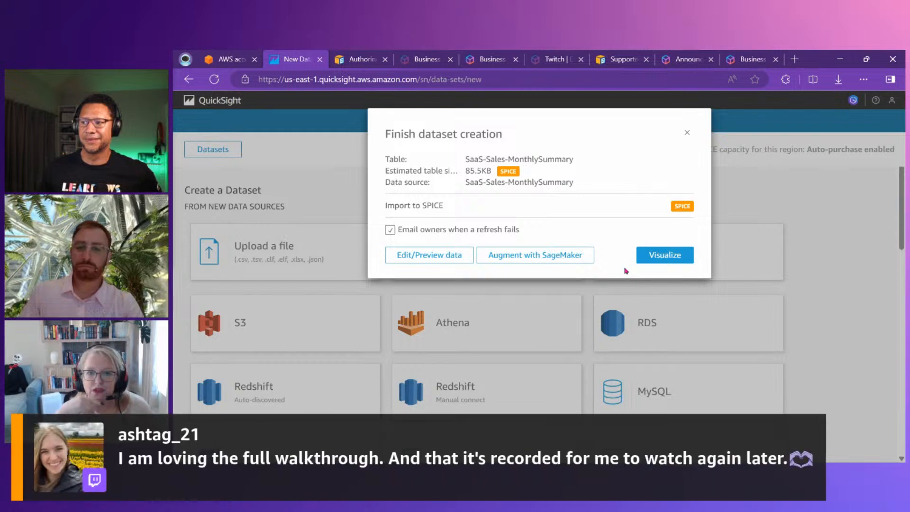
Open the SaaS-Sales-MonthlySummary dataset for data preview, and save and publish it
click(434, 257)
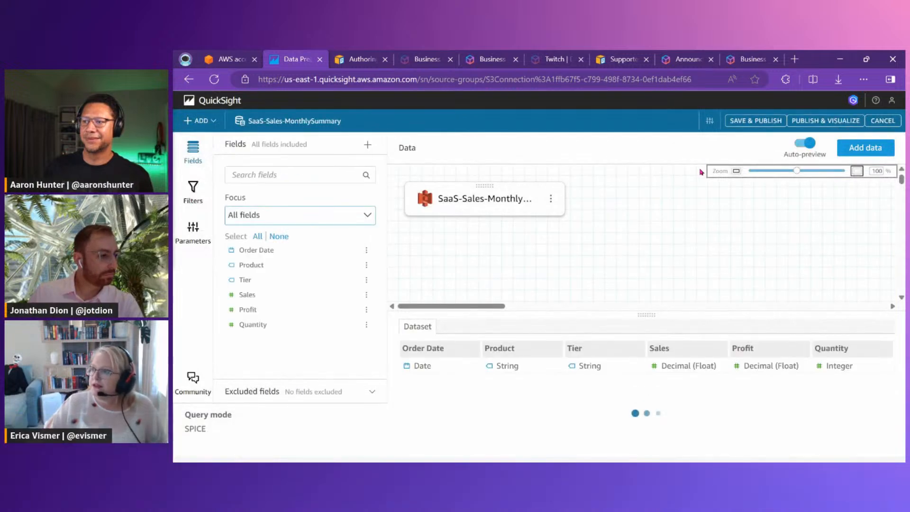
click(752, 125)
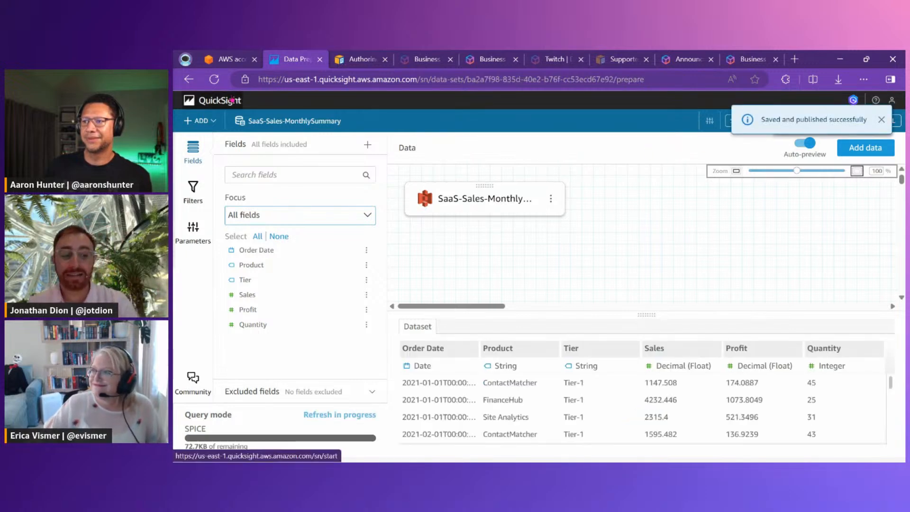
Leave the dataset editor and open the data fields of the SaaS-Sales topic, dismissing the pop-up tips
click(214, 100)
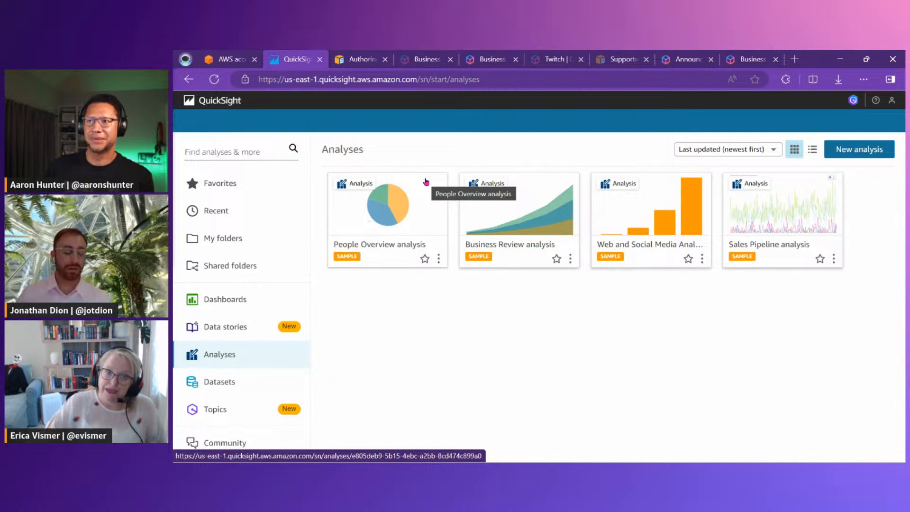
click(223, 417)
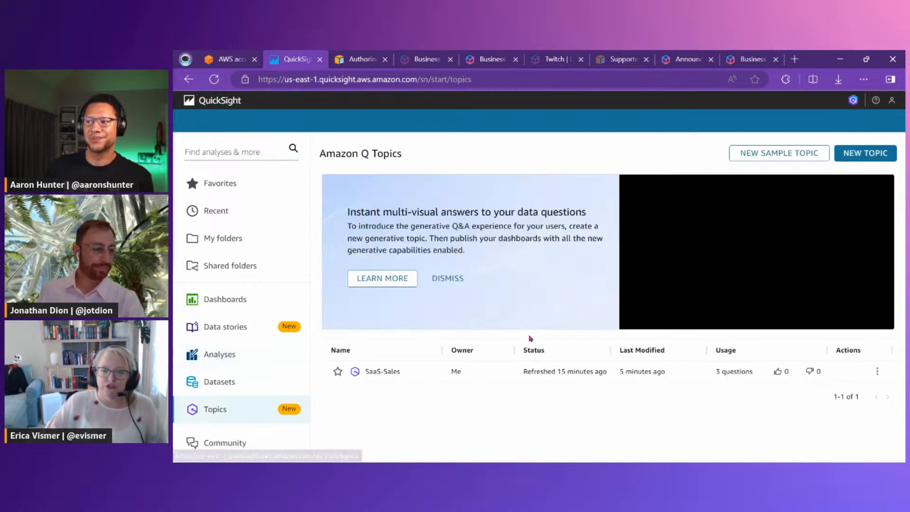
click(382, 372)
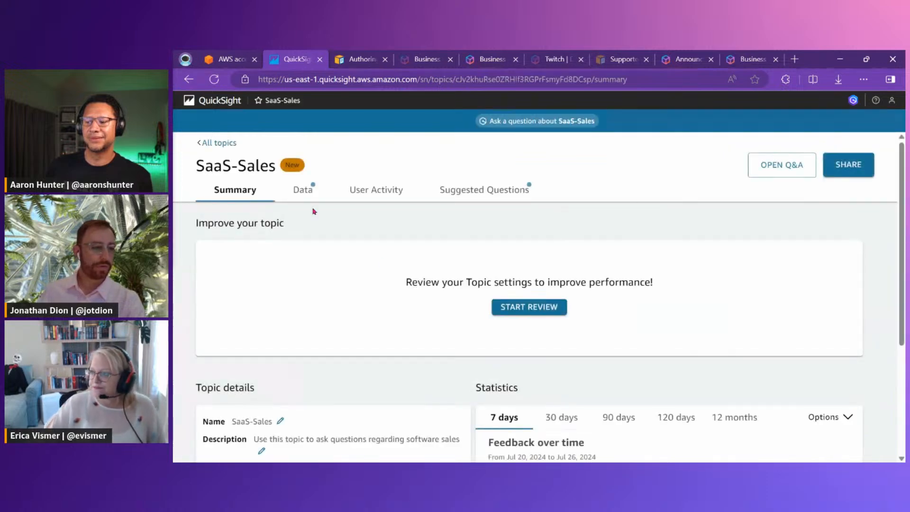
click(312, 197)
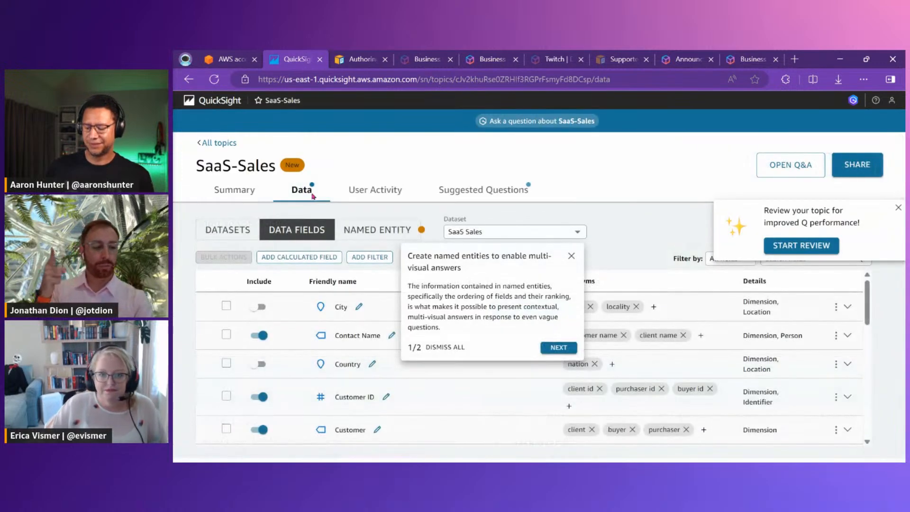
click(570, 256)
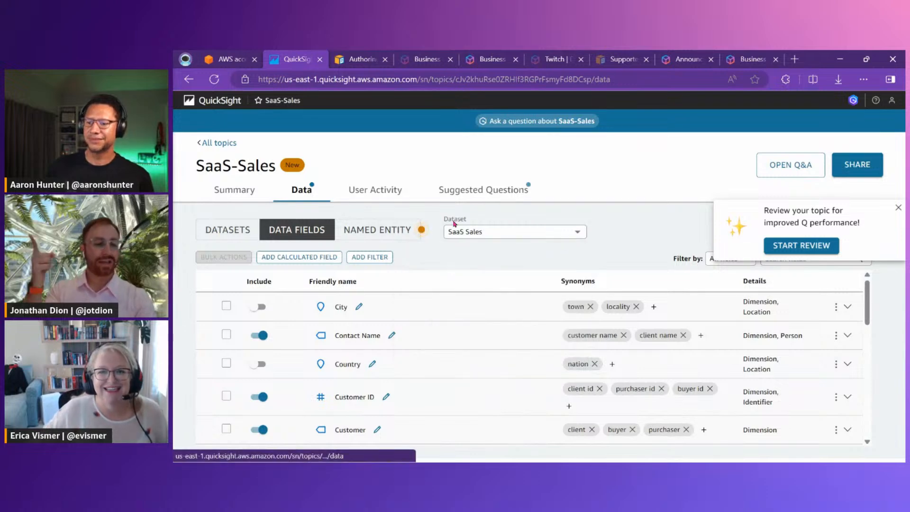
click(898, 209)
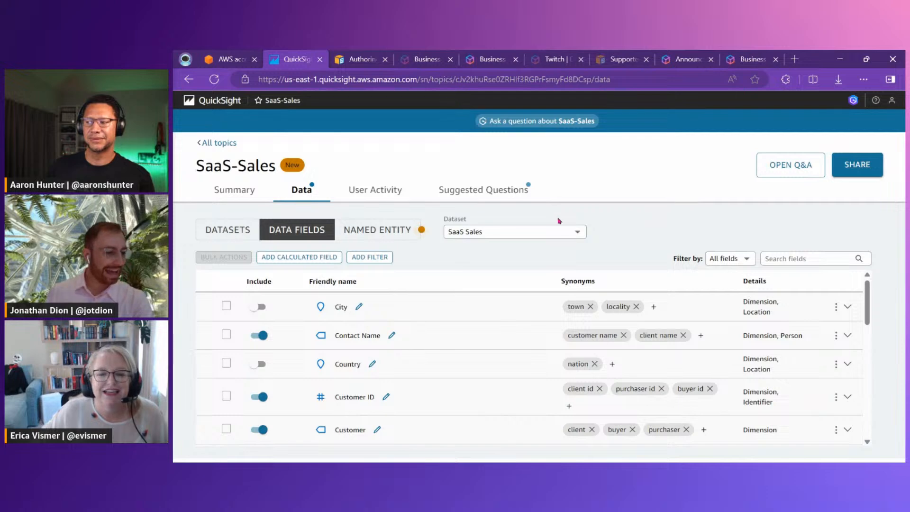
Add the SaaS-Sales-MonthlySummary dataset to the SaaS-Sales topic's datasets and dismiss the named entities tip
click(230, 229)
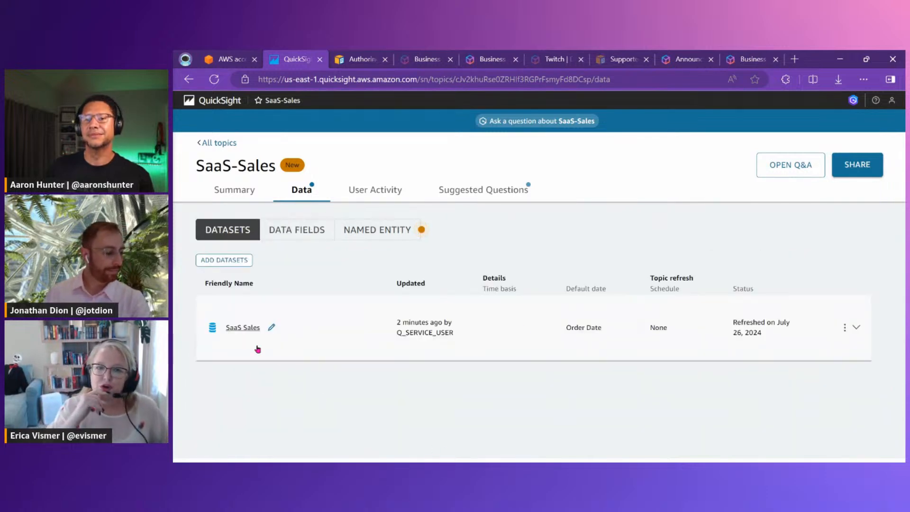
click(235, 264)
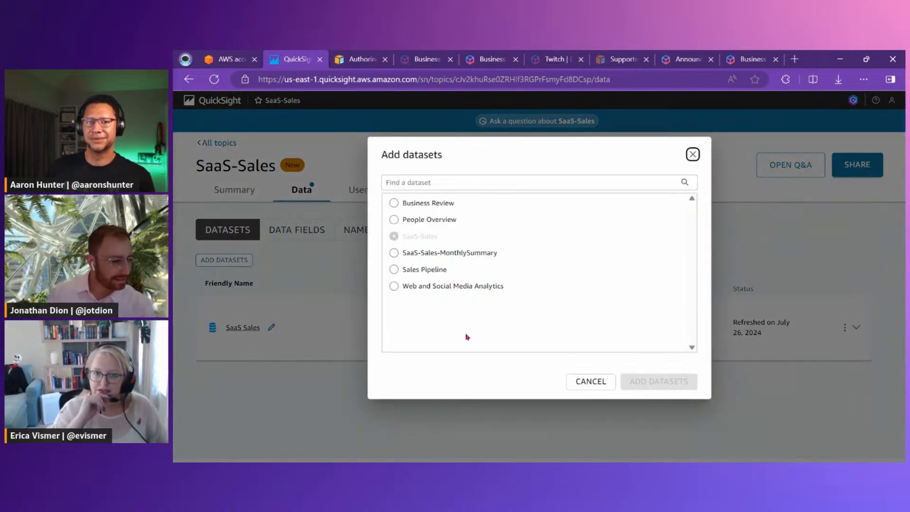
click(435, 252)
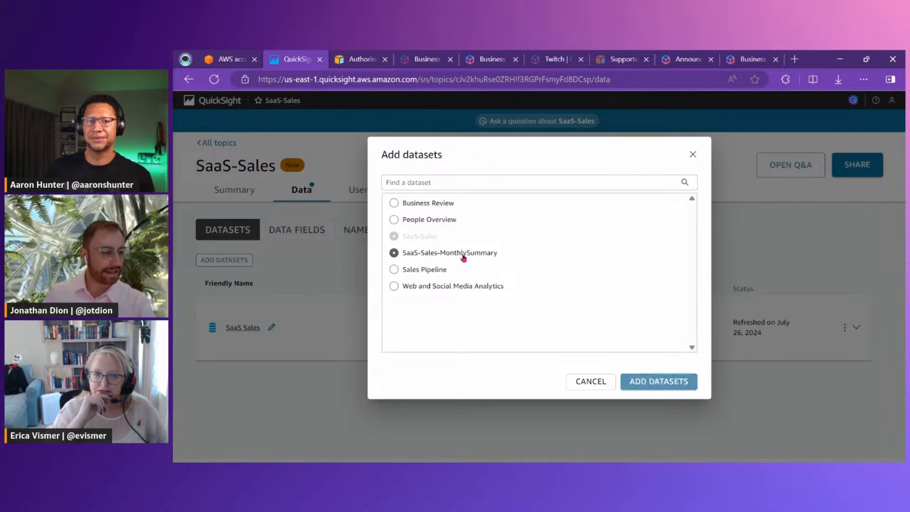
click(664, 382)
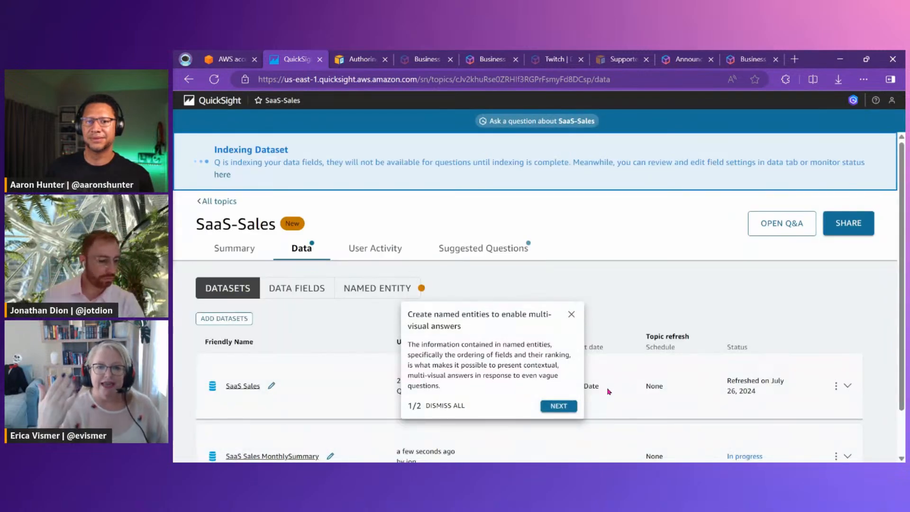
click(462, 406)
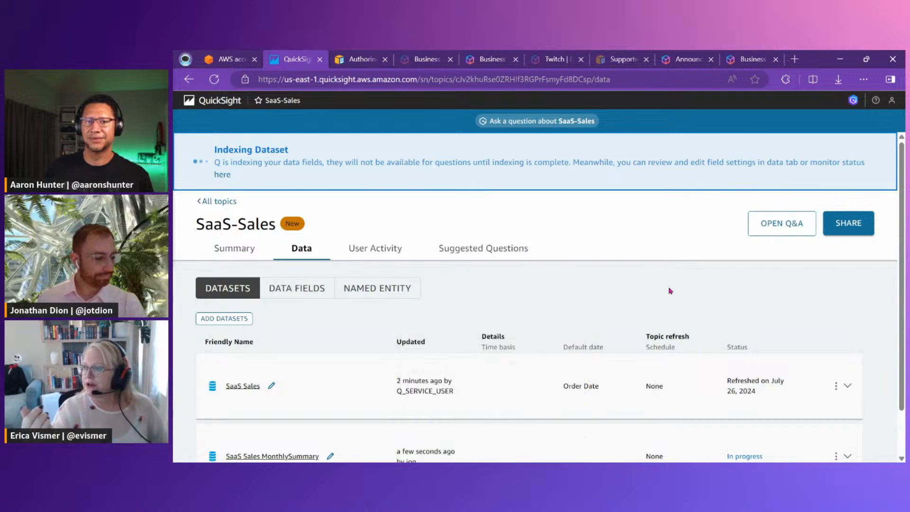
scroll(601, 285, down, 1)
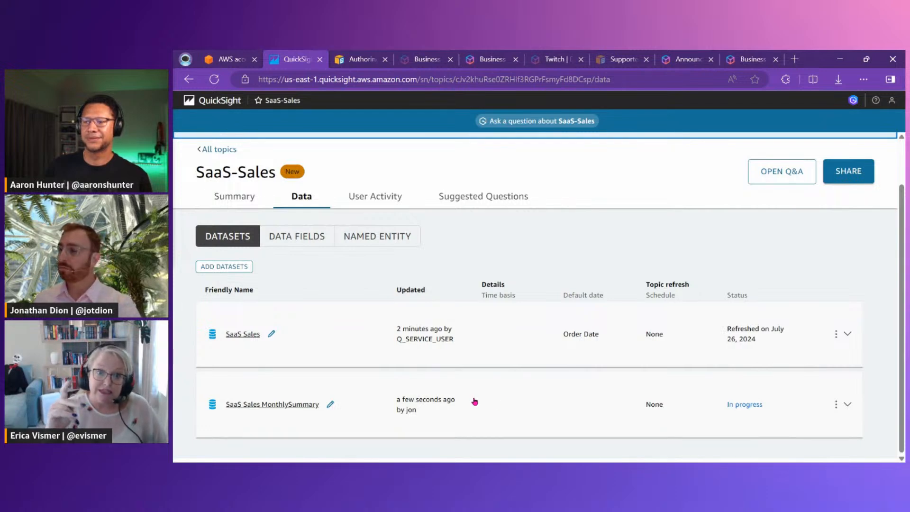
Start a new calculated field among the topic's data fields and name it True Cost
click(293, 236)
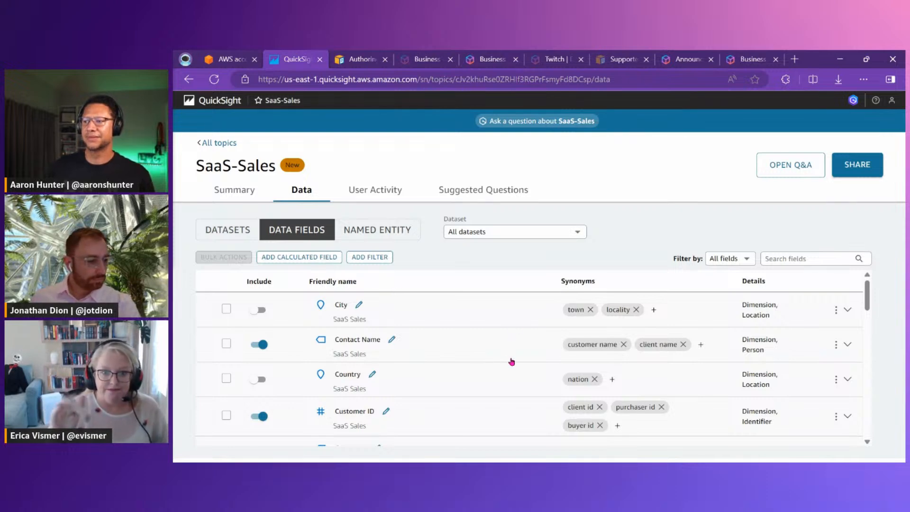
click(297, 257)
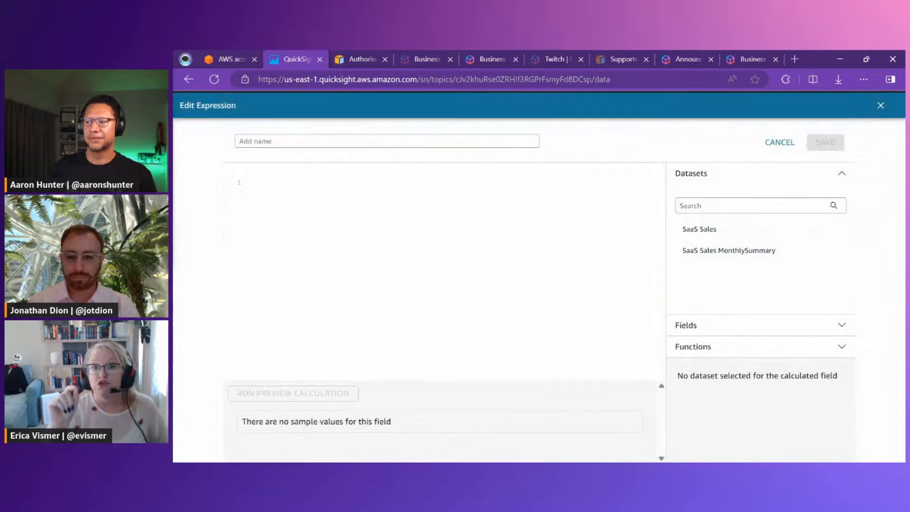
click(421, 138)
text(Tr)
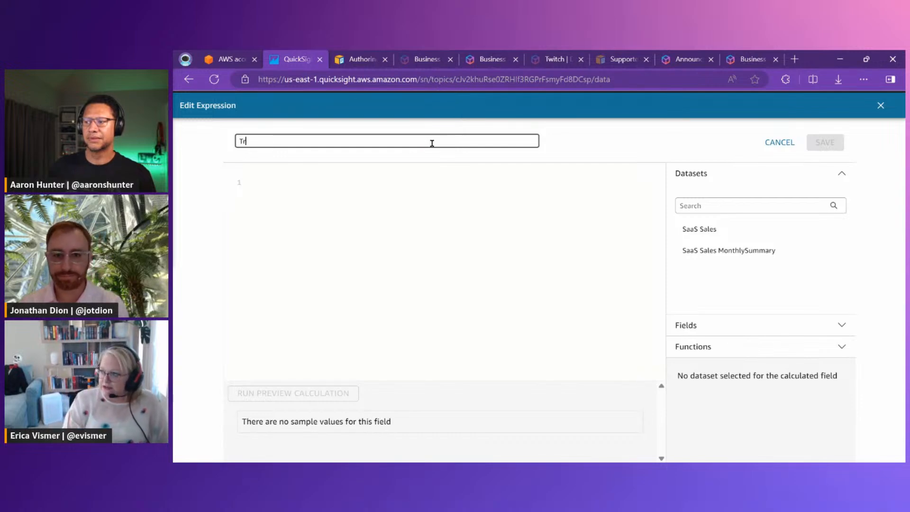
text(ue Cost)
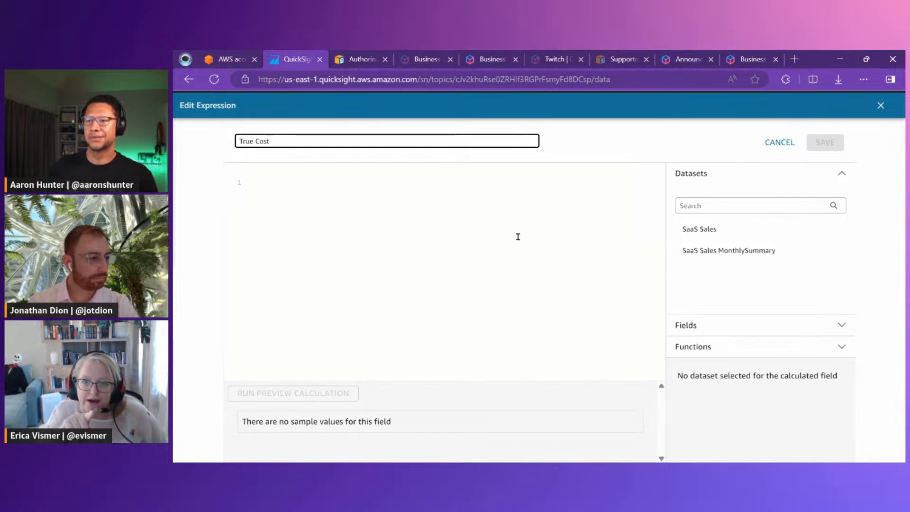
click(248, 186)
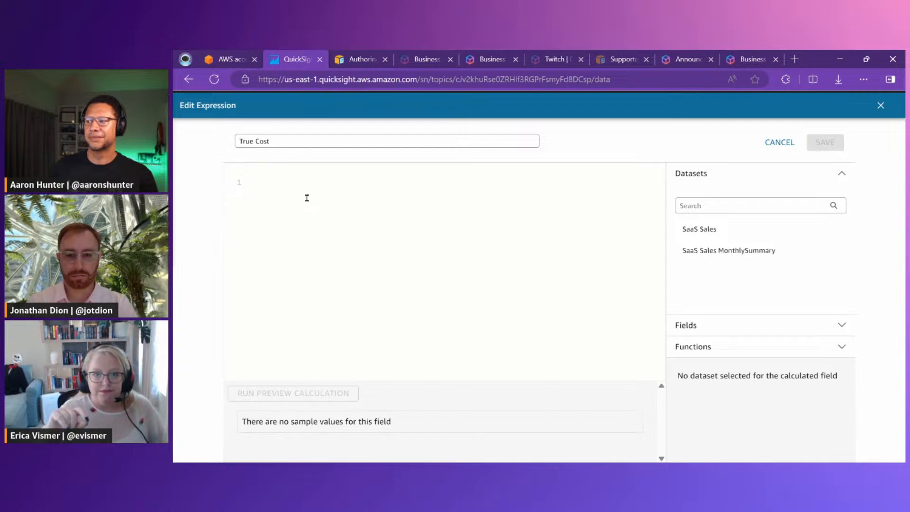
text(Sales)
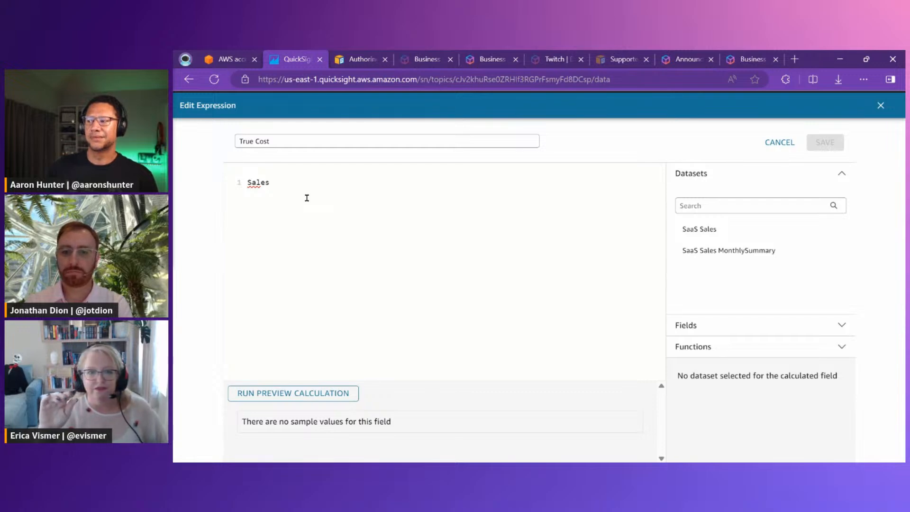
key(BackSpace)
key(BackSpace)
key(BackSpace)
key(BackSpace)
key(BackSpace)
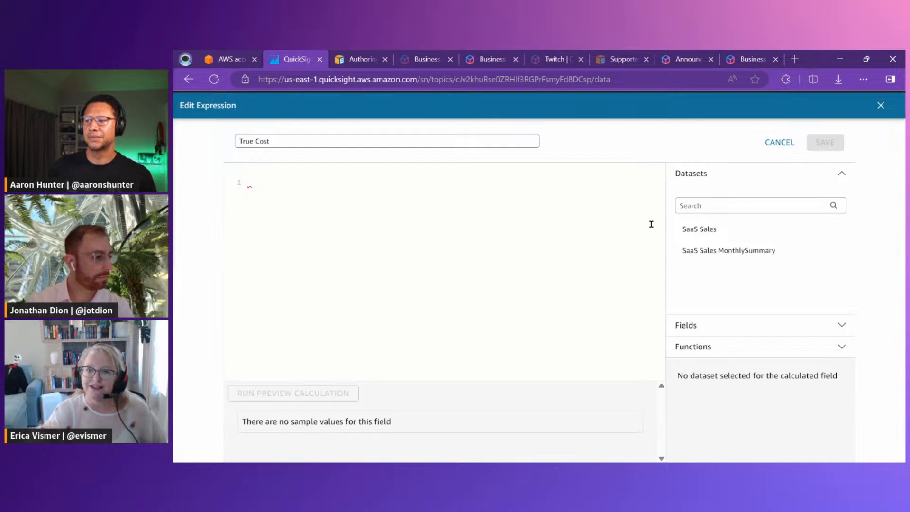
Base the True Cost field on the SaaS Sales dataset, define it as {Sales}-{Profit}, and save it
click(710, 232)
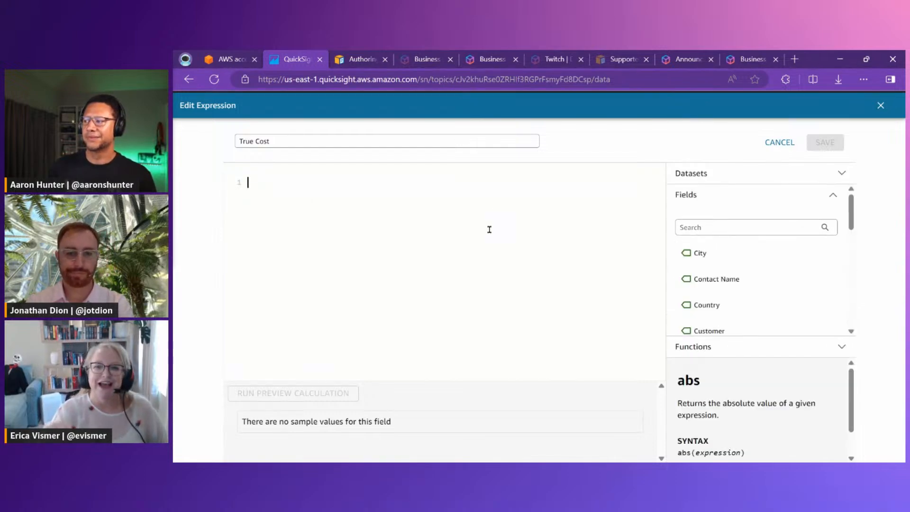
text(Sale)
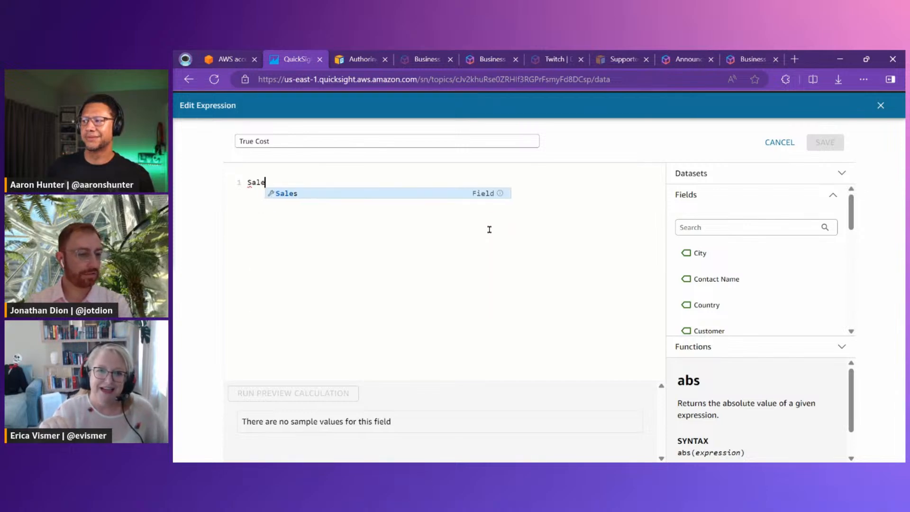
click(292, 194)
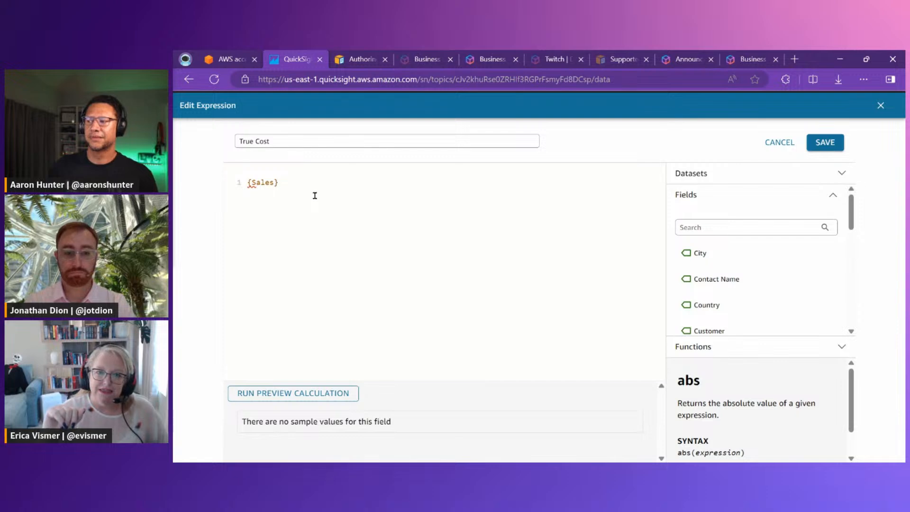
text(-)
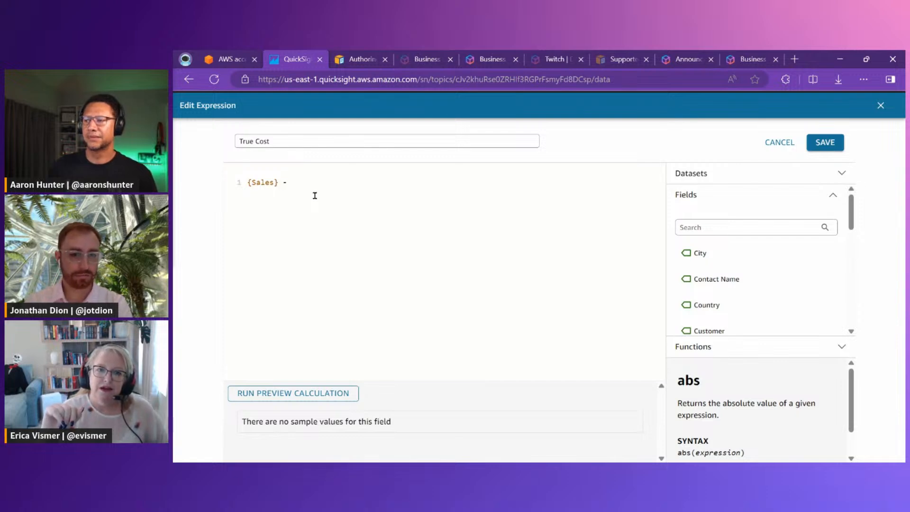
key(BackSpace)
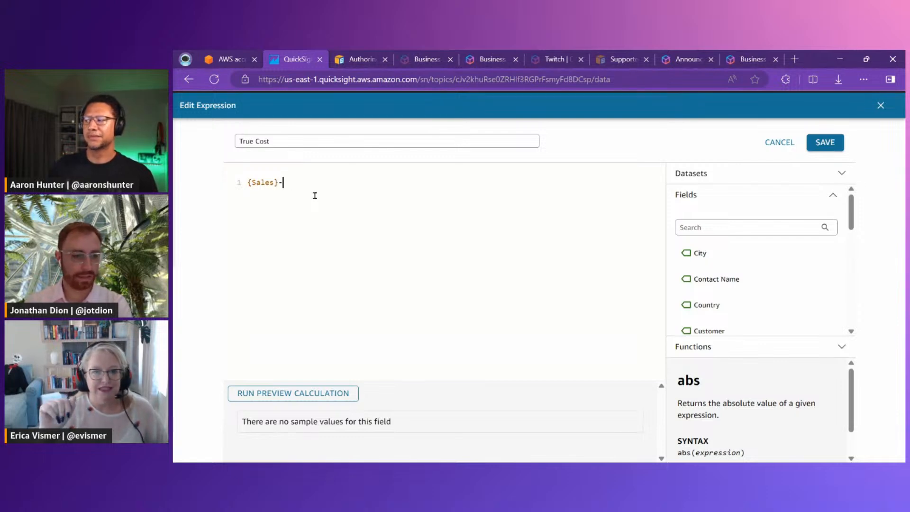
text(pro)
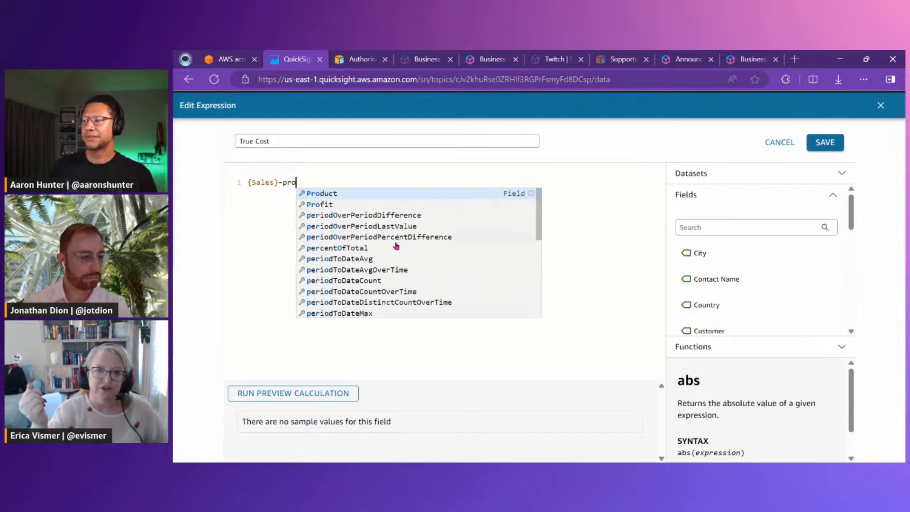
click(321, 205)
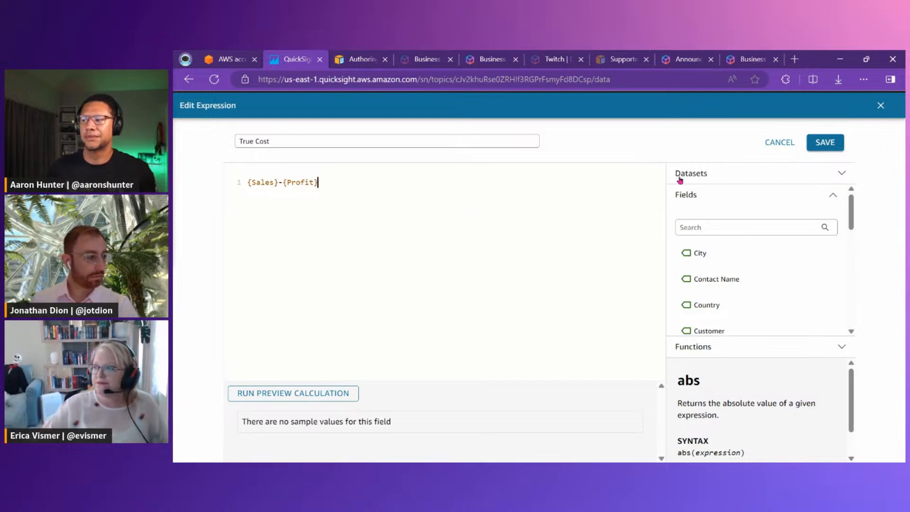
click(820, 148)
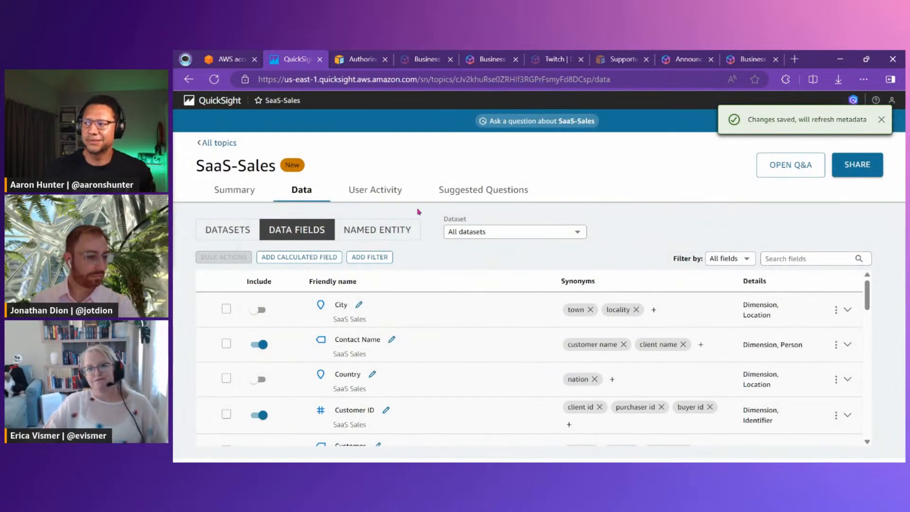
Ask the SaaS-Sales topic "show me true cost by product", review the answer, and close the question pane
click(539, 121)
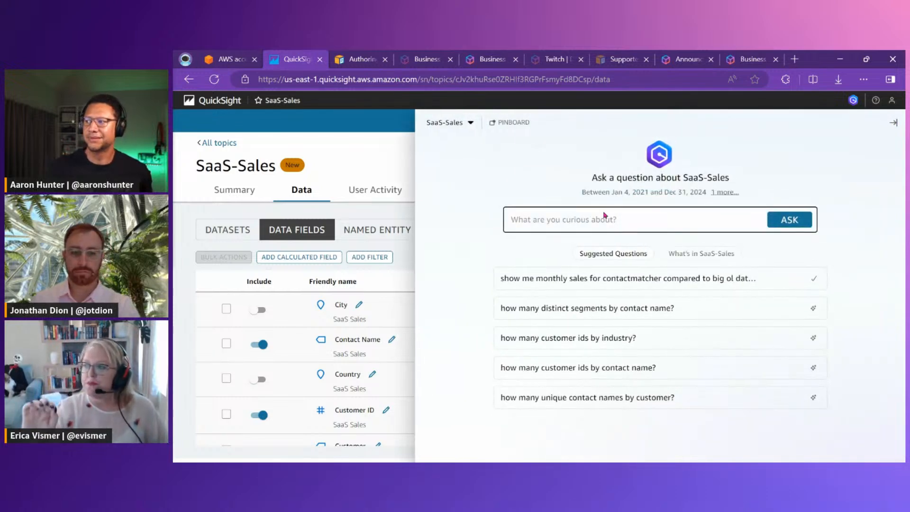
text(show me t)
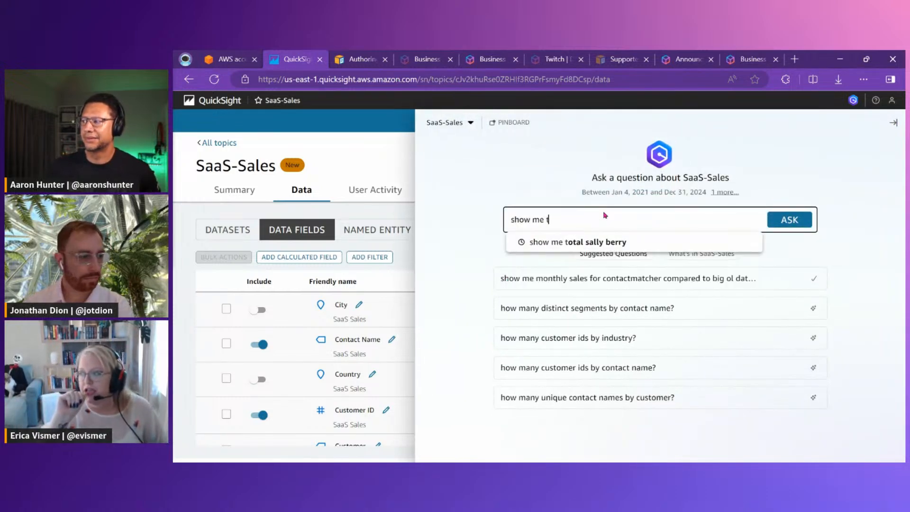
text(rue cost by product)
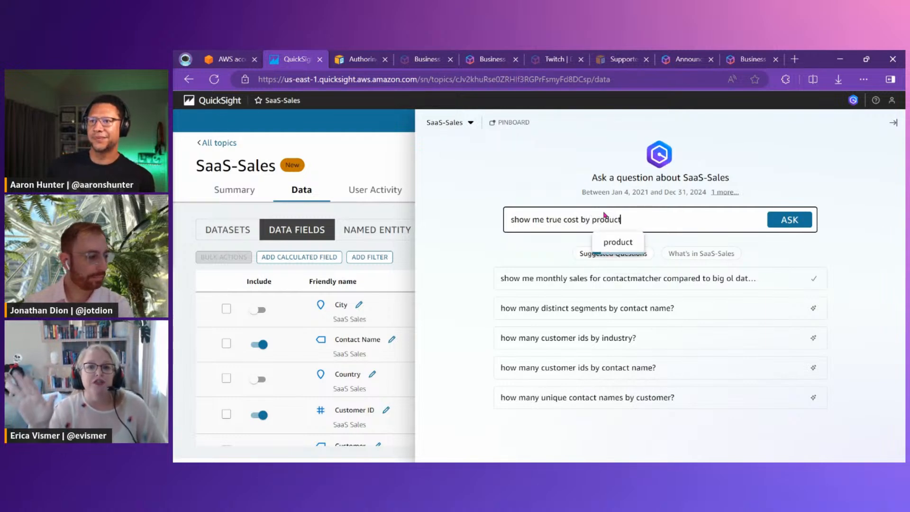
key(Return)
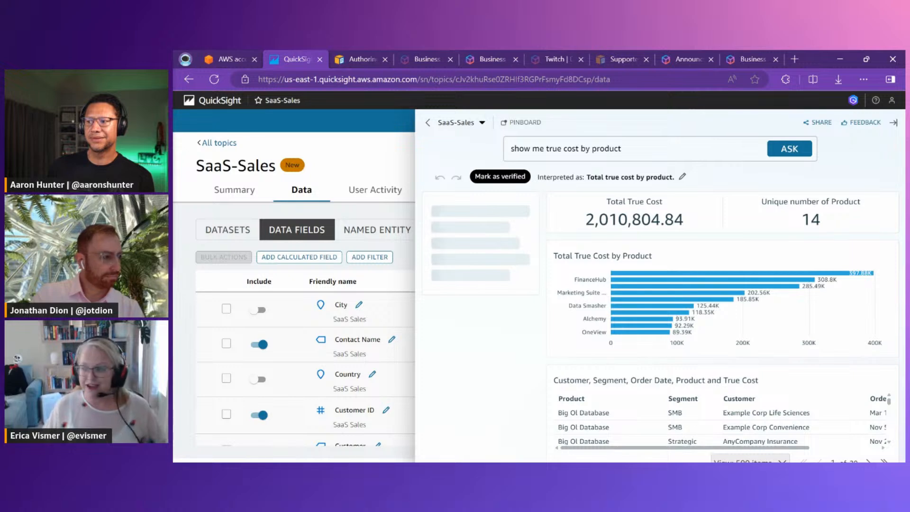
mouse_move(659, 298)
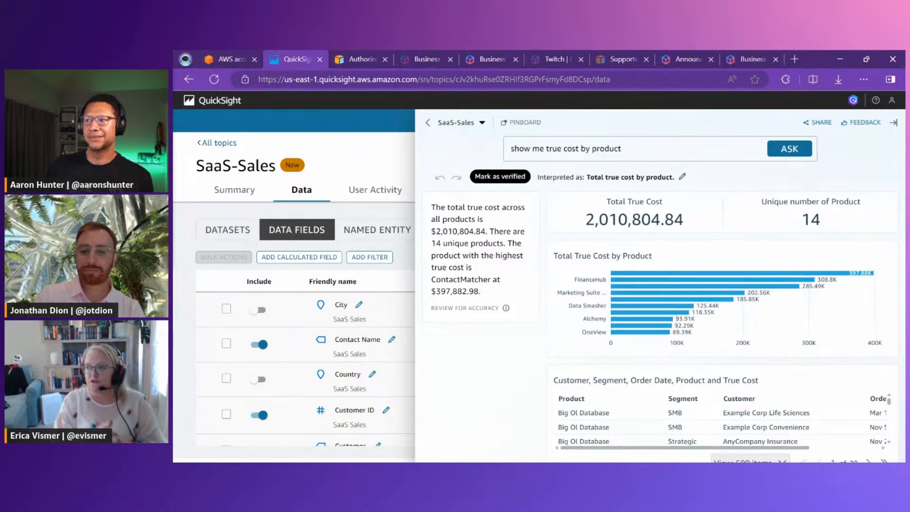
click(353, 163)
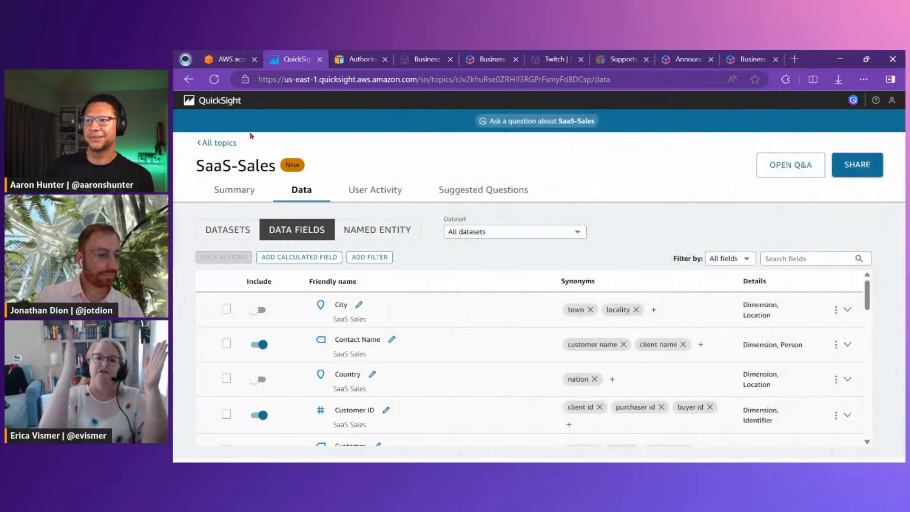
Create a new analysis from the SaaS-Sales dataset with a tiled interactive sheet optimized for 1600px viewing
click(224, 101)
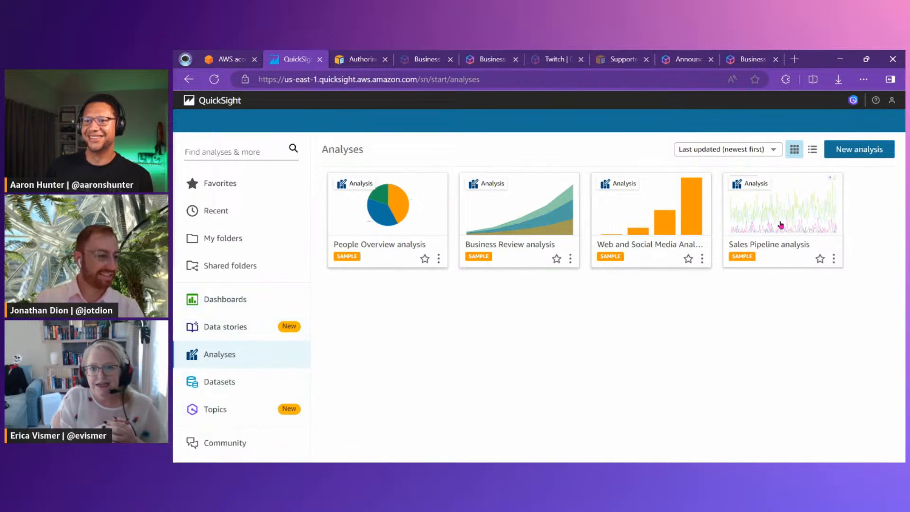
click(859, 148)
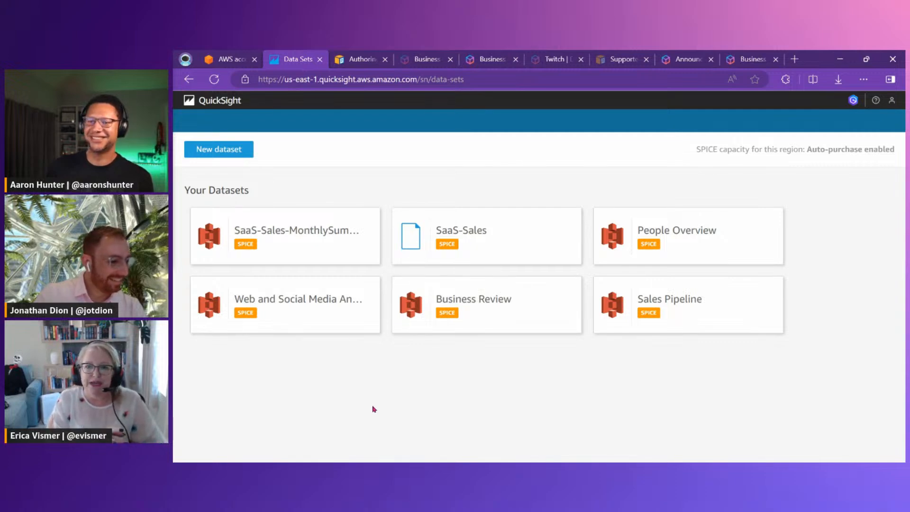
click(232, 153)
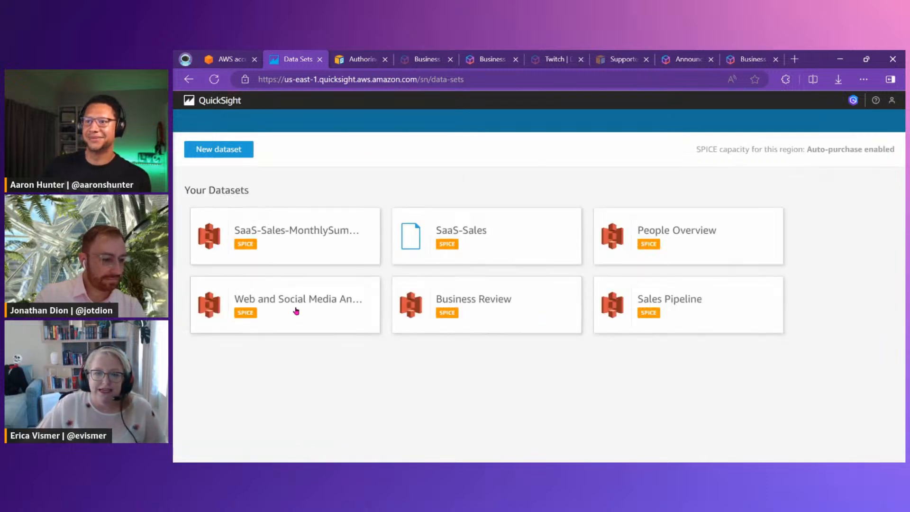
click(512, 240)
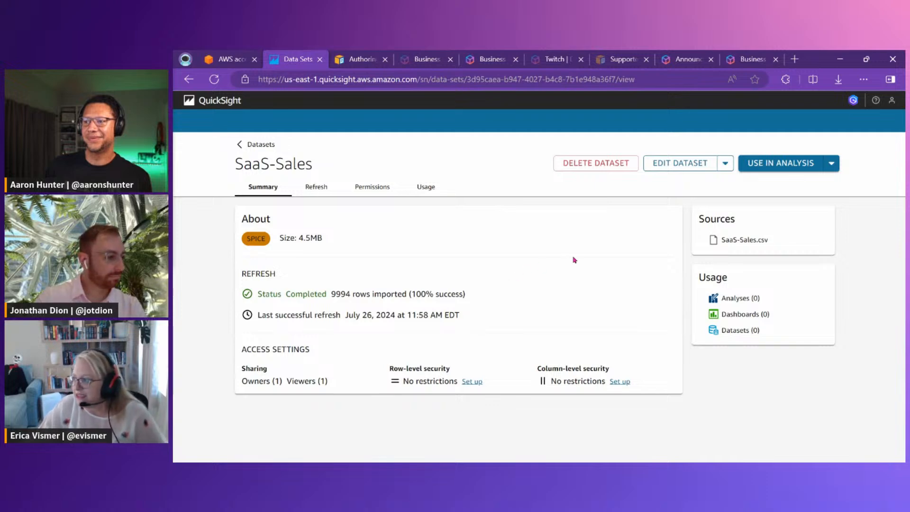
click(792, 162)
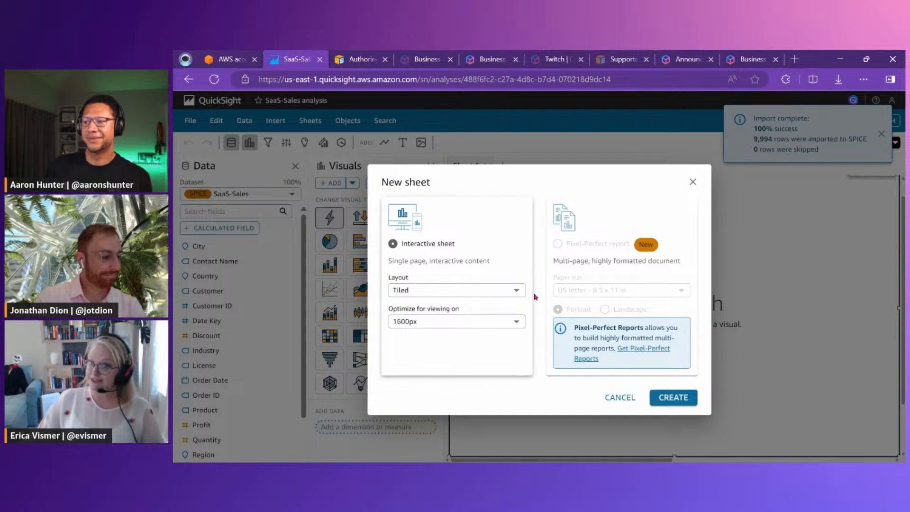
click(678, 397)
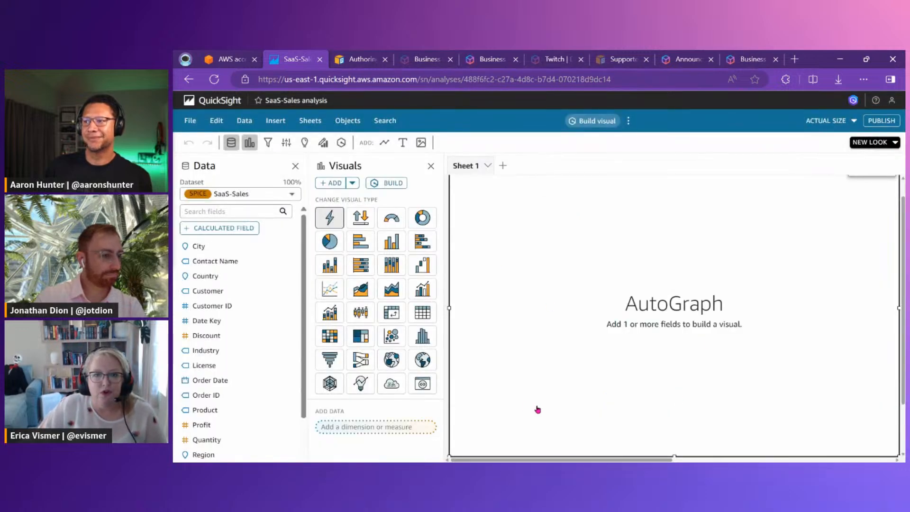
Change the sheet's empty AutoGraph visual to a pie chart and leave the analysis name as it is
click(330, 241)
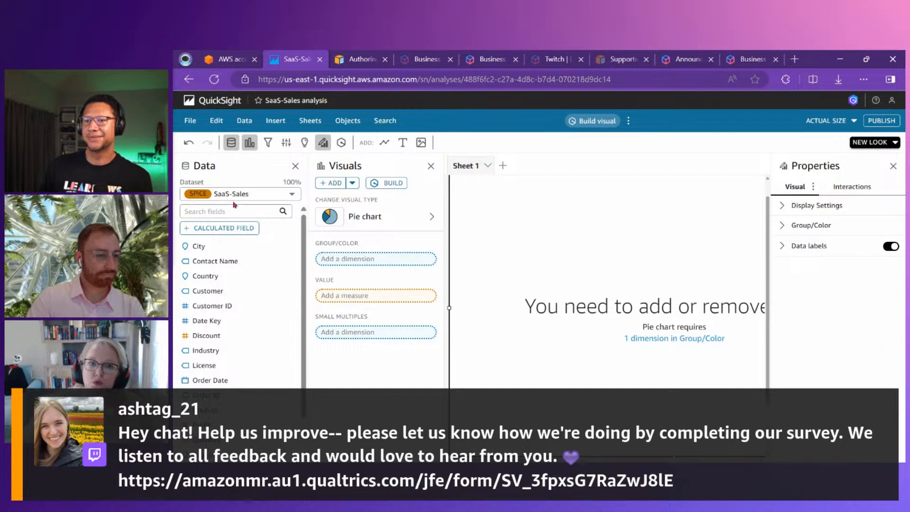
click(278, 101)
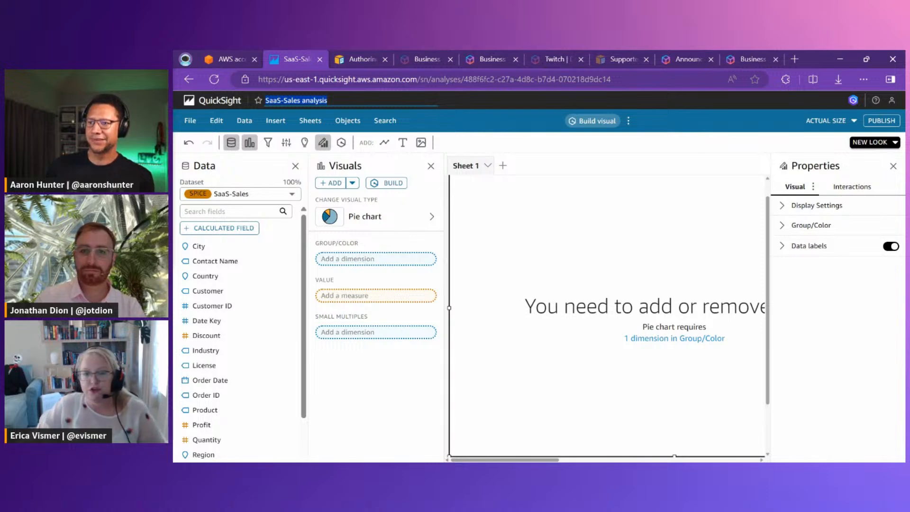
click(599, 169)
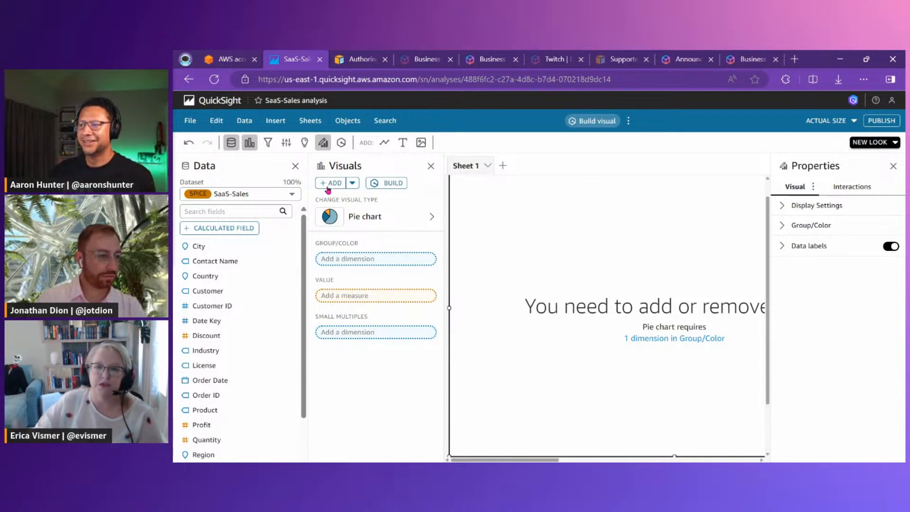
Have Amazon Q build a visual from the prompt "Plot sales over time at month grain. Color by segment. Plot this as a line chart"
click(576, 121)
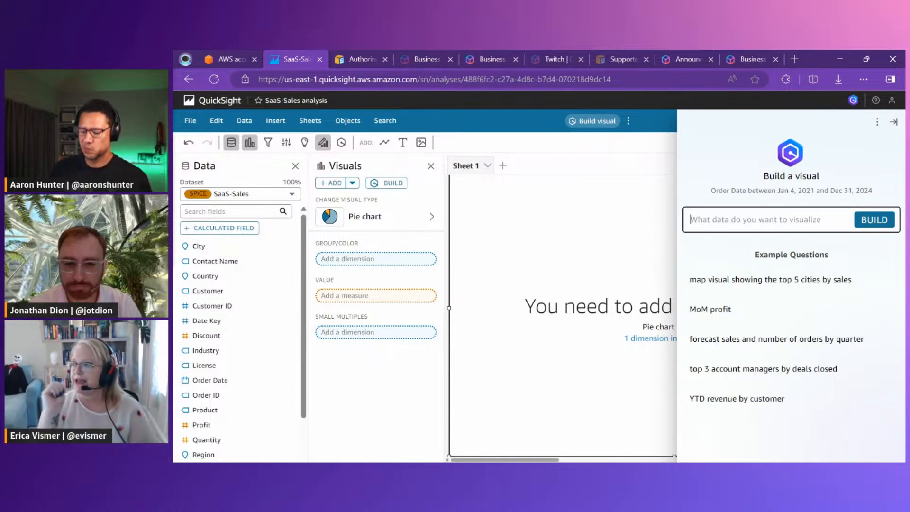
key(alt+Tab)
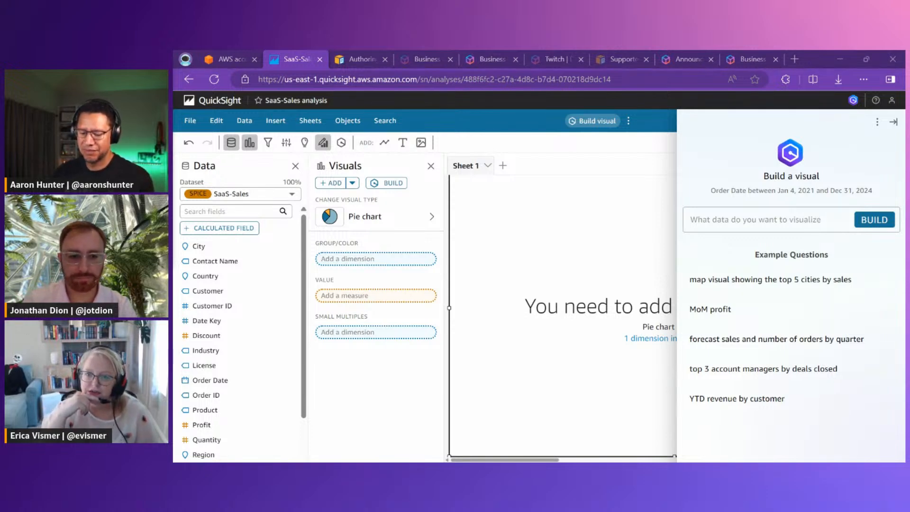
click(734, 224)
key(ctrl+v)
click(874, 220)
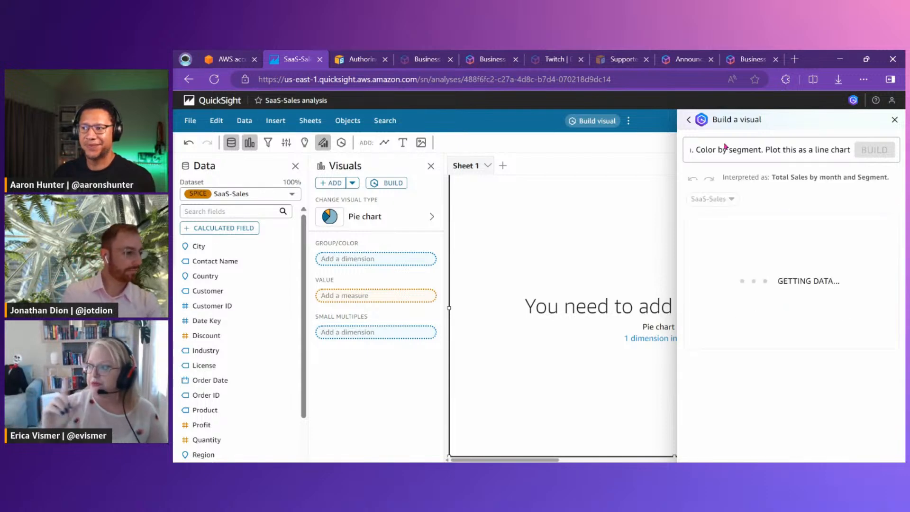
Review the prompt wording, add the generated Total Sales by month and Segment line chart to the analysis, and close the build pane
drag(725, 150, 678, 149)
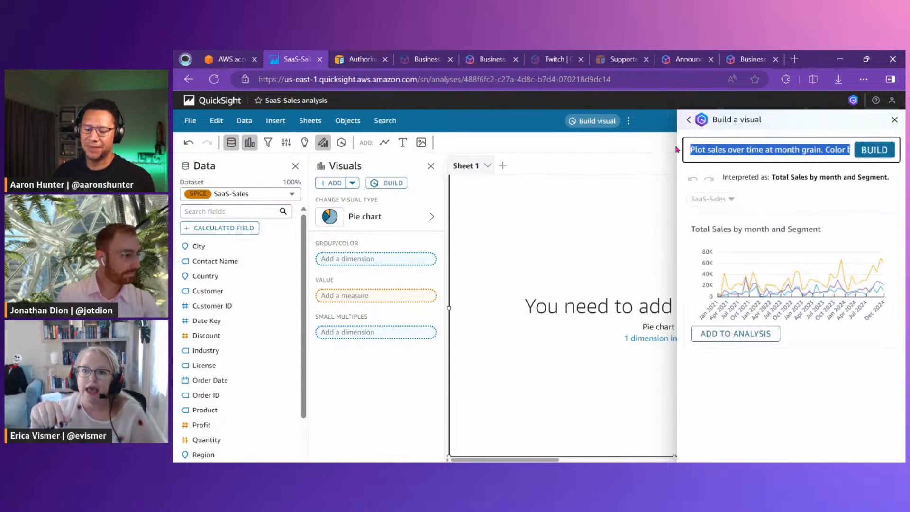
click(764, 150)
drag(747, 151, 851, 154)
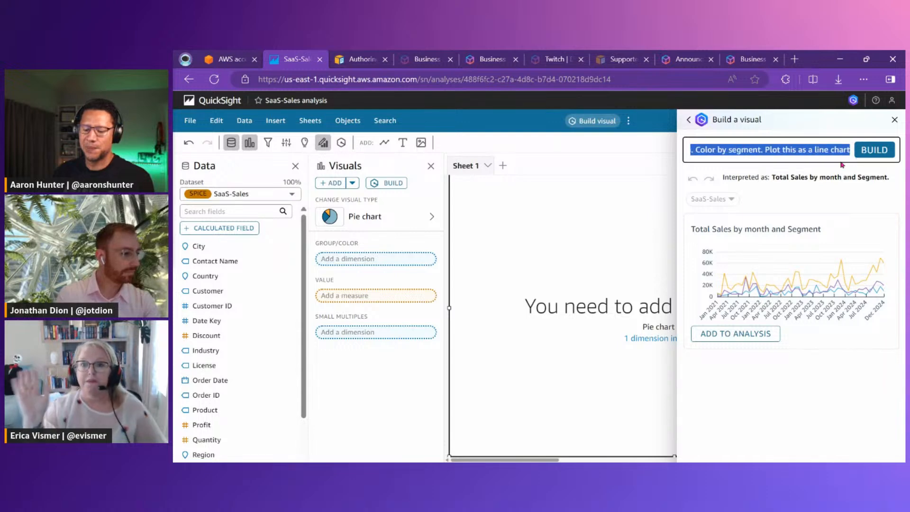
click(759, 337)
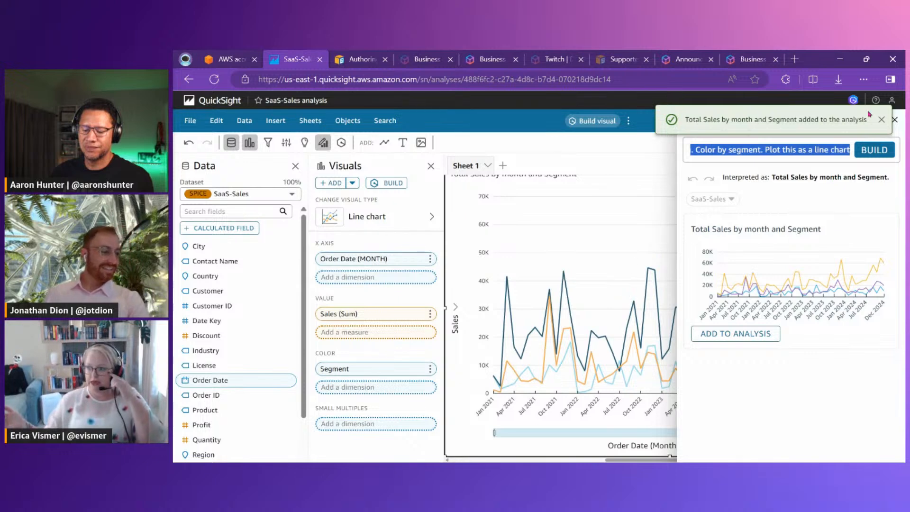
click(882, 120)
click(894, 120)
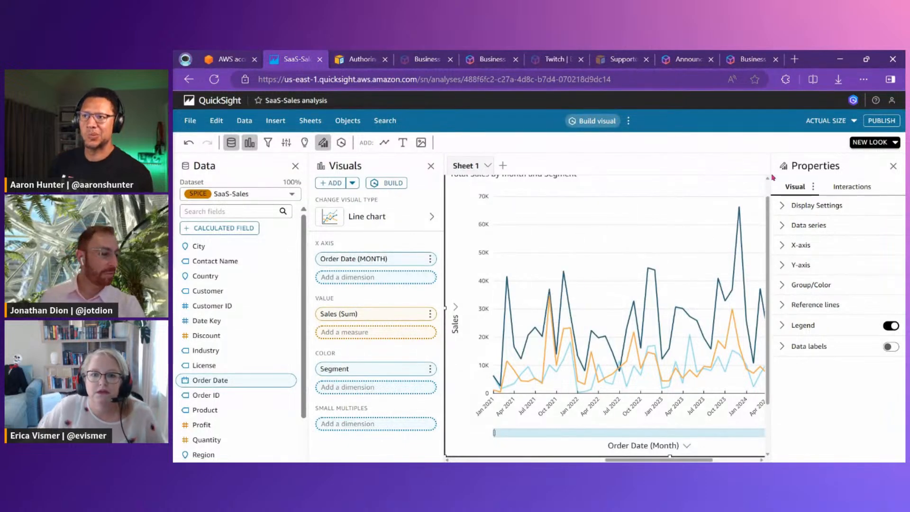
Publish the analysis as a new dashboard named fancy-dashboard and close the Amazon Q pane on the published dashboard
mouse_move(611, 459)
mouse_down()
mouse_move(677, 459)
mouse_move(596, 452)
mouse_up()
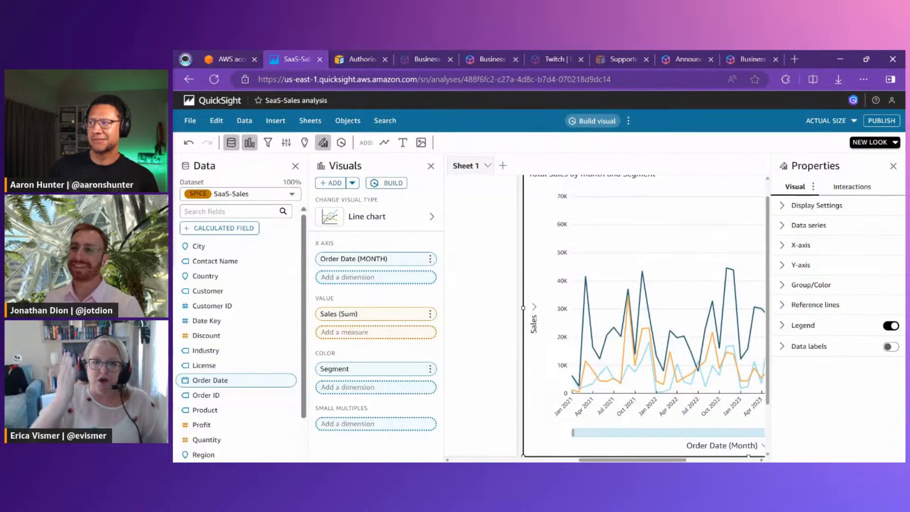
click(881, 120)
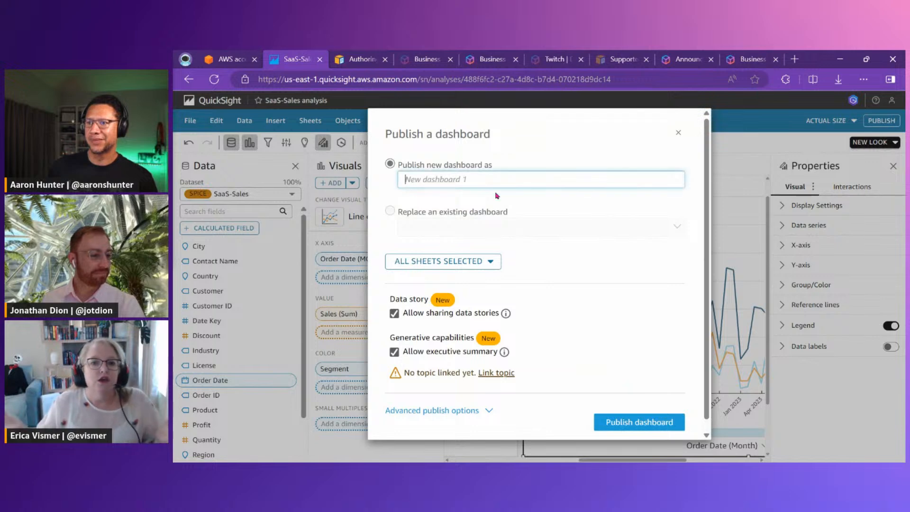
text(fancy-dashboard)
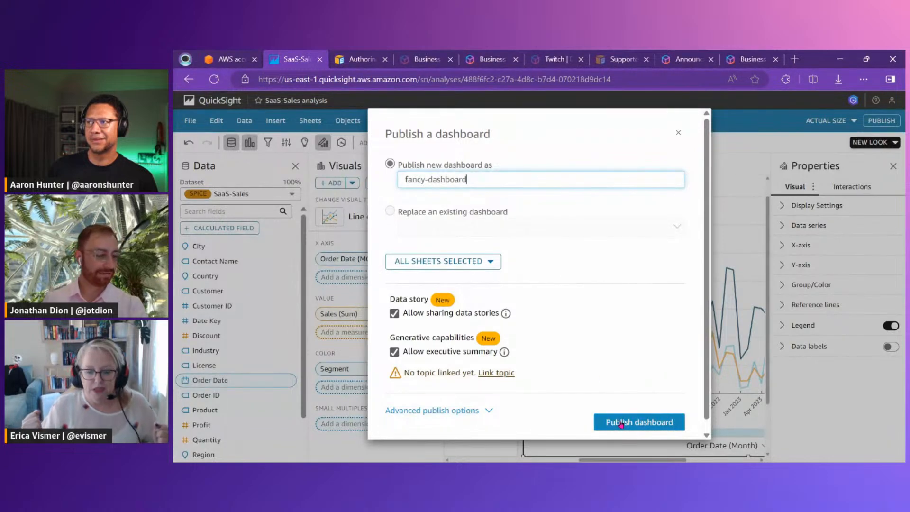
click(625, 426)
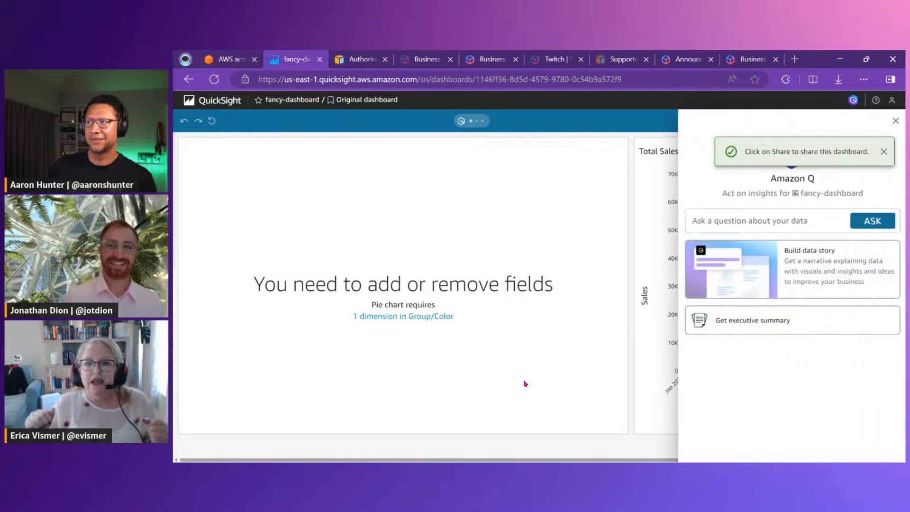
click(894, 121)
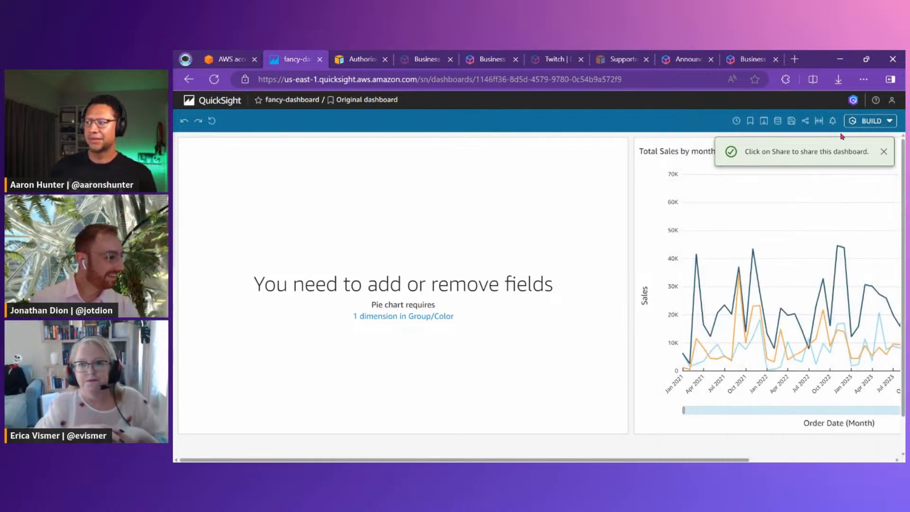
Share fancy-dashboard with a colleague by finding their user name among the users to invite and adding them as a viewer
click(805, 121)
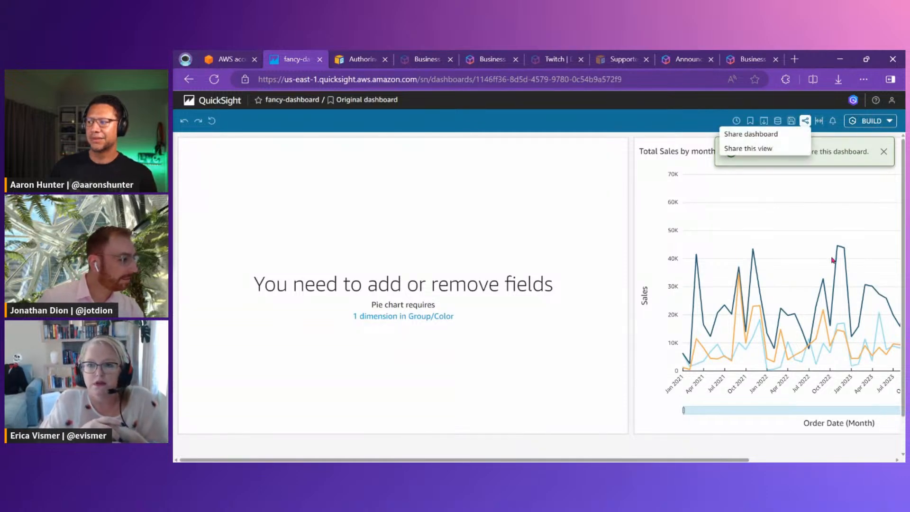
click(750, 134)
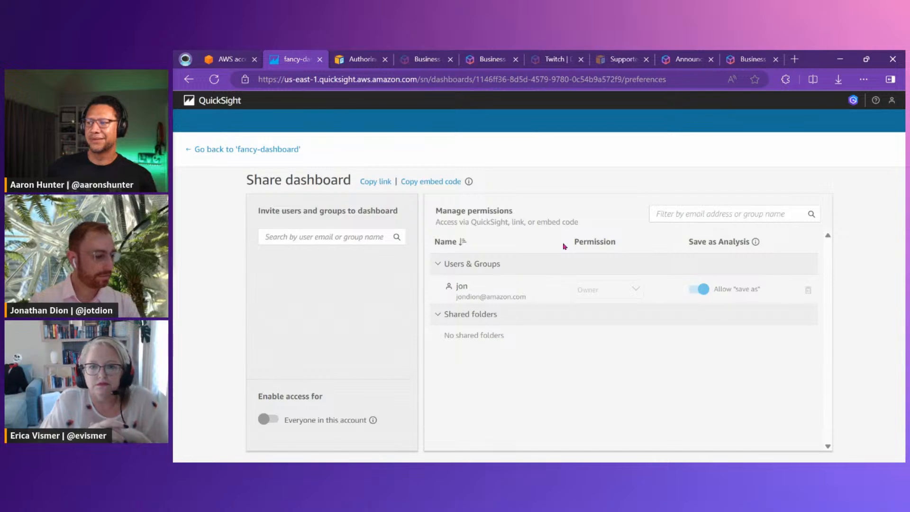
click(685, 211)
text(aar)
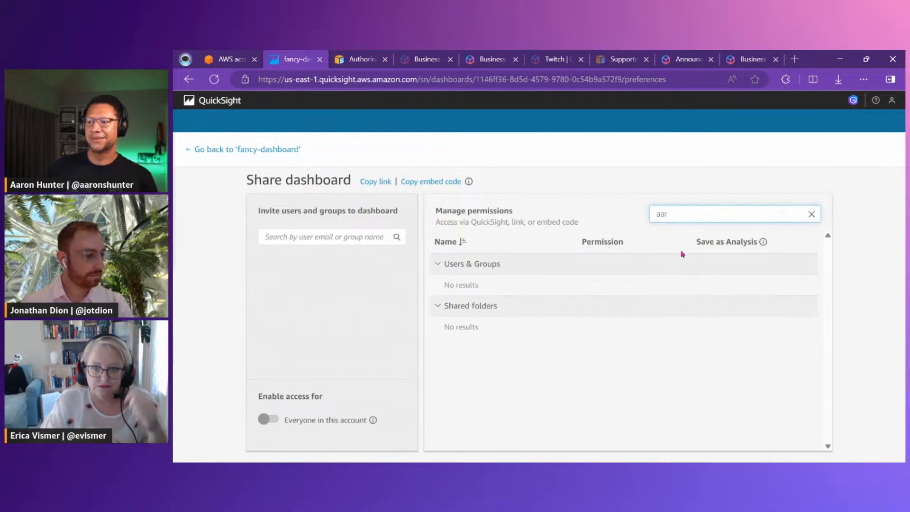
click(308, 236)
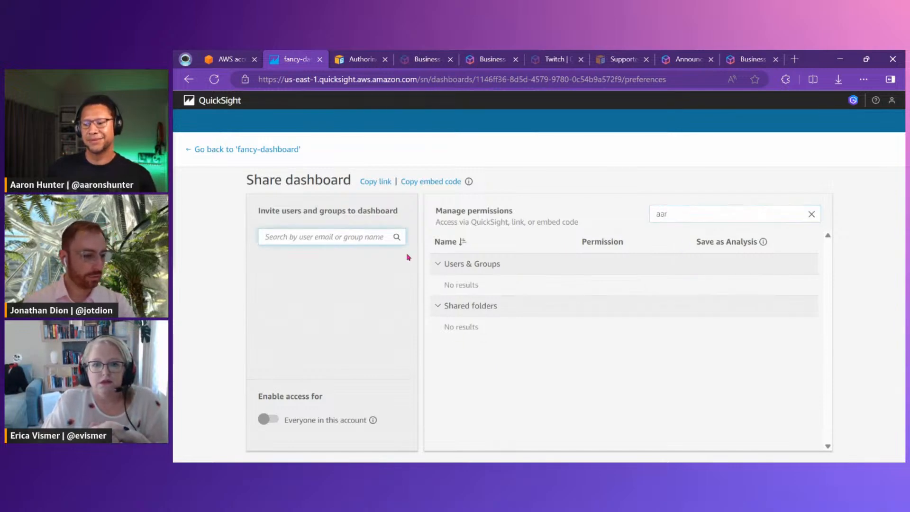
text(aaron)
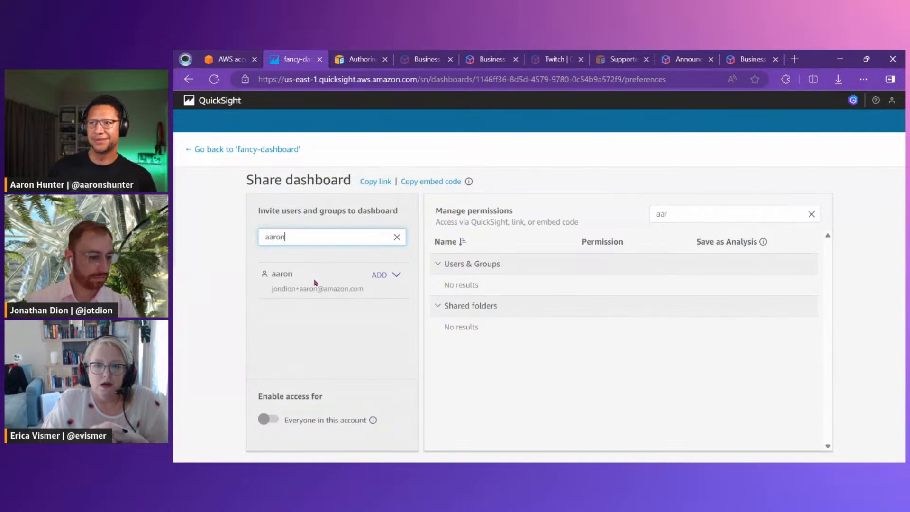
click(394, 274)
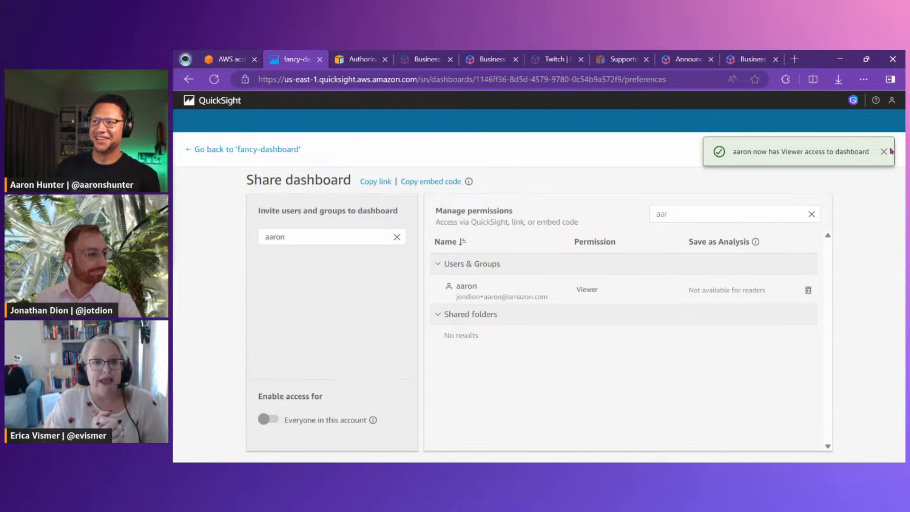
click(883, 151)
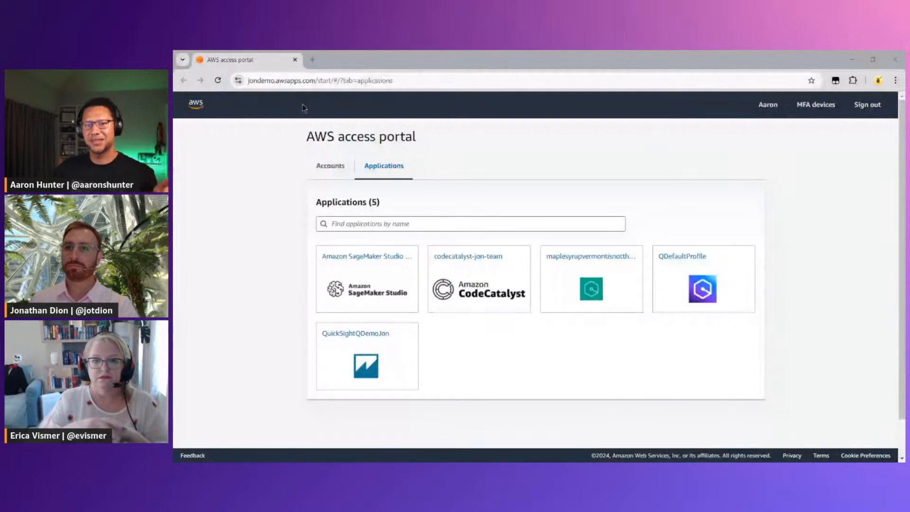
Switch to the invited viewer's AWS access portal, launch the QuickSight application, open fancy-dashboard, and close its Amazon Q pane
click(365, 337)
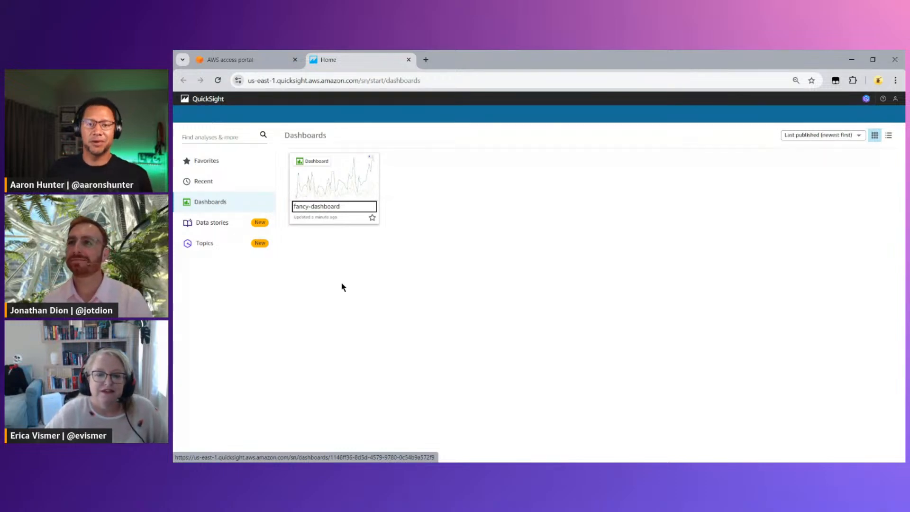
click(317, 184)
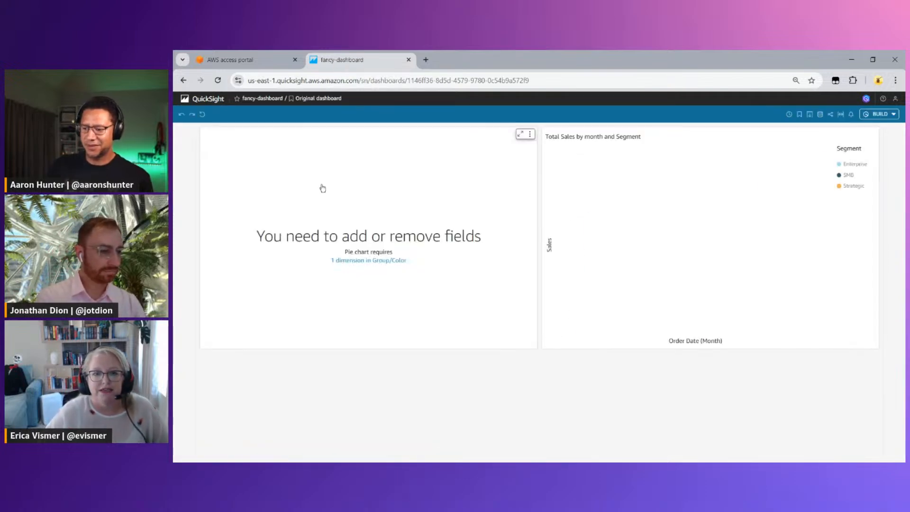
click(866, 98)
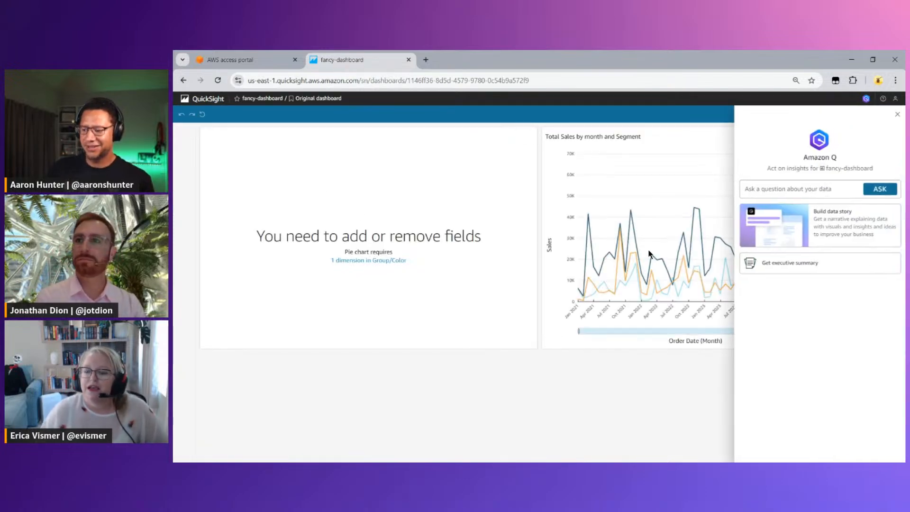
click(897, 116)
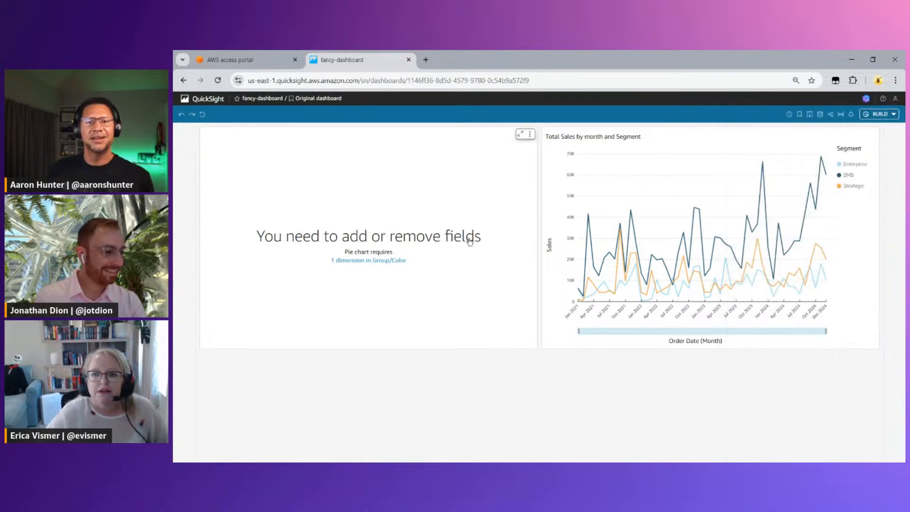